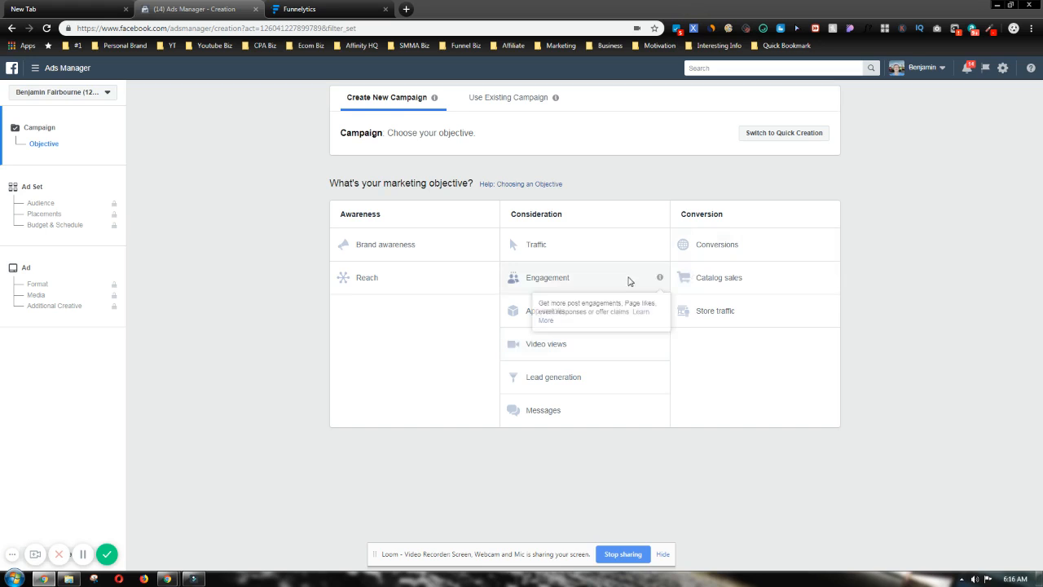
Step: Choose Traffic as the marketing objective for the new campaign and continue to the ad set setup
{"action": "mouse_move", "coordinate": [661, 280]}
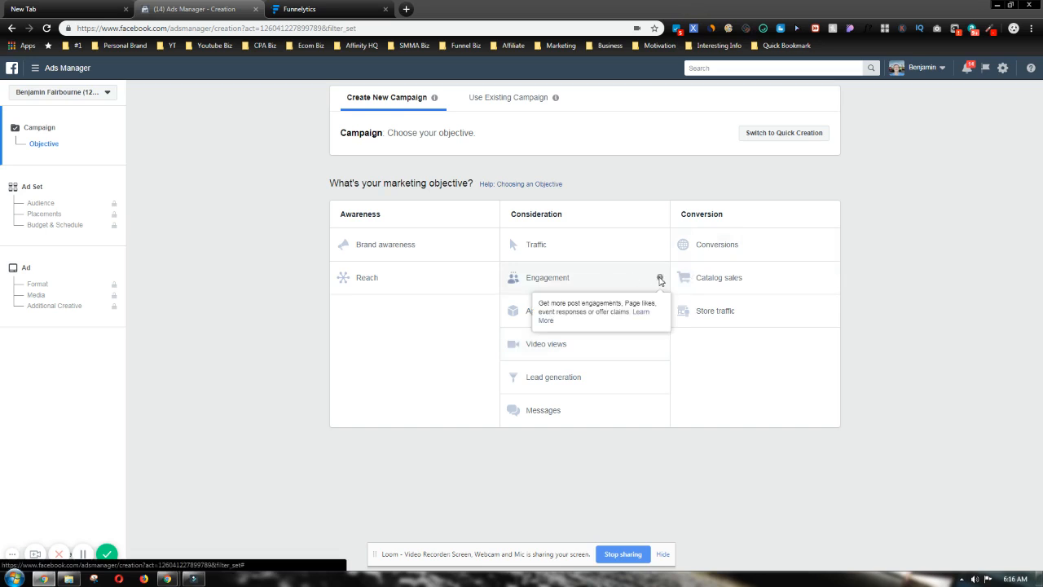
{"action": "left_click", "coordinate": [583, 253]}
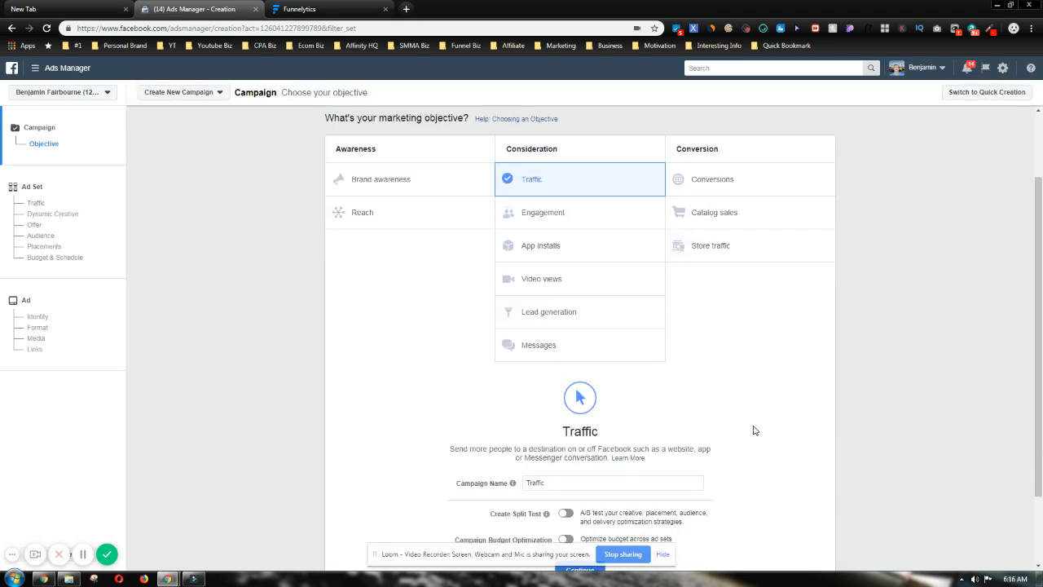
{"action": "scroll", "coordinate": [754, 430], "scroll_direction": "down", "scroll_amount": 2}
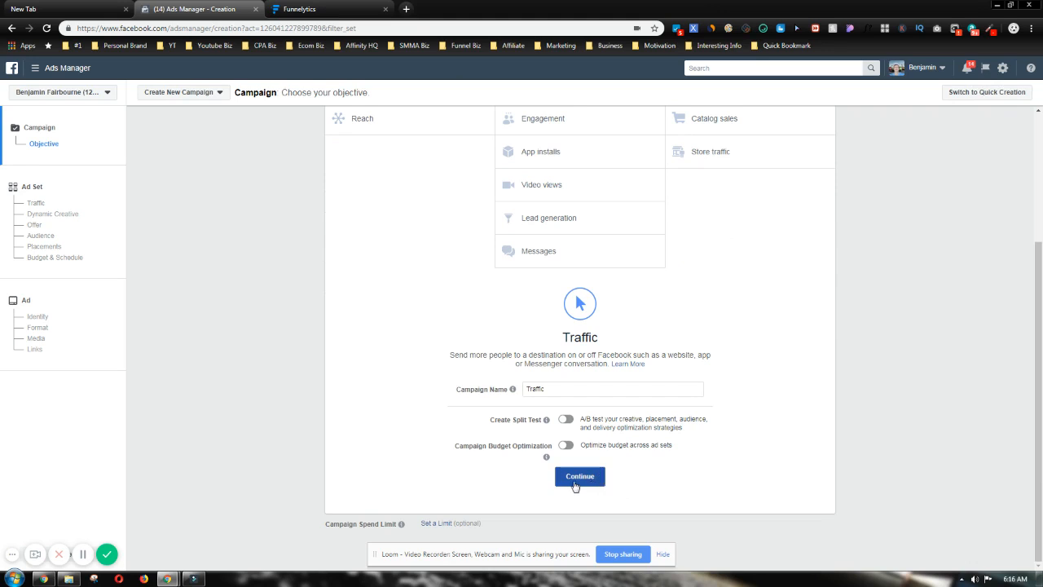
{"action": "left_click", "coordinate": [579, 479]}
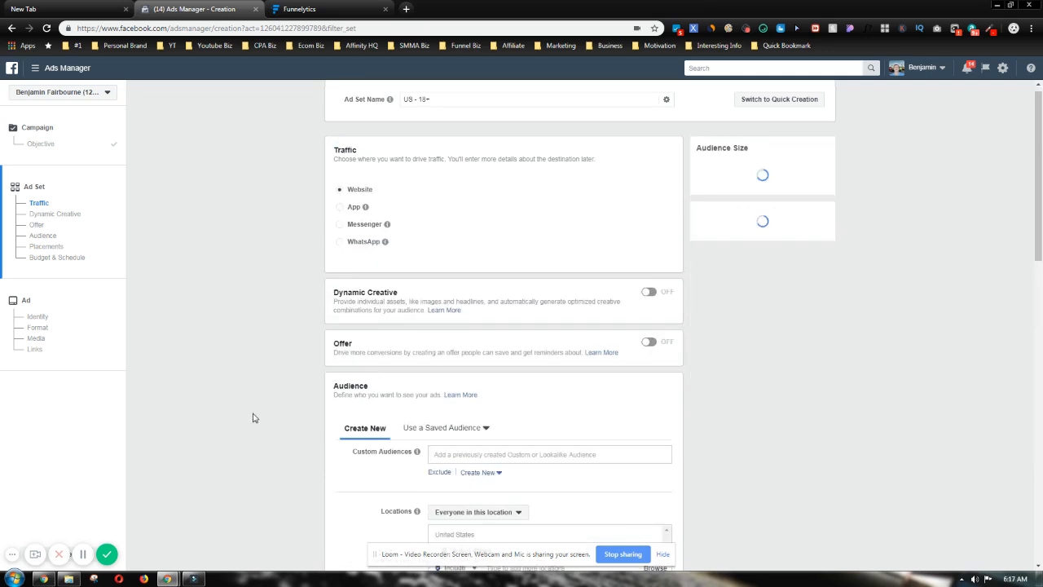
{"action": "scroll", "coordinate": [253, 418], "scroll_direction": "down", "scroll_amount": 1}
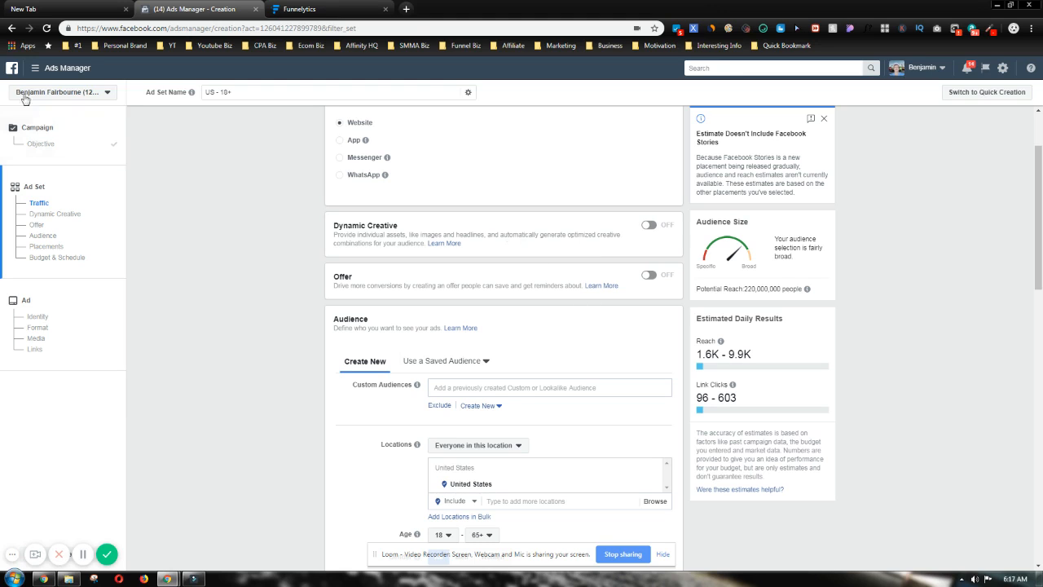
Step: Look over the complete list of Ads Manager tools and close it again
{"action": "left_click", "coordinate": [35, 67]}
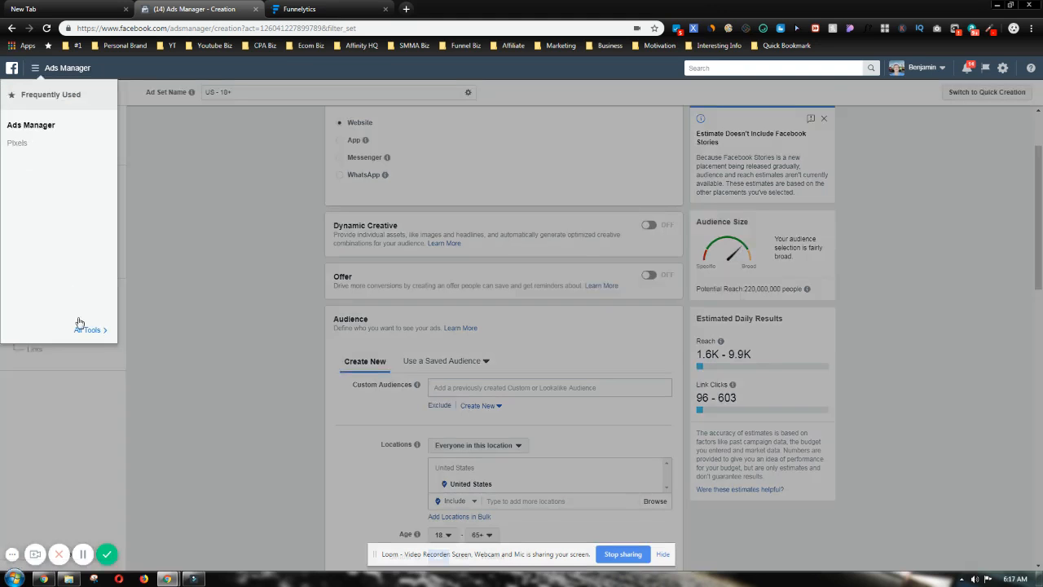
{"action": "left_click", "coordinate": [82, 327]}
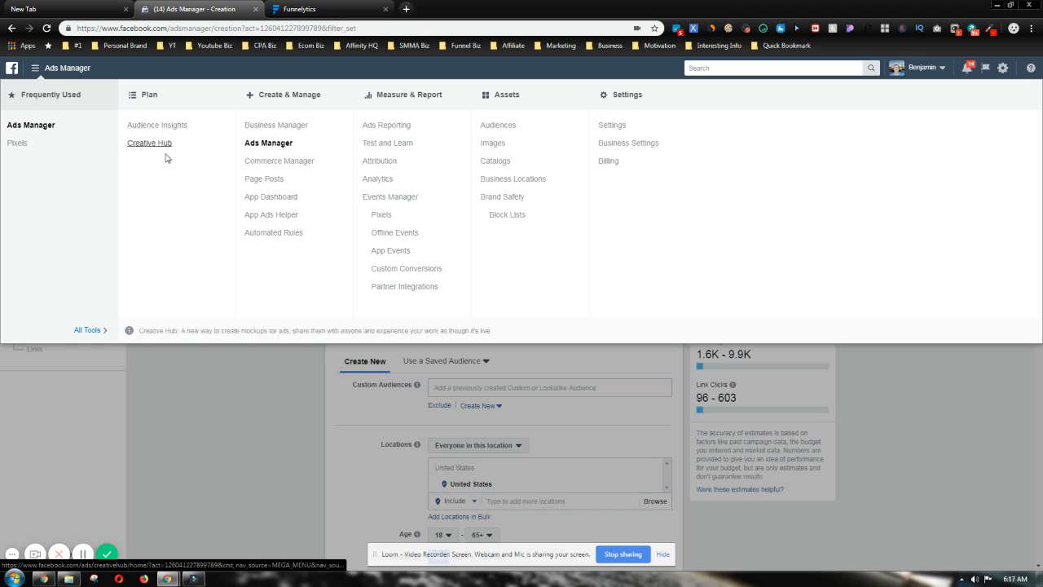
{"action": "left_click", "coordinate": [242, 483]}
Step: Set the audience's location targeting to people who live in this location
{"action": "scroll", "coordinate": [256, 390], "scroll_direction": "down", "scroll_amount": 2}
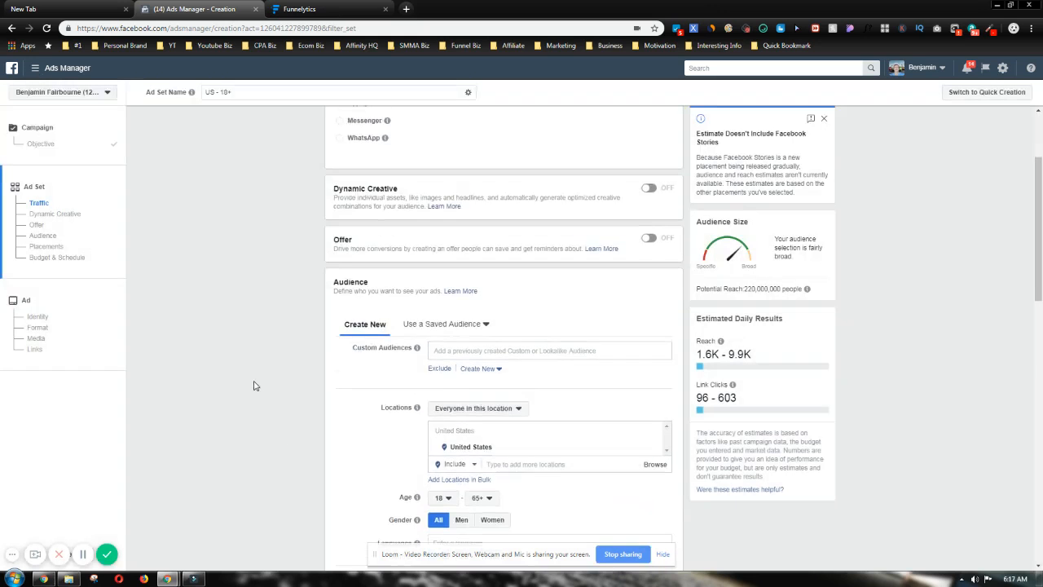
{"action": "left_click", "coordinate": [473, 337]}
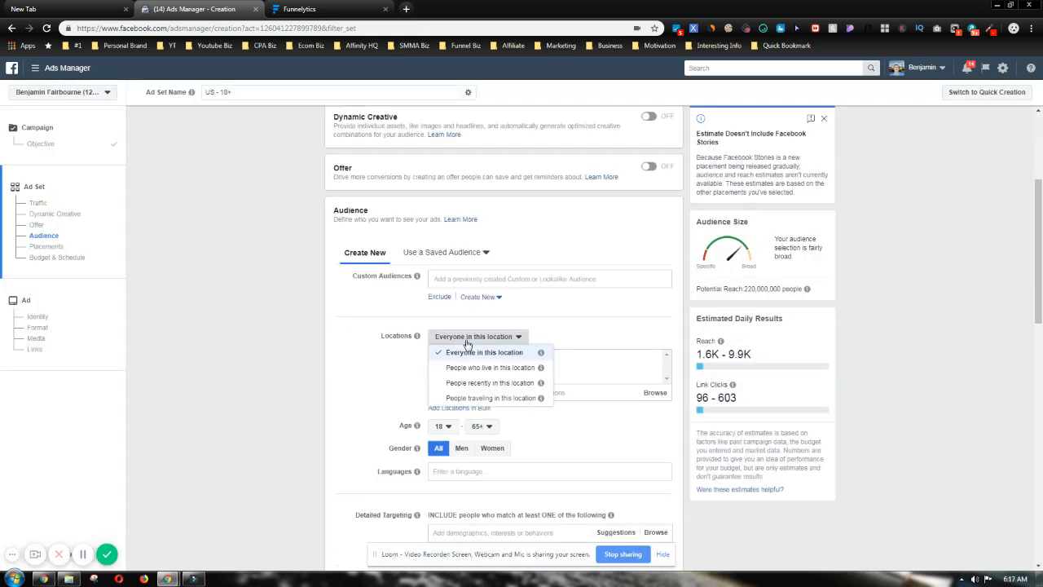
{"action": "left_click", "coordinate": [505, 368]}
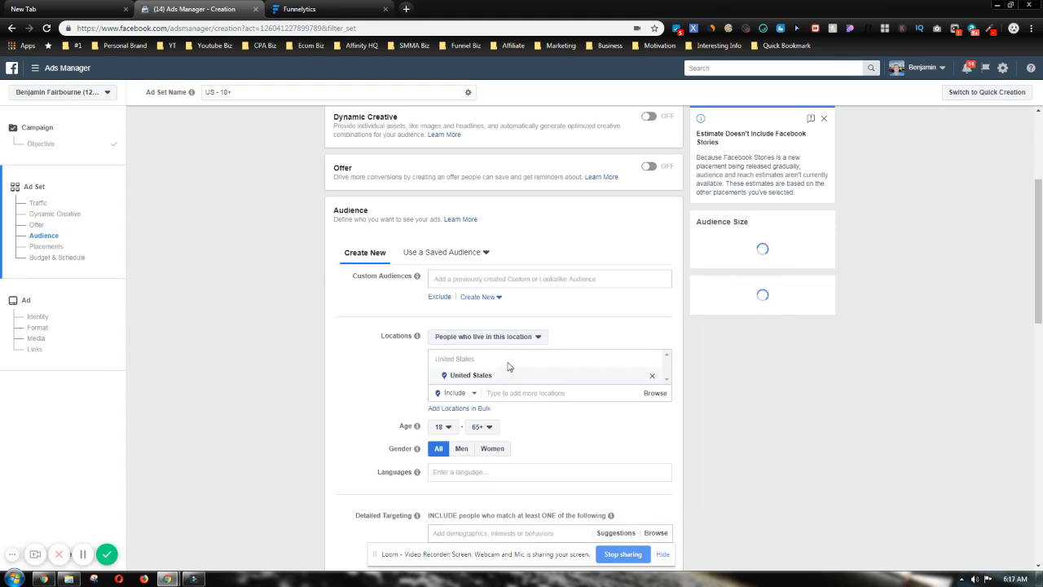
{"action": "left_click", "coordinate": [525, 339]}
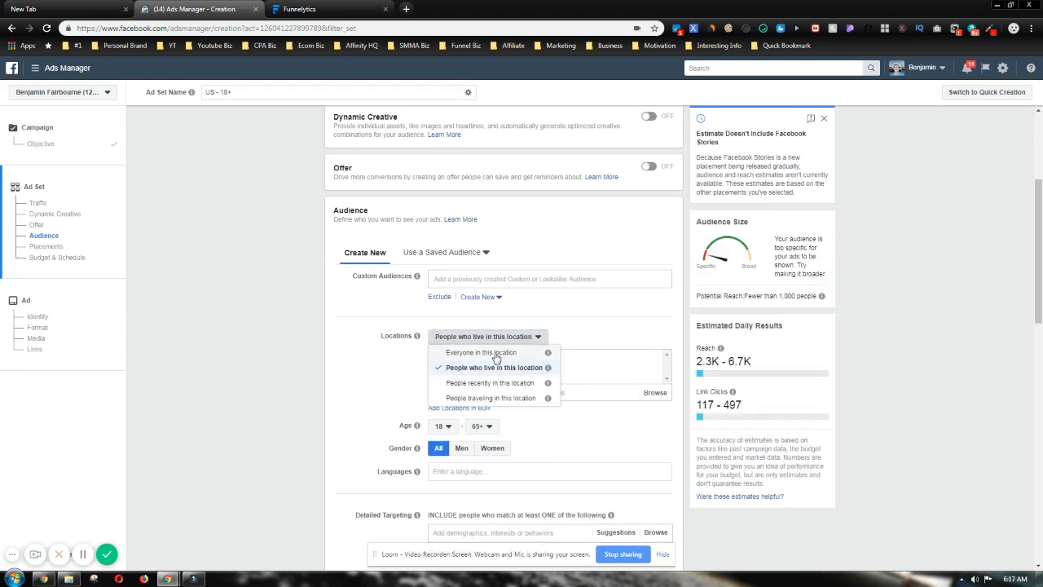
{"action": "left_click", "coordinate": [534, 339]}
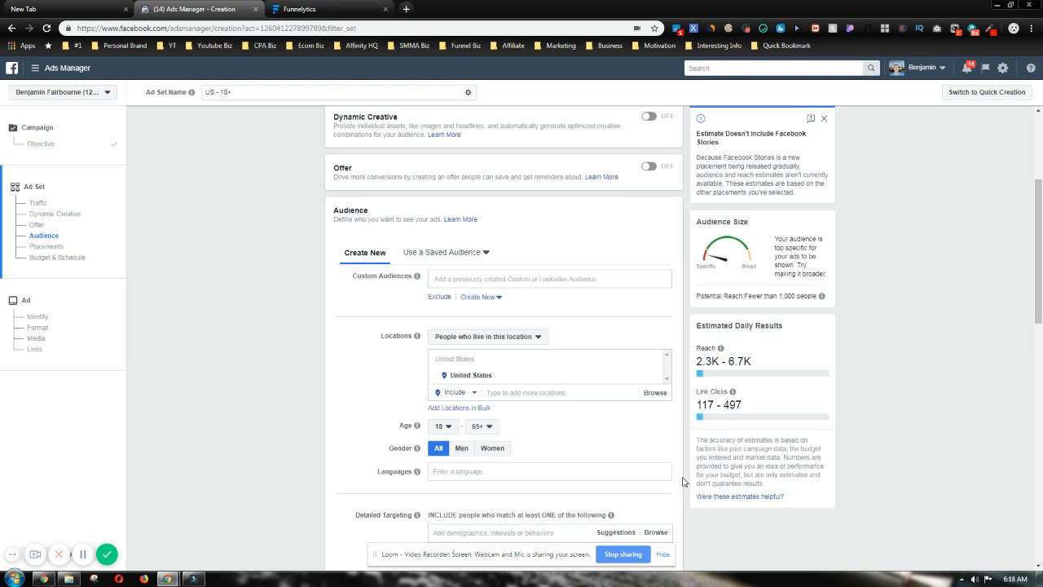
Step: Add the countries United Kingdom and Australia to the audience's included locations
{"action": "scroll", "coordinate": [687, 484], "scroll_direction": "down", "scroll_amount": 1}
{"action": "scroll", "coordinate": [686, 484], "scroll_direction": "down", "scroll_amount": 1}
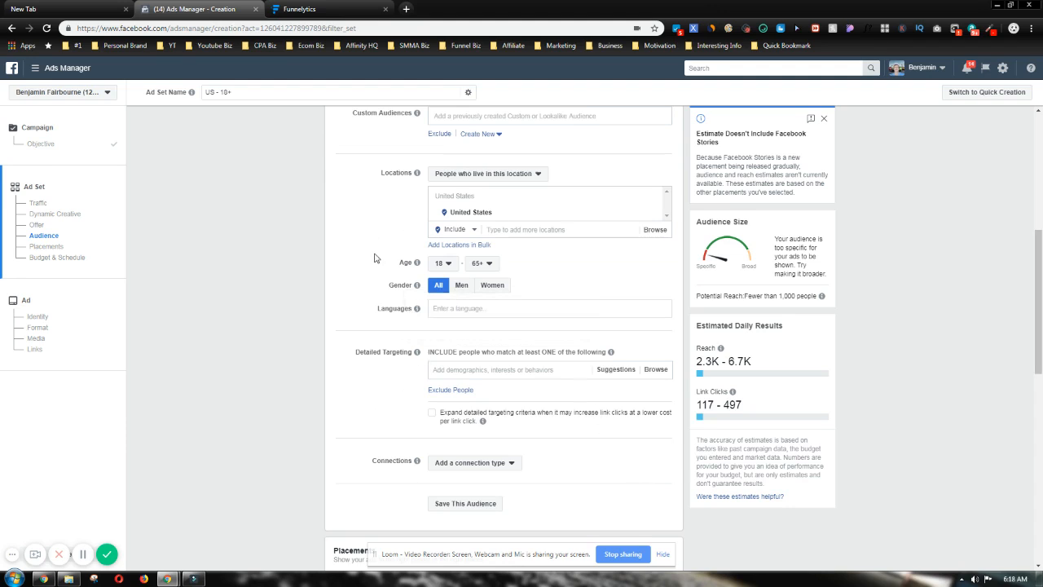
{"action": "scroll", "coordinate": [368, 285], "scroll_direction": "up", "scroll_amount": 1}
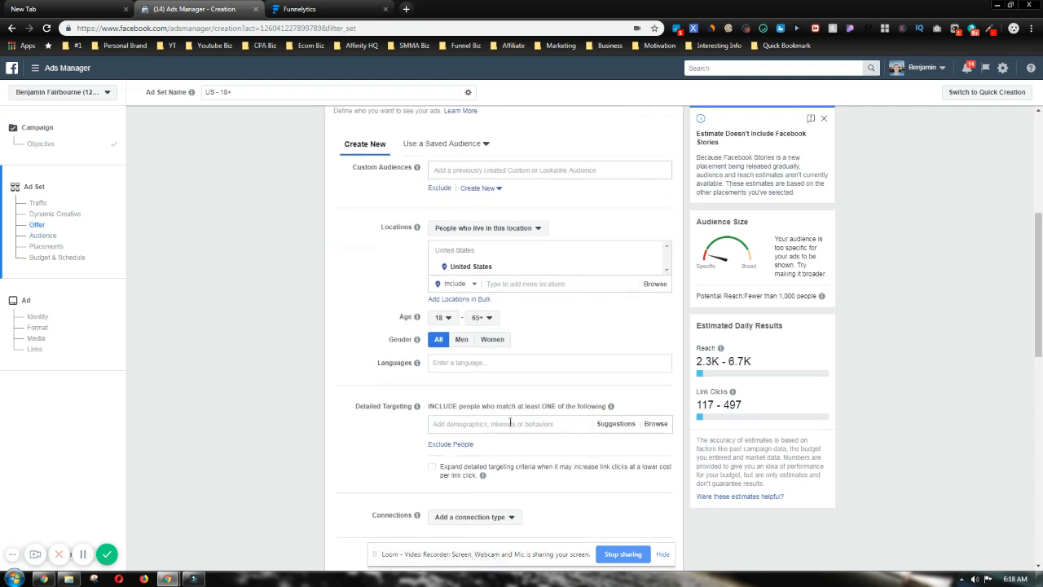
{"action": "scroll", "coordinate": [589, 458], "scroll_direction": "down", "scroll_amount": 4}
{"action": "scroll", "coordinate": [583, 482], "scroll_direction": "up", "scroll_amount": 3}
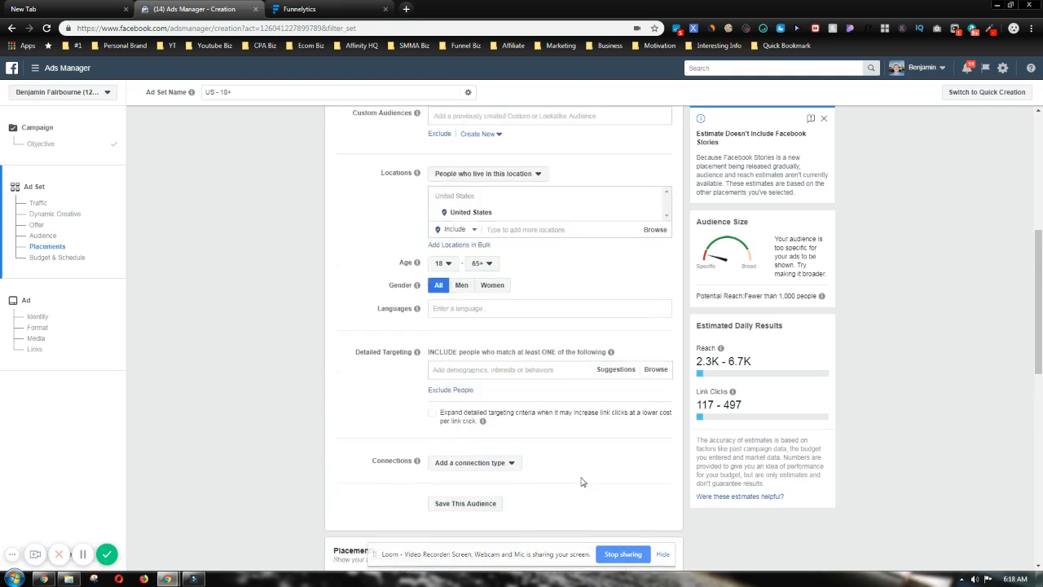
{"action": "left_click", "coordinate": [562, 230]}
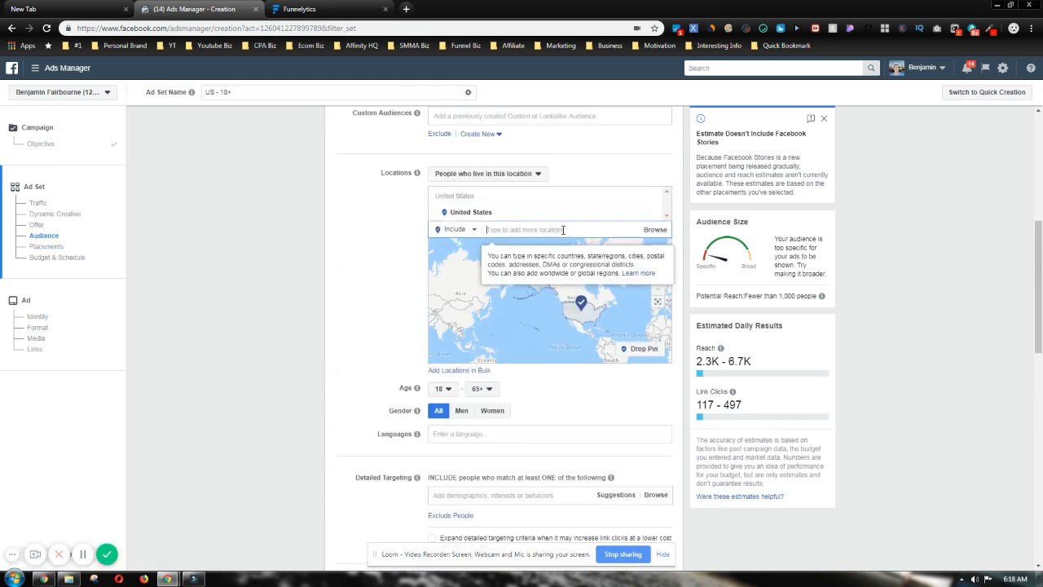
{"action": "type", "text": "uni"}
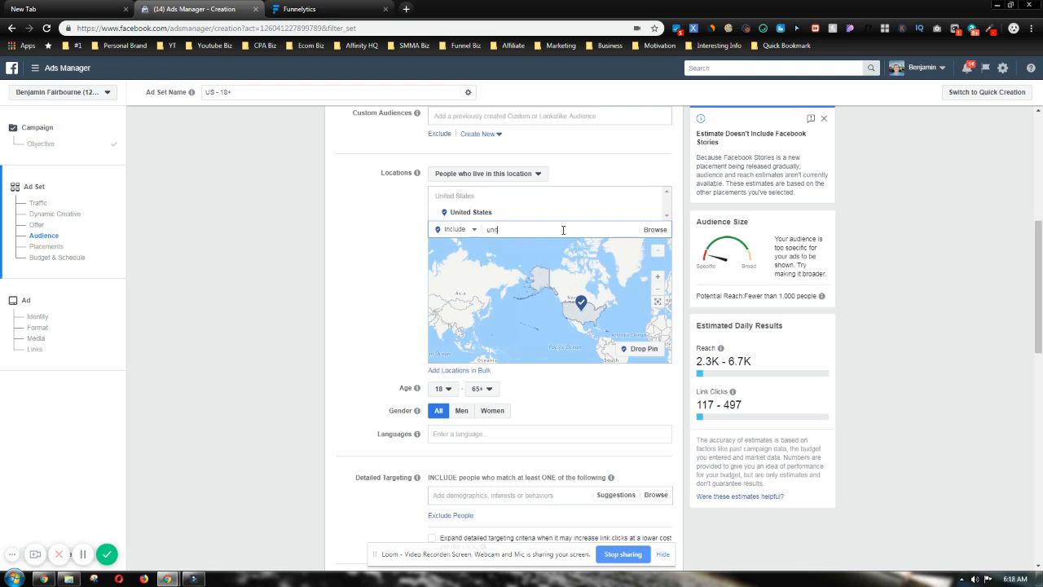
{"action": "type", "text": "ted"}
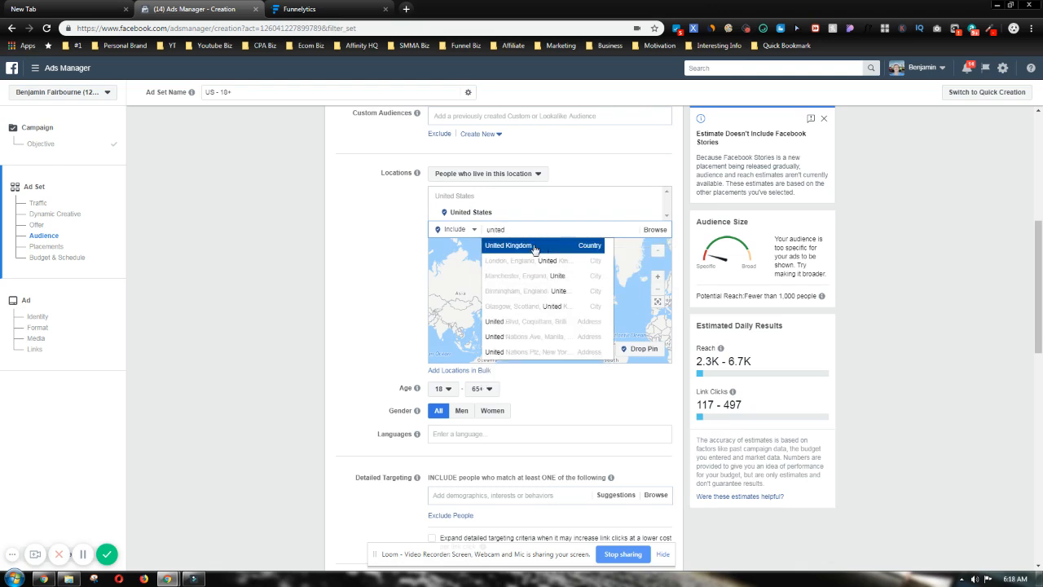
{"action": "left_click", "coordinate": [535, 247]}
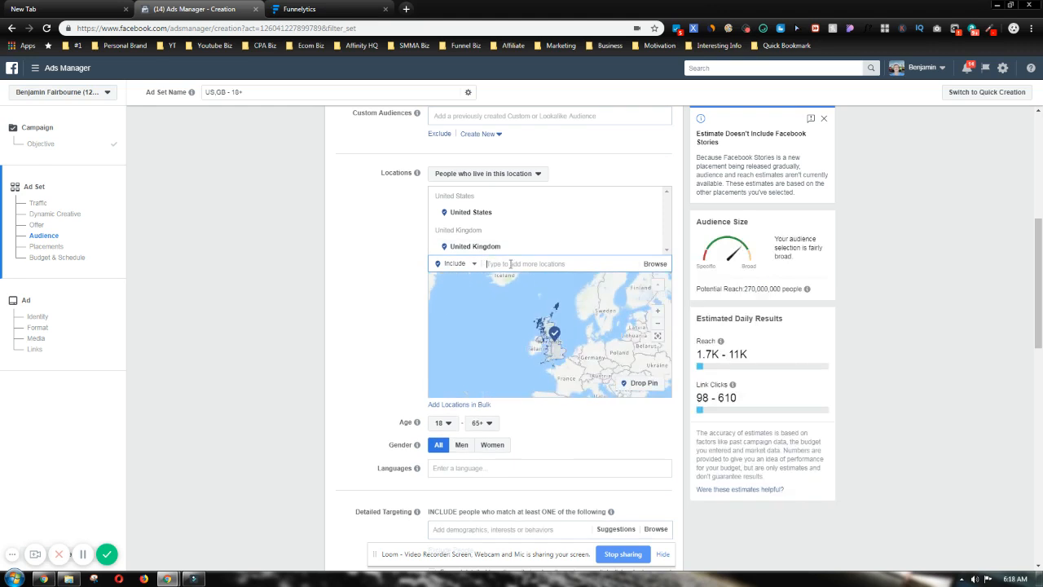
{"action": "type", "text": "austra"}
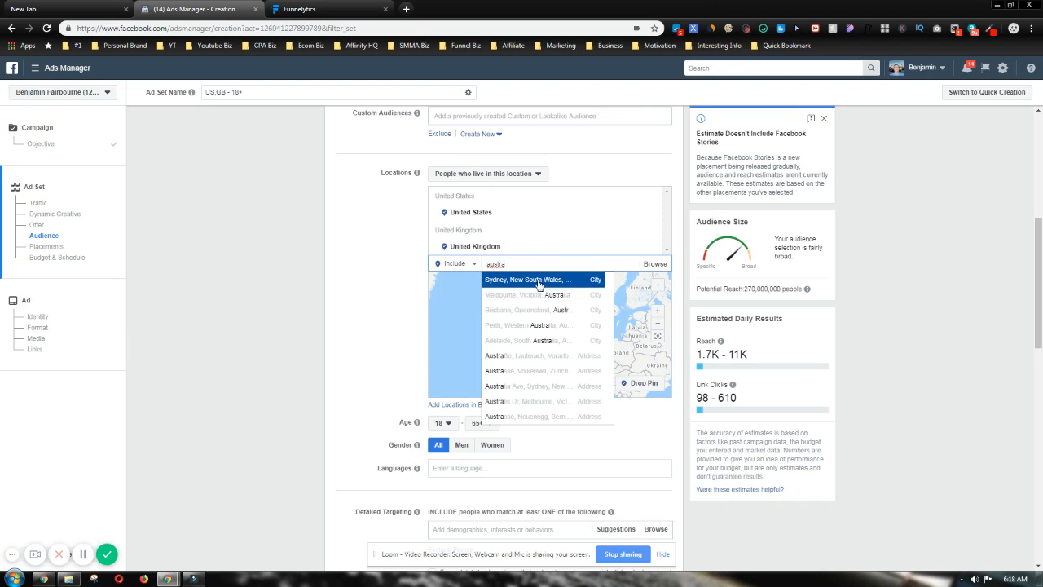
{"action": "type", "text": "lia"}
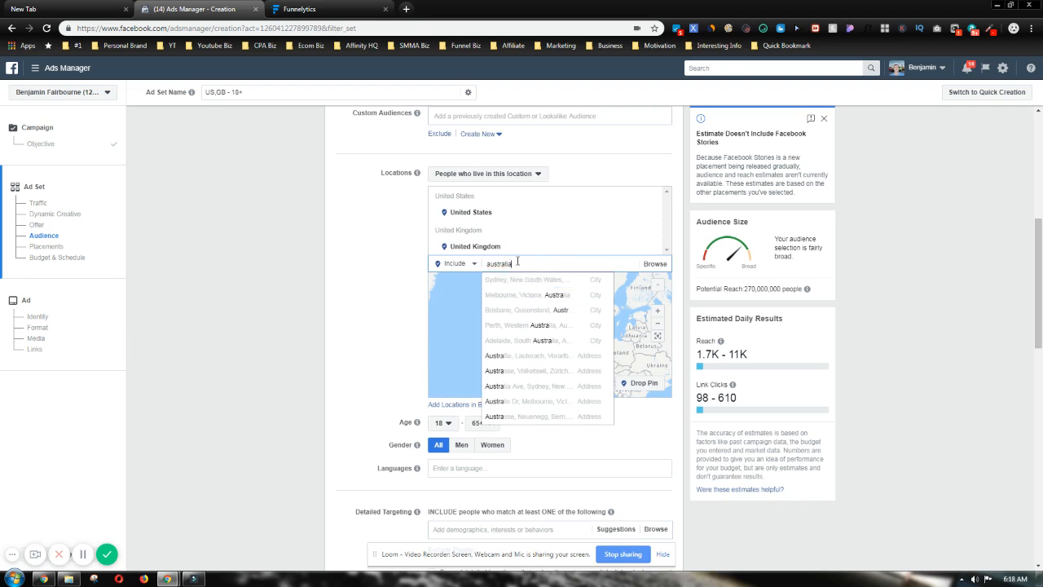
{"action": "left_click", "coordinate": [510, 282]}
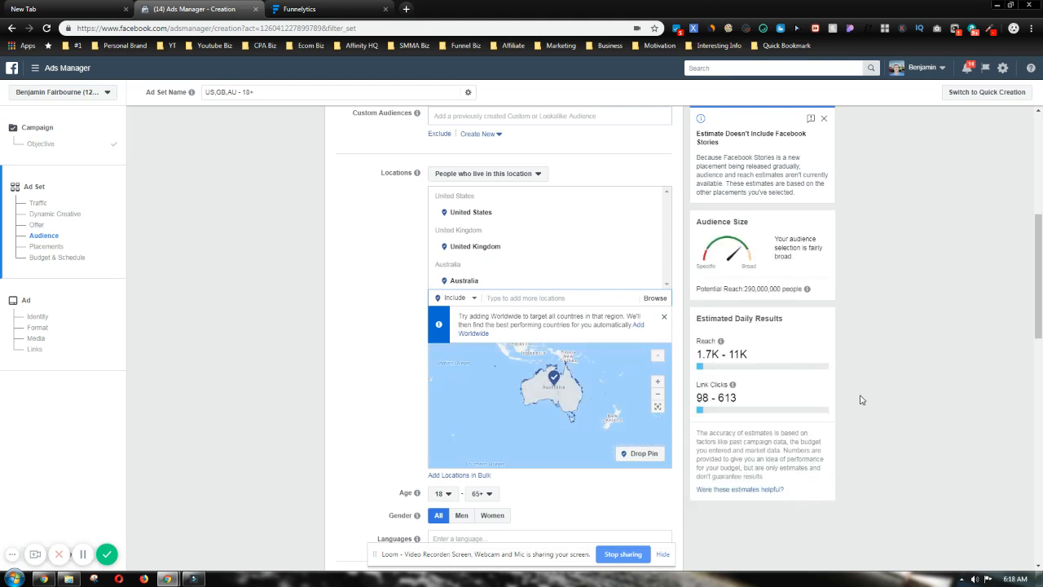
Step: Restrict the audience to women aged 30 to 50
{"action": "scroll", "coordinate": [890, 389], "scroll_direction": "down", "scroll_amount": 1}
{"action": "scroll", "coordinate": [890, 389], "scroll_direction": "up", "scroll_amount": 3}
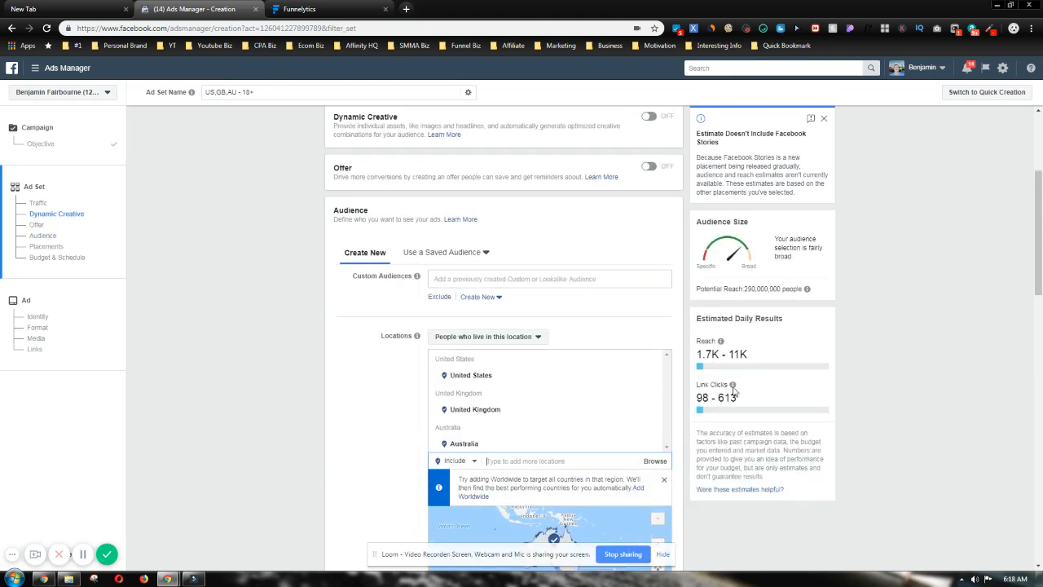
{"action": "scroll", "coordinate": [557, 304], "scroll_direction": "up", "scroll_amount": 1}
{"action": "scroll", "coordinate": [557, 305], "scroll_direction": "up", "scroll_amount": 3}
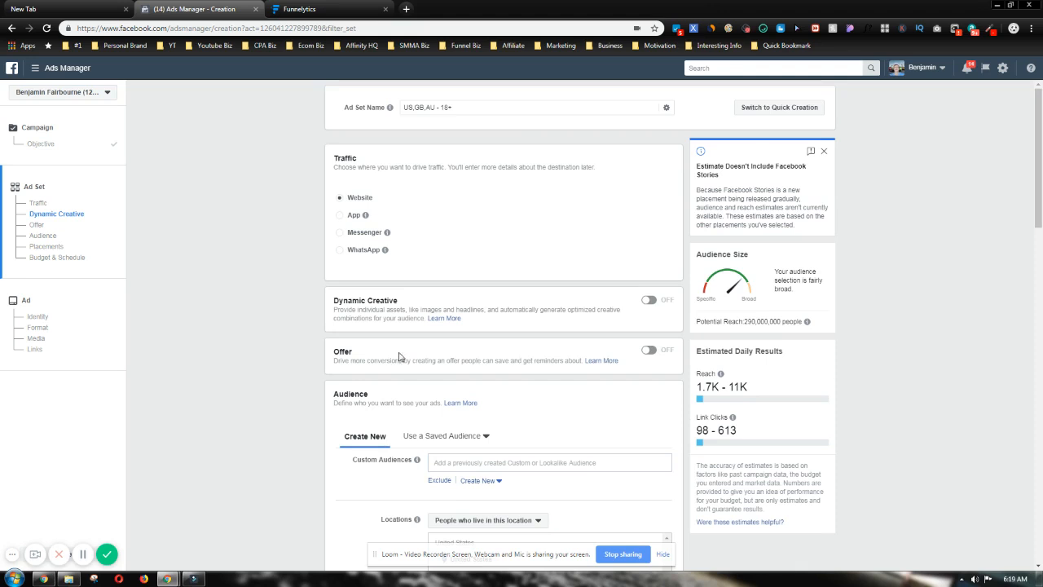
{"action": "scroll", "coordinate": [325, 420], "scroll_direction": "down", "scroll_amount": 2}
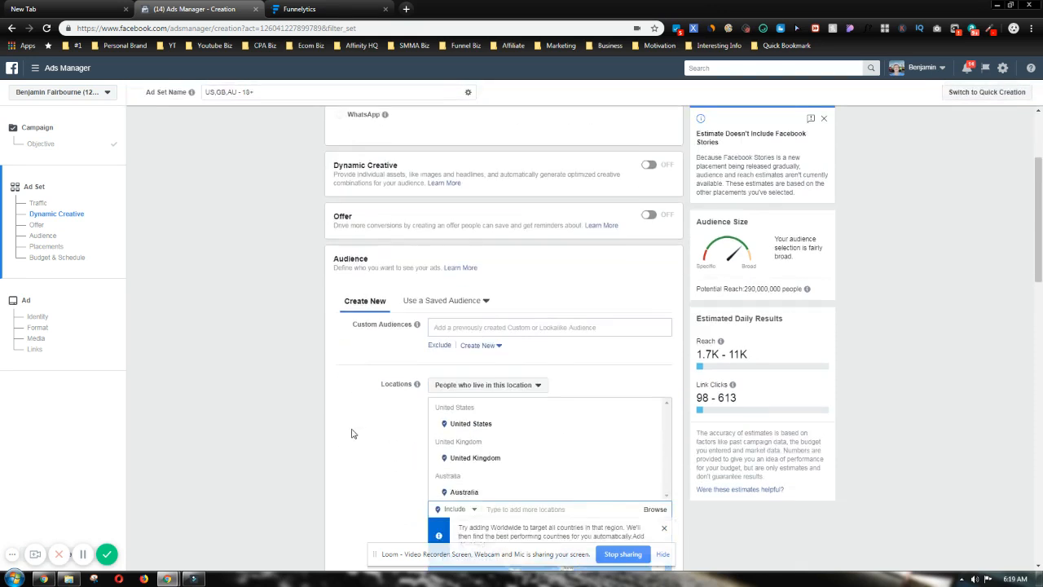
{"action": "scroll", "coordinate": [348, 433], "scroll_direction": "down", "scroll_amount": 5}
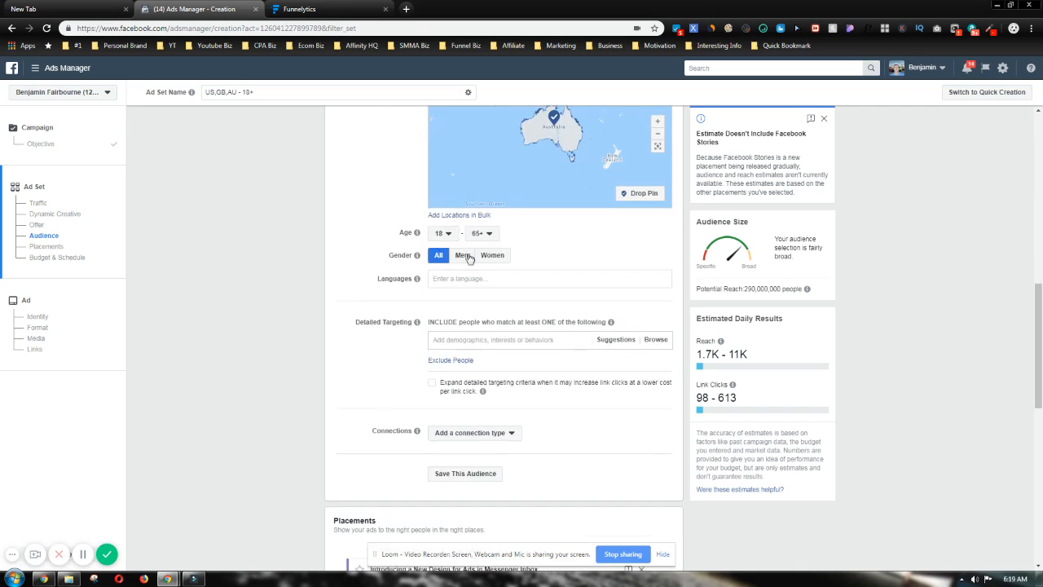
{"action": "left_click", "coordinate": [492, 255]}
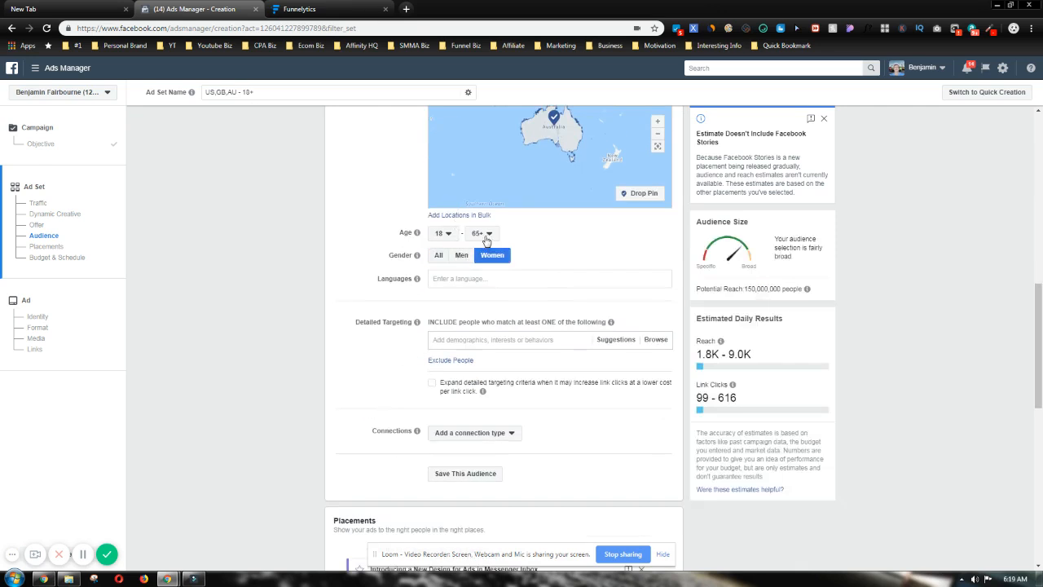
{"action": "left_click", "coordinate": [447, 234]}
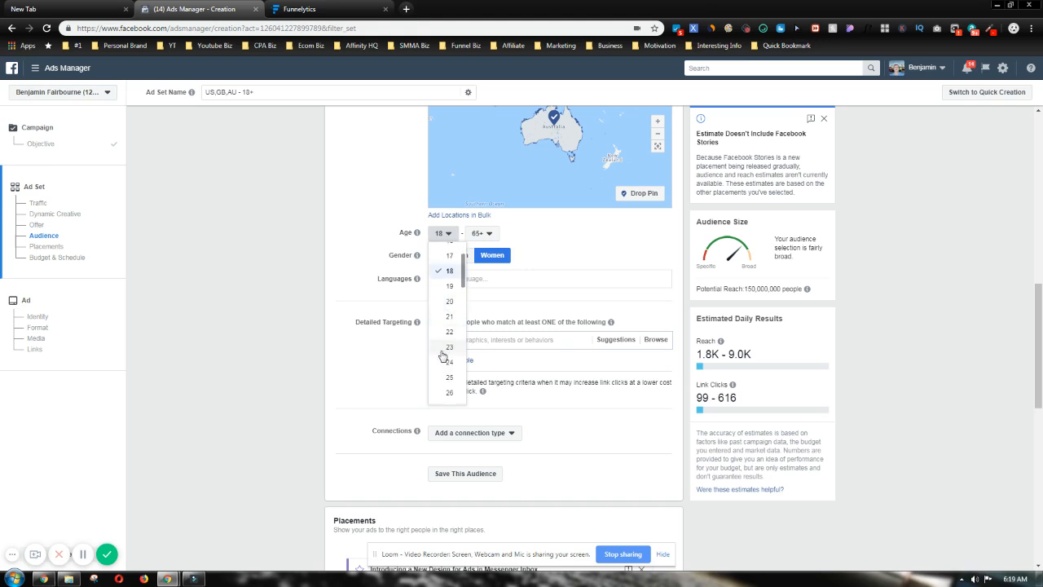
{"action": "scroll", "coordinate": [444, 356], "scroll_direction": "down", "scroll_amount": 2}
{"action": "left_click", "coordinate": [447, 349]}
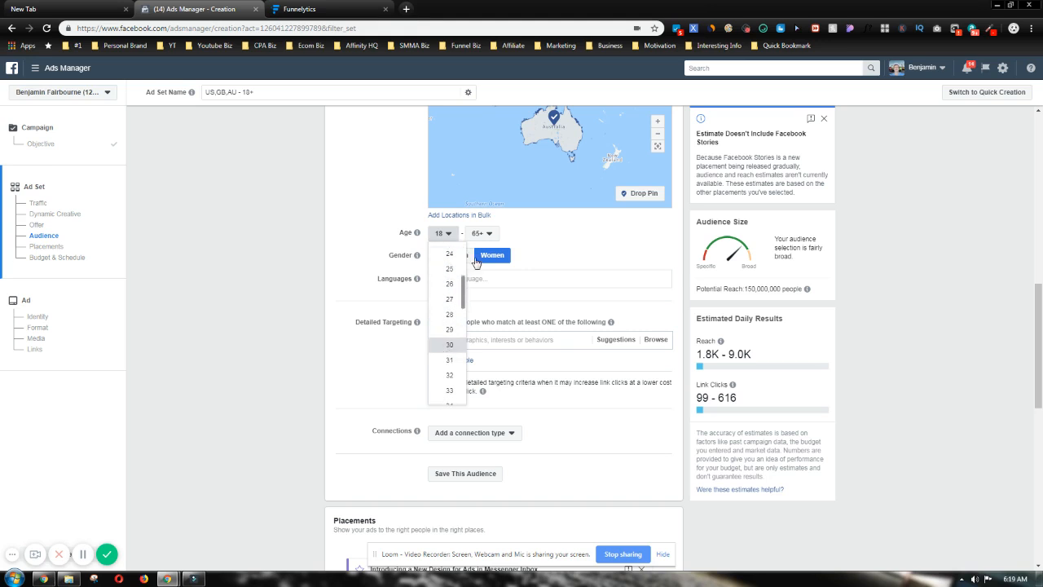
{"action": "left_click", "coordinate": [483, 234]}
{"action": "scroll", "coordinate": [487, 326], "scroll_direction": "up", "scroll_amount": 3}
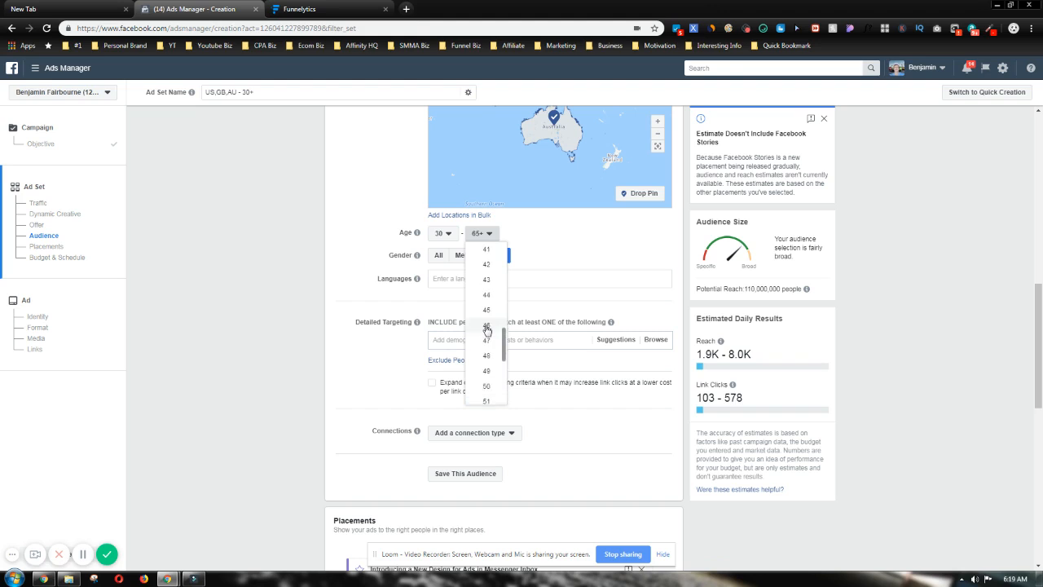
{"action": "left_click", "coordinate": [487, 333]}
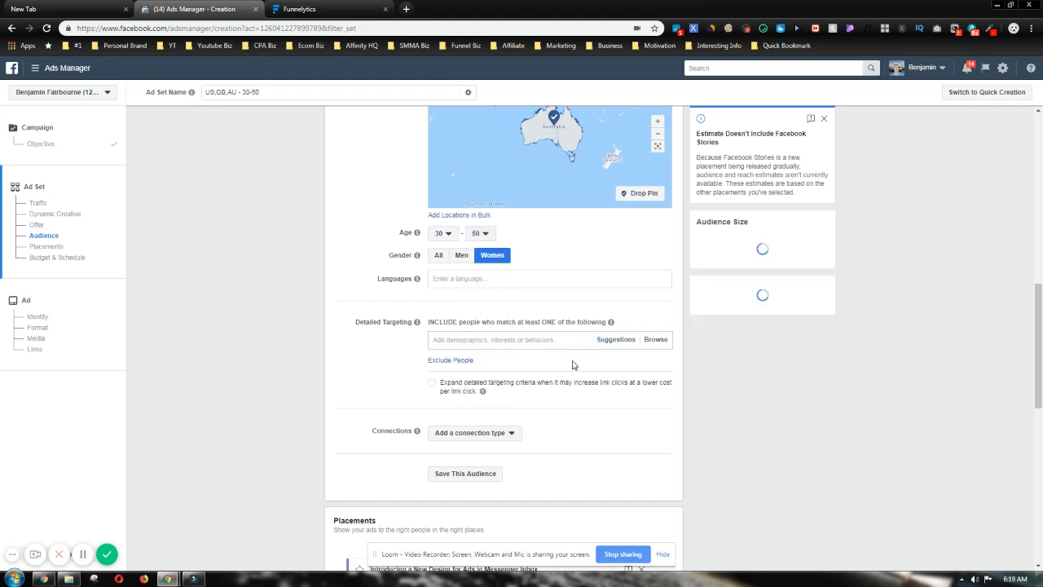
Step: Add English (All) as the audience's language
{"action": "left_click", "coordinate": [480, 279]}
{"action": "type", "text": "engl"}
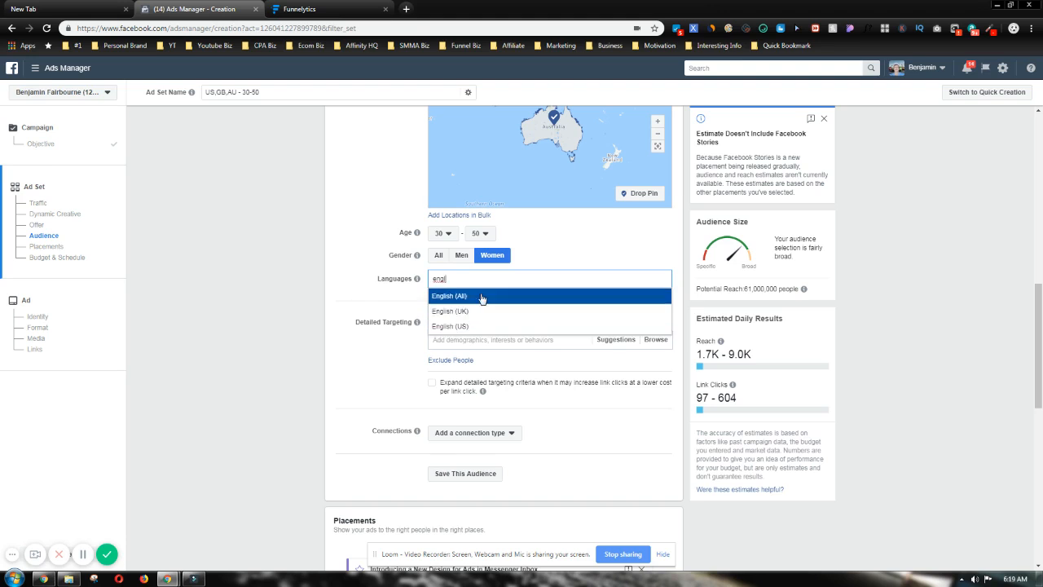
{"action": "left_click", "coordinate": [464, 296]}
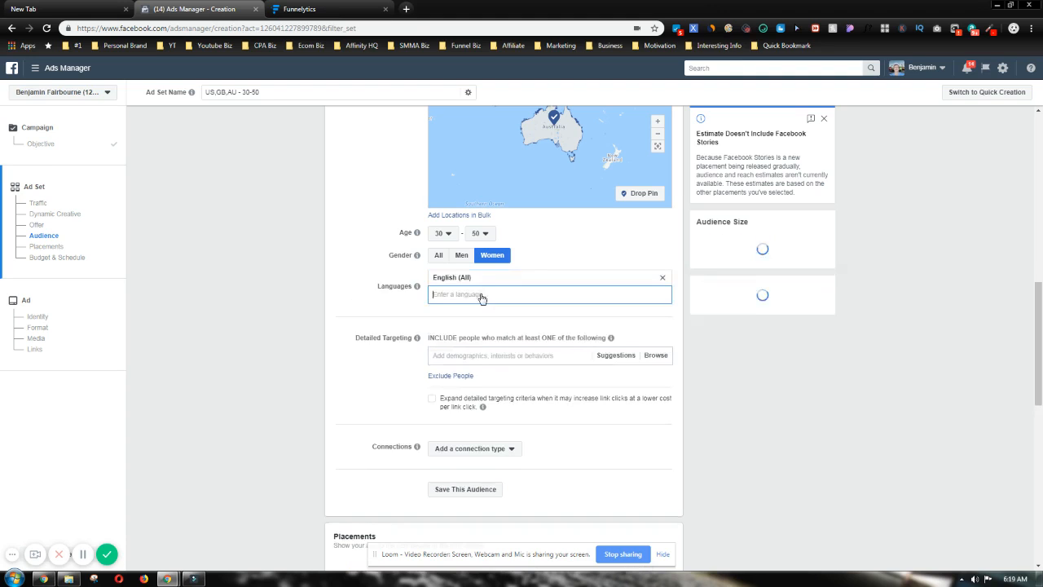
Step: Search detailed targeting for "health" and add the health interest to the included audience
{"action": "scroll", "coordinate": [467, 314], "scroll_direction": "down", "scroll_amount": 2}
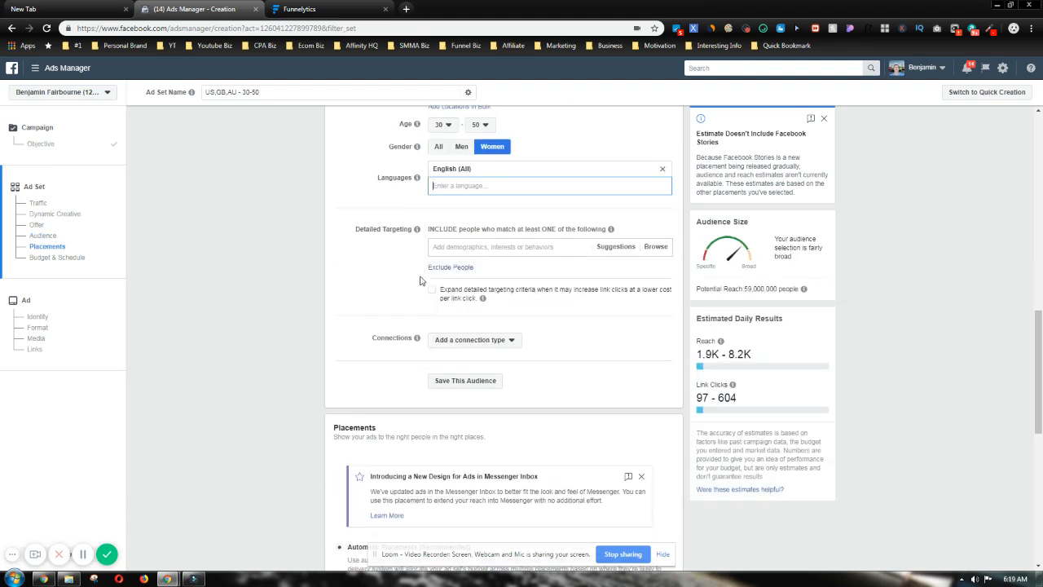
{"action": "left_click", "coordinate": [523, 249]}
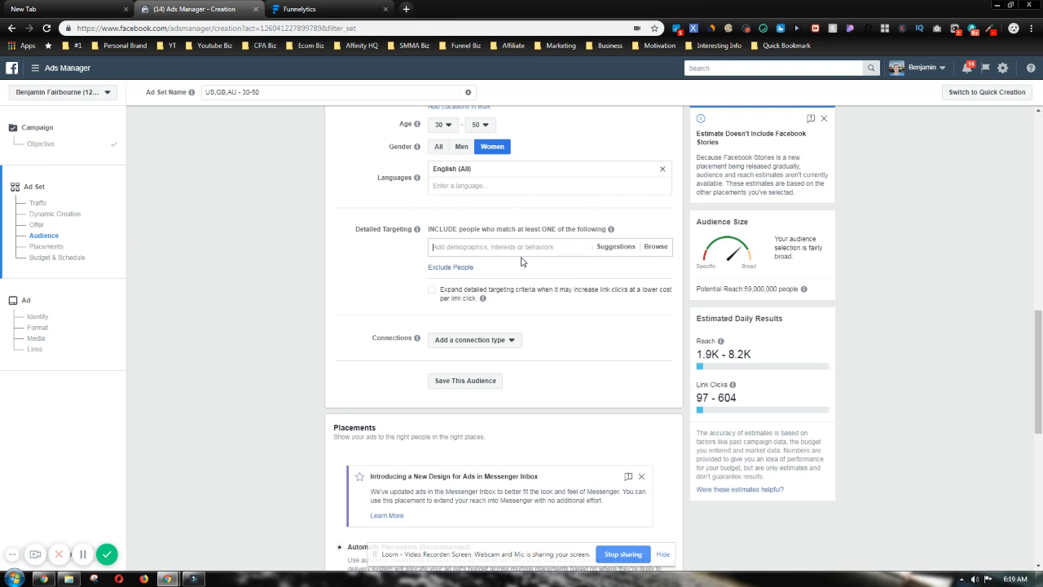
{"action": "type", "text": "health"}
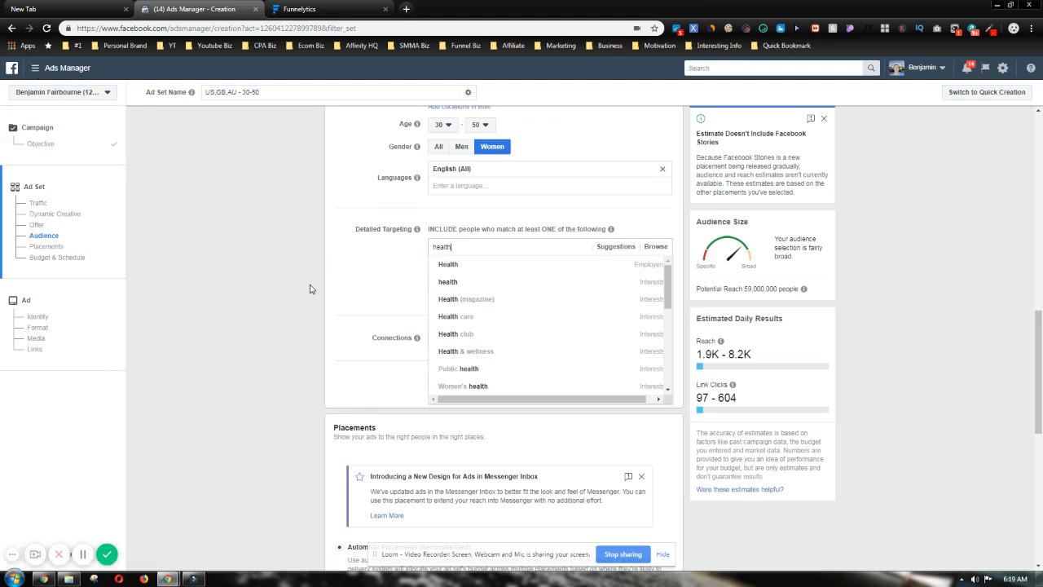
{"action": "scroll", "coordinate": [356, 331], "scroll_direction": "up", "scroll_amount": 2}
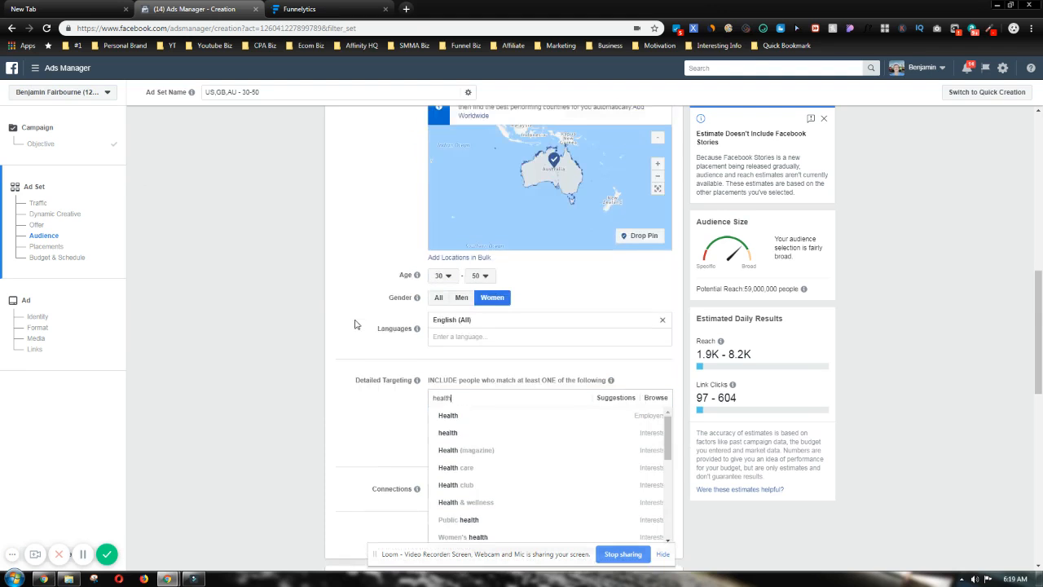
{"action": "scroll", "coordinate": [881, 458], "scroll_direction": "down", "scroll_amount": 1}
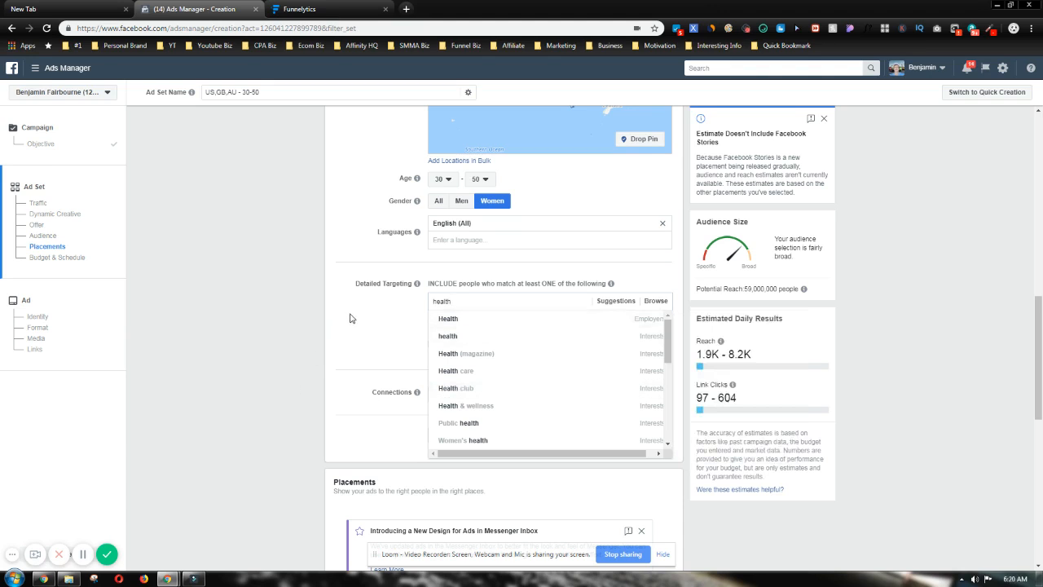
{"action": "left_click", "coordinate": [448, 338]}
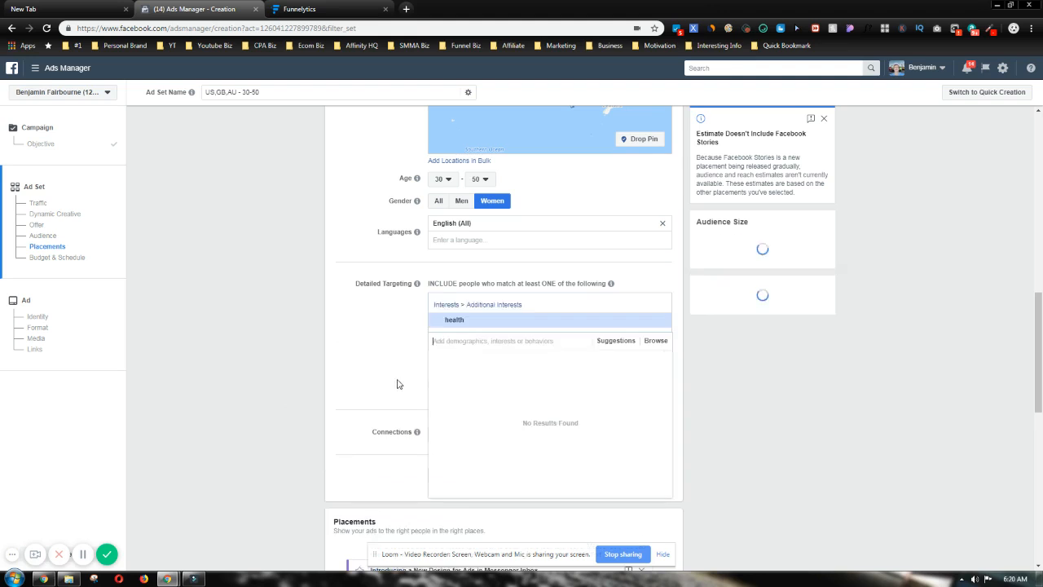
Step: Add the suggested interest Health & wellness to the audience's detailed targeting
{"action": "left_click", "coordinate": [618, 342]}
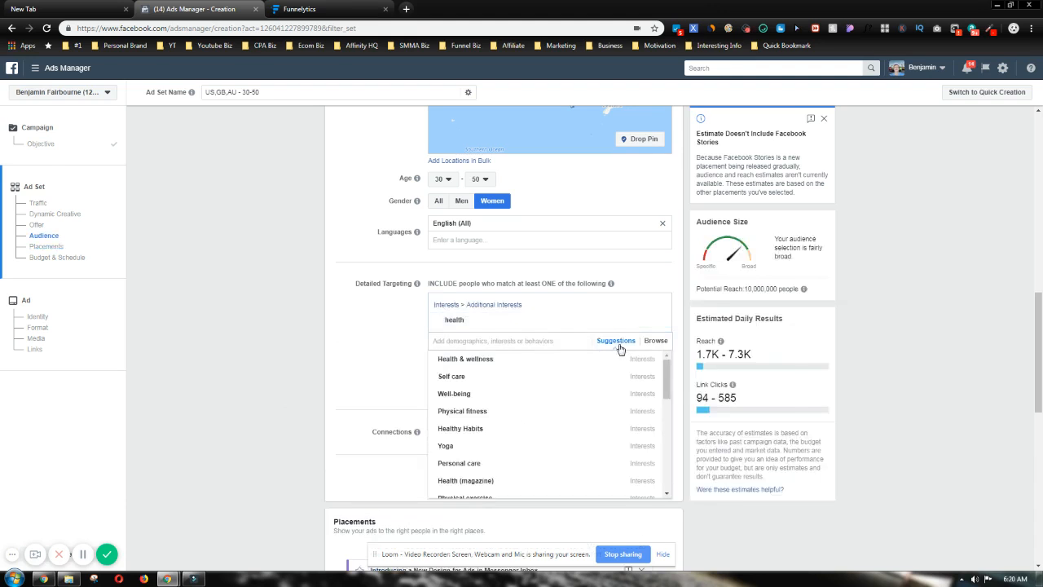
{"action": "left_click", "coordinate": [535, 360]}
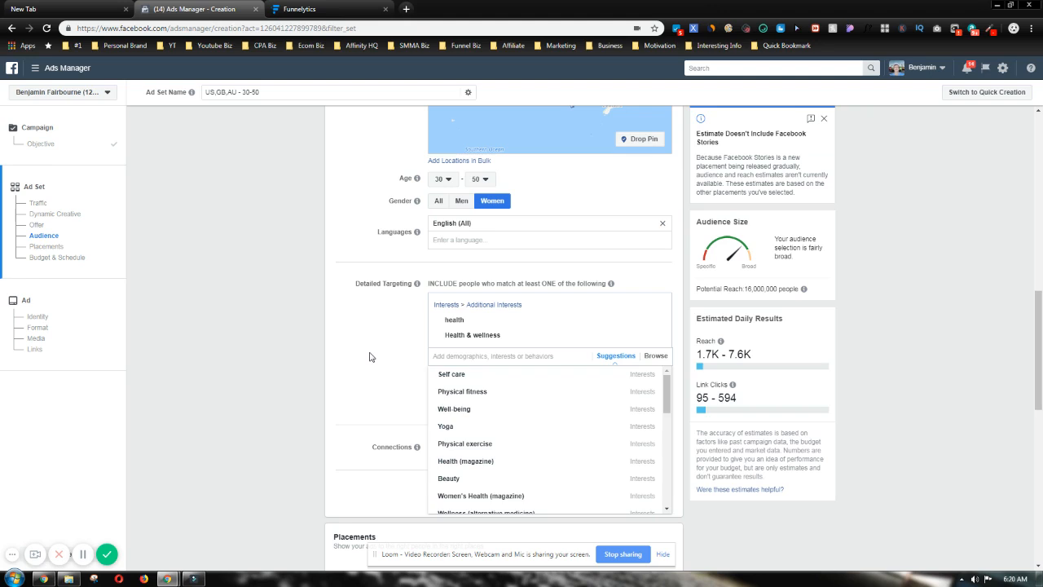
{"action": "left_click", "coordinate": [369, 357]}
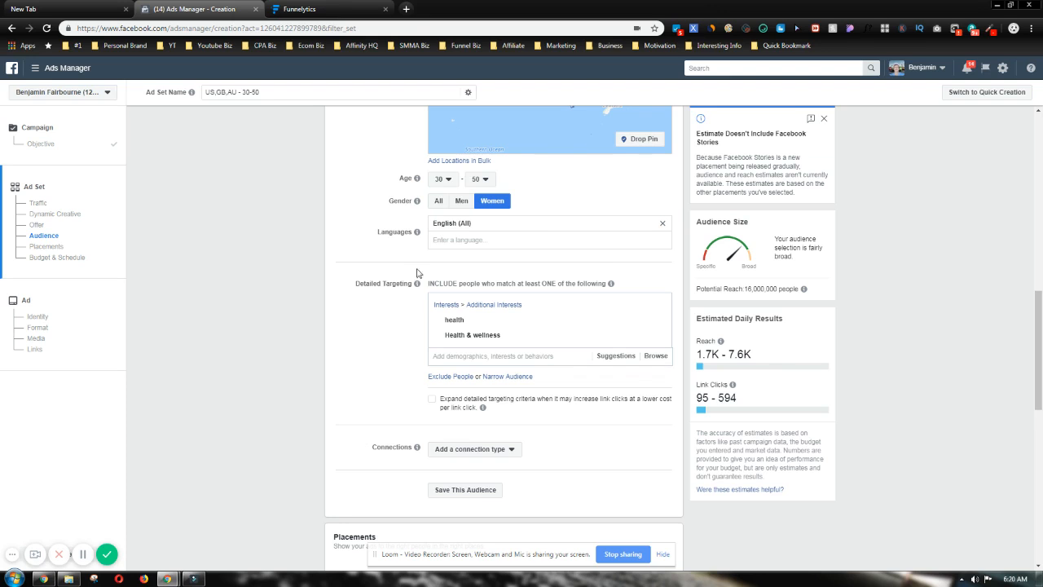
Step: Switch the ad set to manually edited placements and limit the devices to Mobile
{"action": "scroll", "coordinate": [360, 378], "scroll_direction": "down", "scroll_amount": 2}
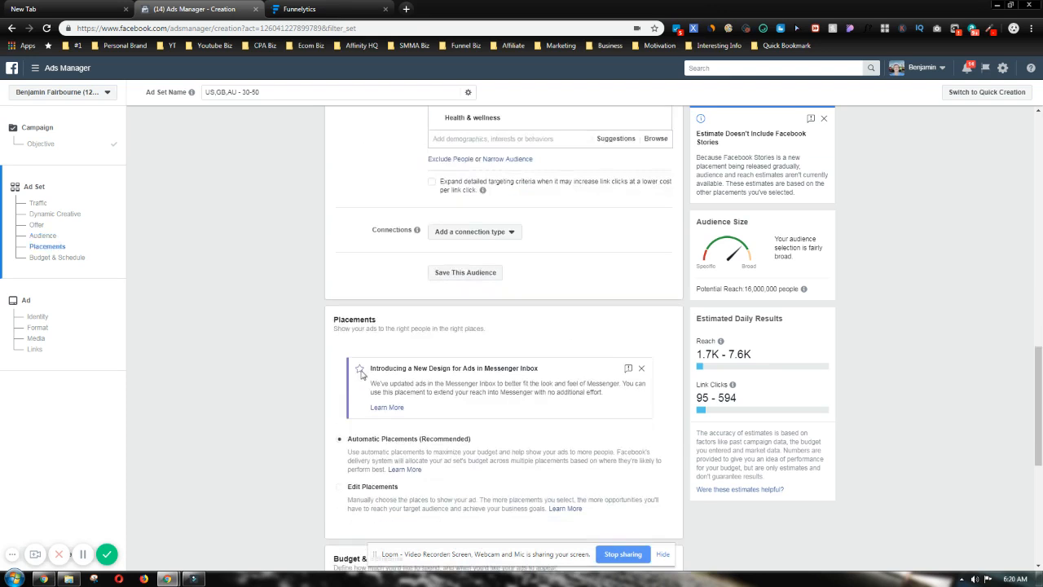
{"action": "scroll", "coordinate": [286, 448], "scroll_direction": "down", "scroll_amount": 3}
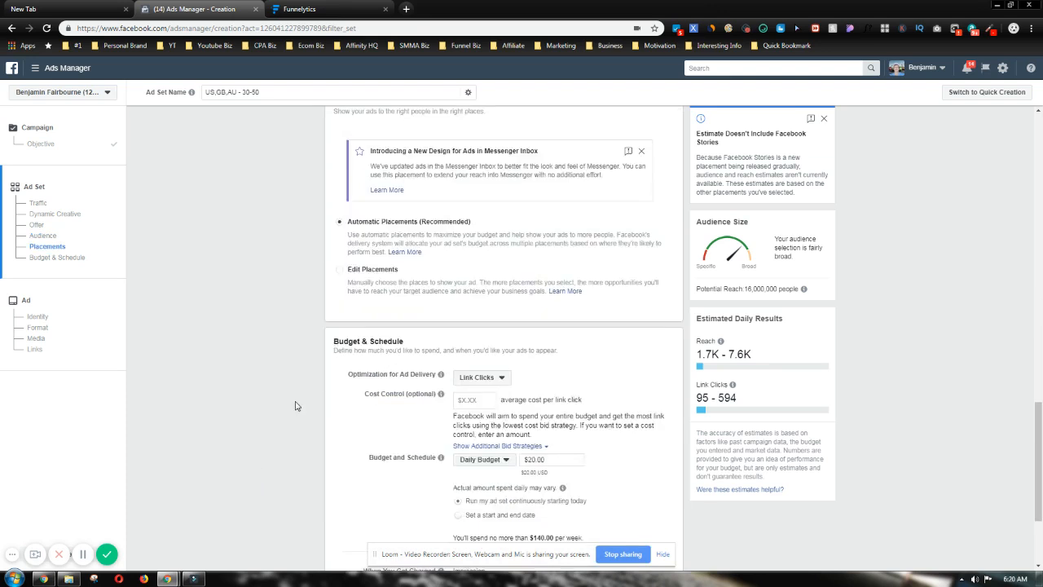
{"action": "left_click", "coordinate": [340, 270]}
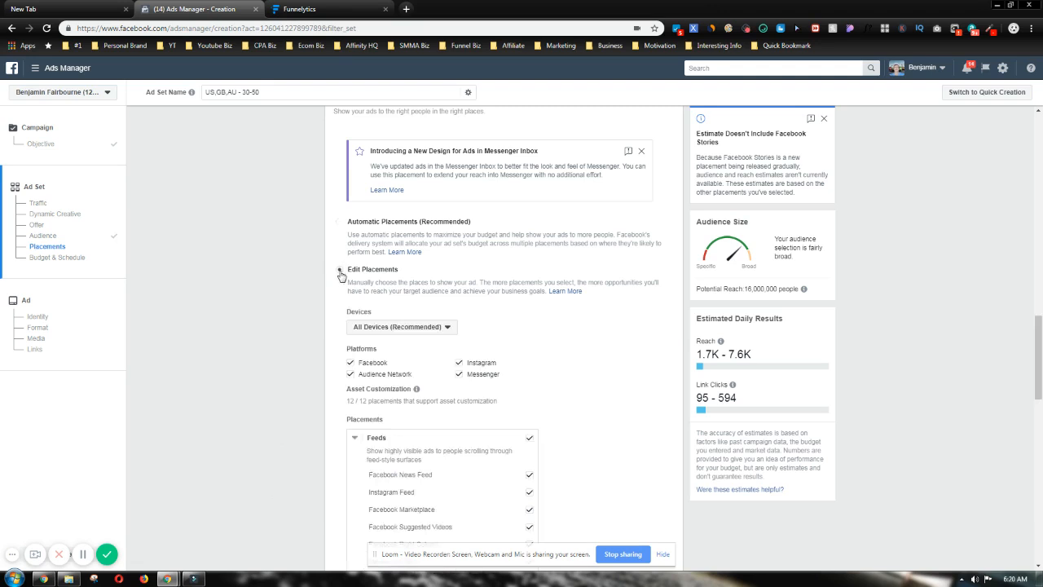
{"action": "left_click", "coordinate": [440, 328]}
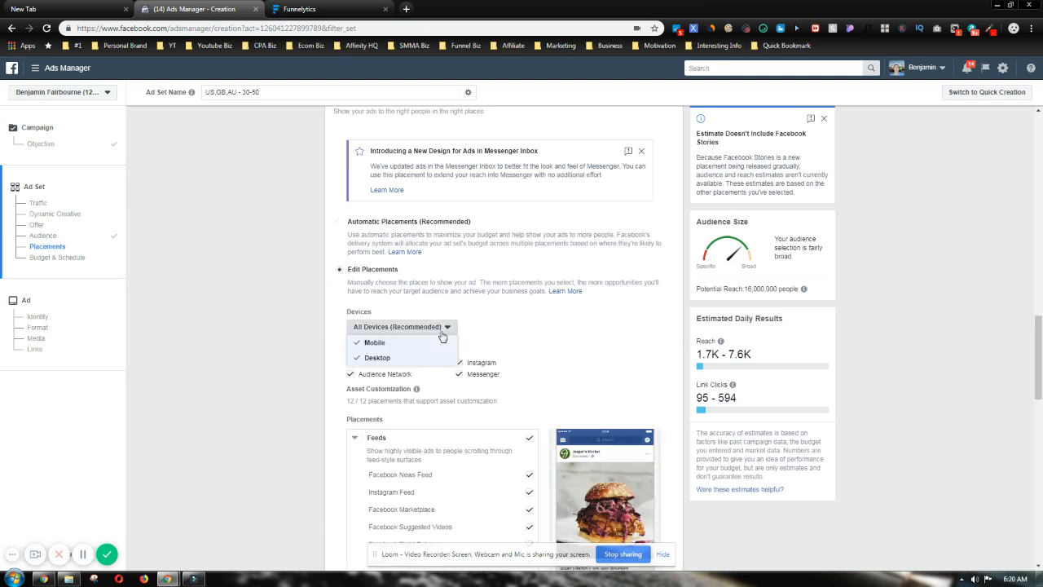
{"action": "left_click", "coordinate": [377, 359]}
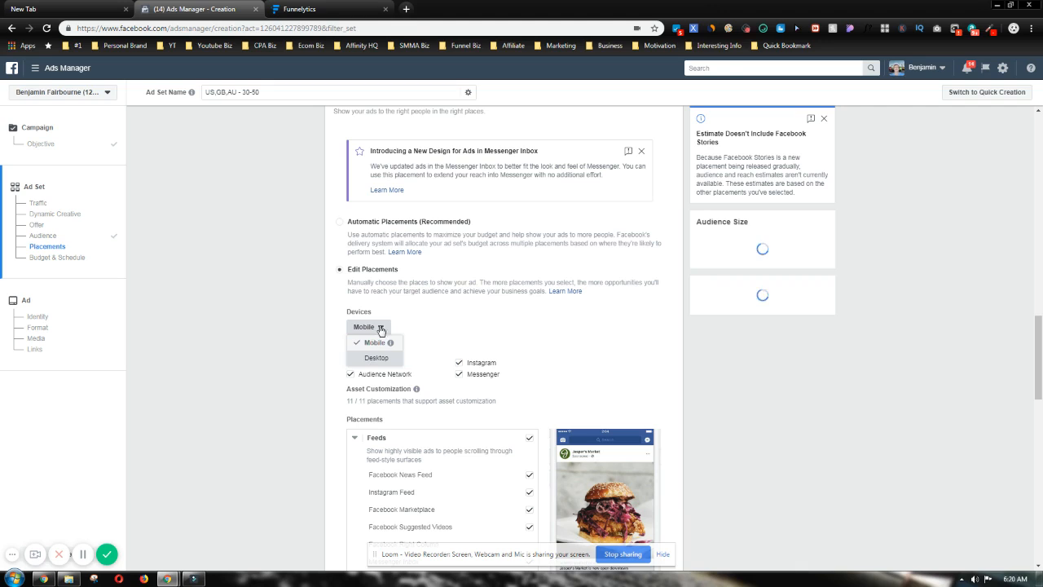
{"action": "left_click", "coordinate": [380, 327]}
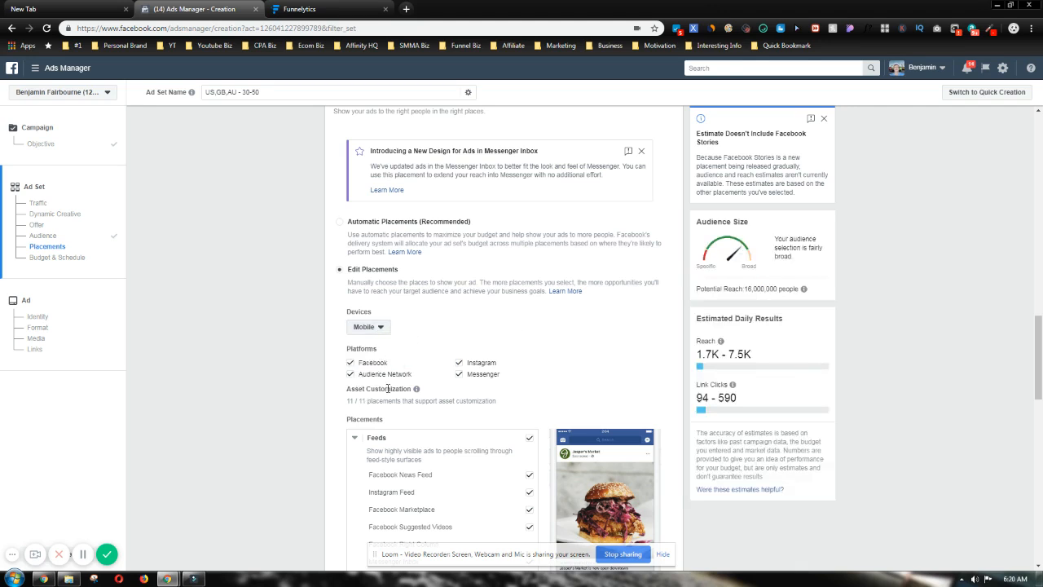
Step: Deselect the entire Feeds, Stories, and Apps and Sites placement groups
{"action": "scroll", "coordinate": [279, 452], "scroll_direction": "down", "scroll_amount": 3}
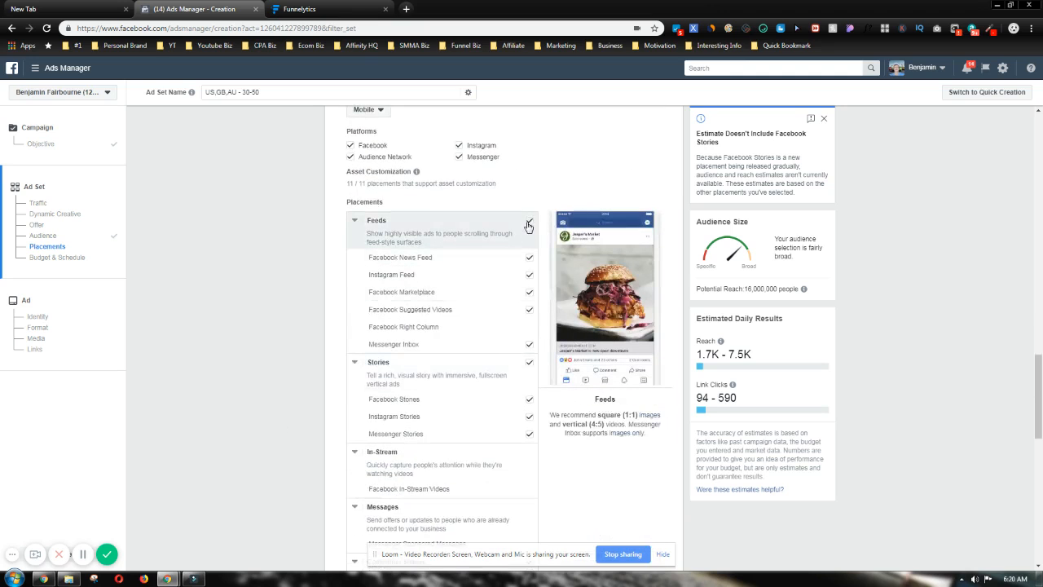
{"action": "left_click", "coordinate": [529, 222]}
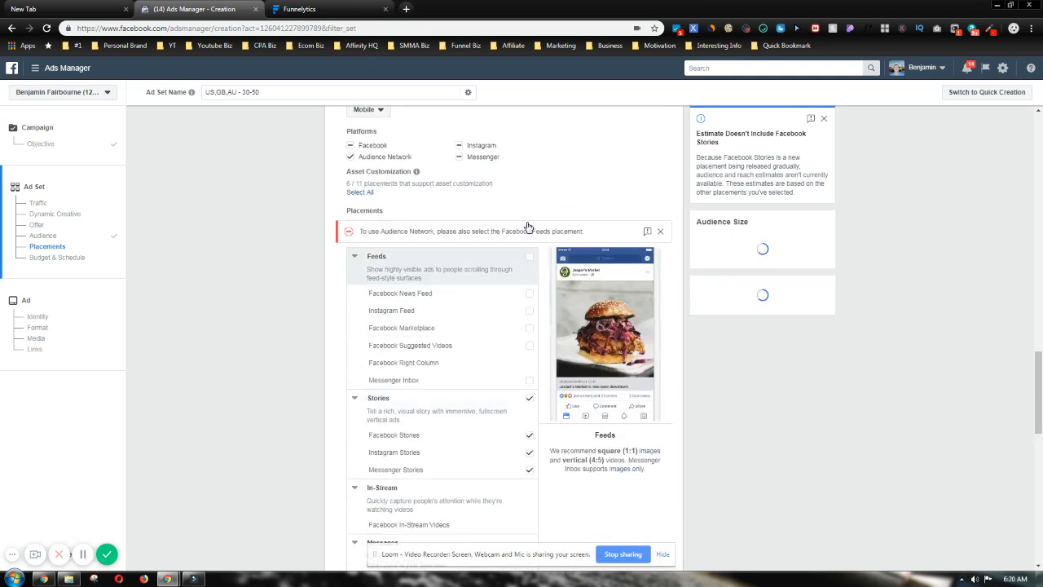
{"action": "left_click", "coordinate": [530, 402]}
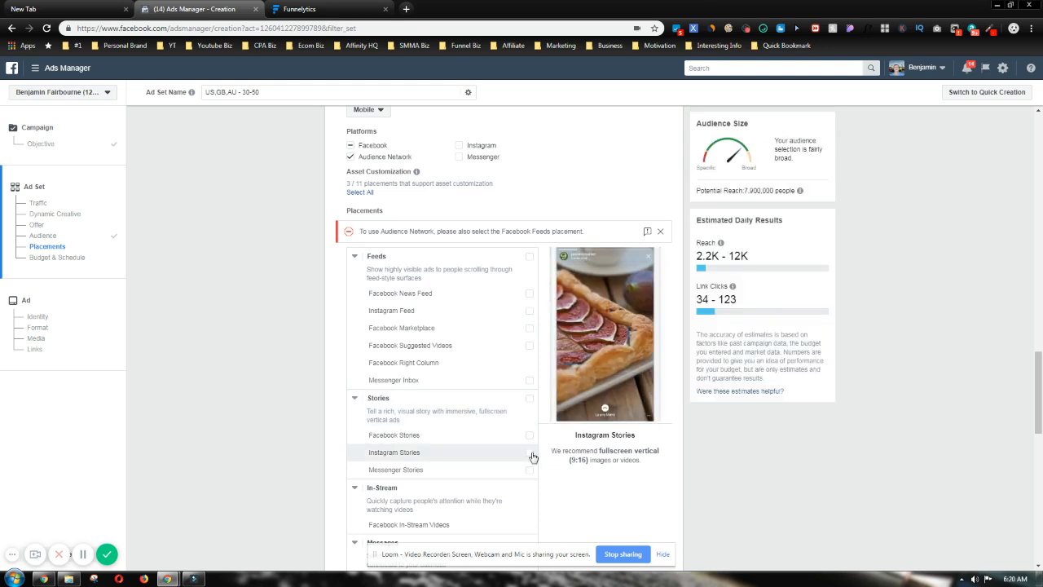
{"action": "scroll", "coordinate": [532, 458], "scroll_direction": "down", "scroll_amount": 1}
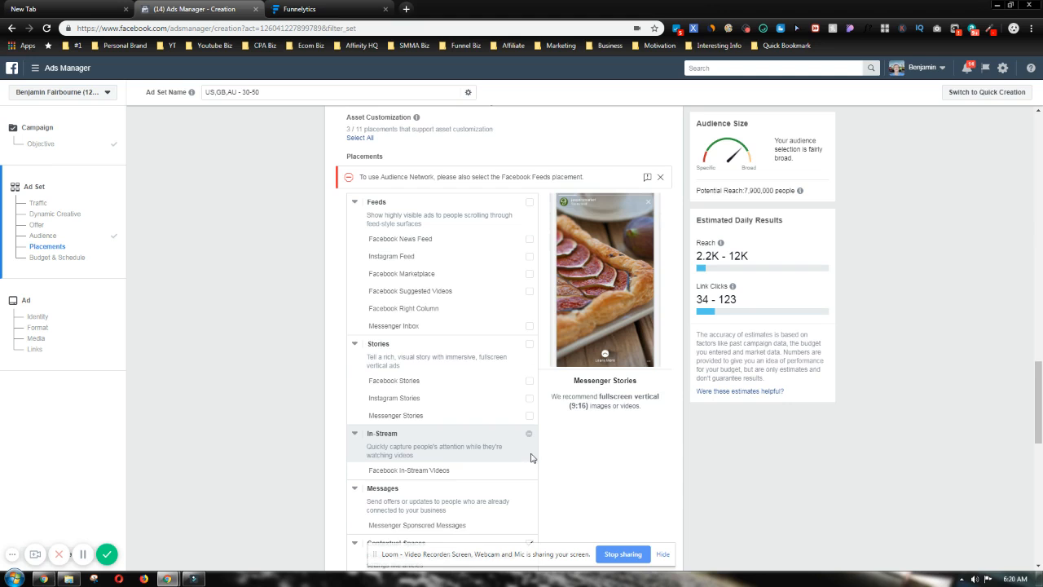
{"action": "scroll", "coordinate": [531, 459], "scroll_direction": "down", "scroll_amount": 1}
{"action": "scroll", "coordinate": [532, 459], "scroll_direction": "down", "scroll_amount": 1}
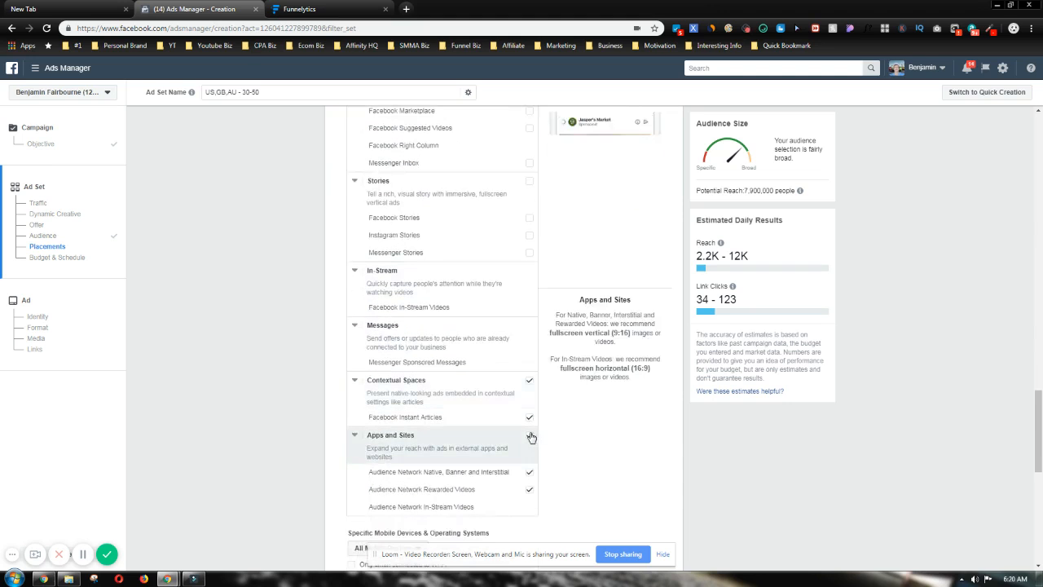
{"action": "left_click", "coordinate": [529, 435]}
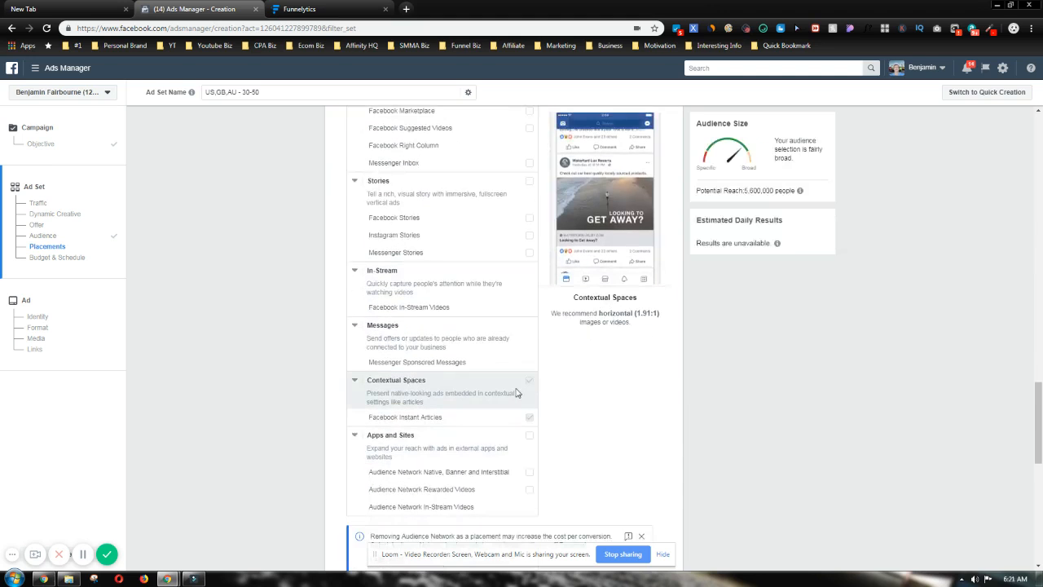
Step: Enable only the Facebook News Feed and Instagram Feed placements, and deselect Contextual Spaces
{"action": "scroll", "coordinate": [512, 399], "scroll_direction": "up", "scroll_amount": 4}
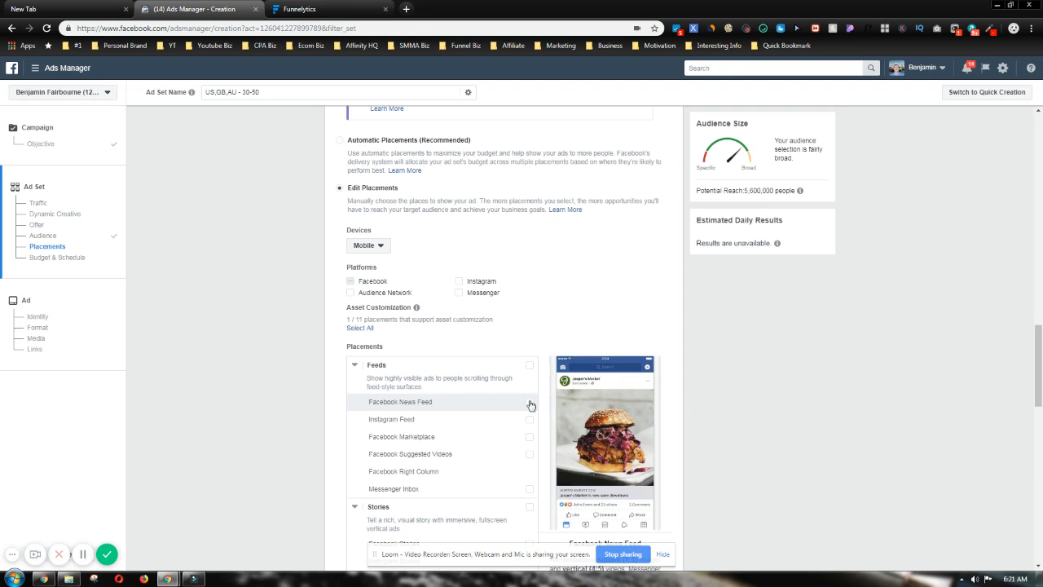
{"action": "left_click", "coordinate": [530, 402]}
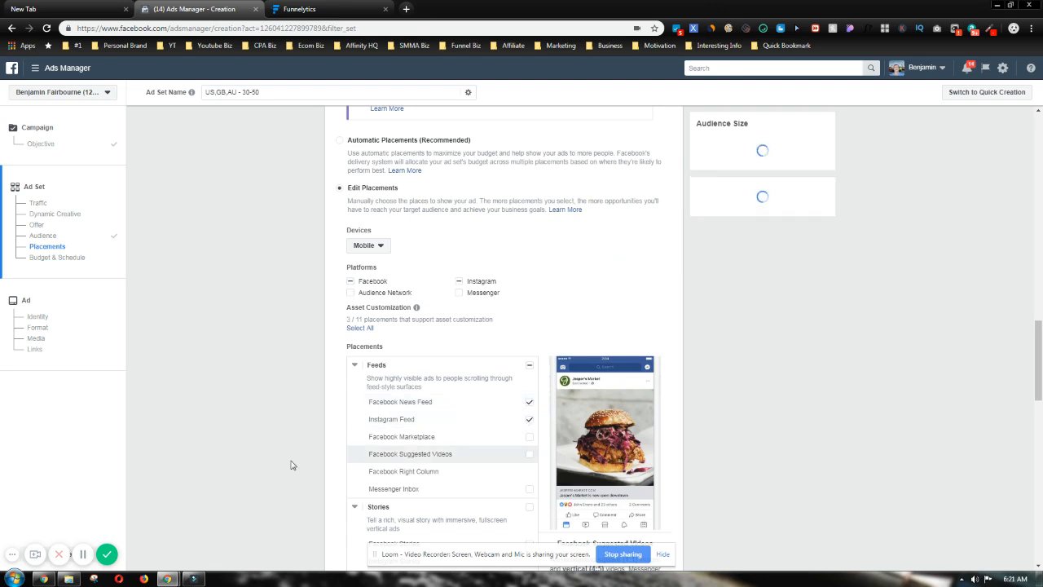
{"action": "scroll", "coordinate": [158, 473], "scroll_direction": "down", "scroll_amount": 4}
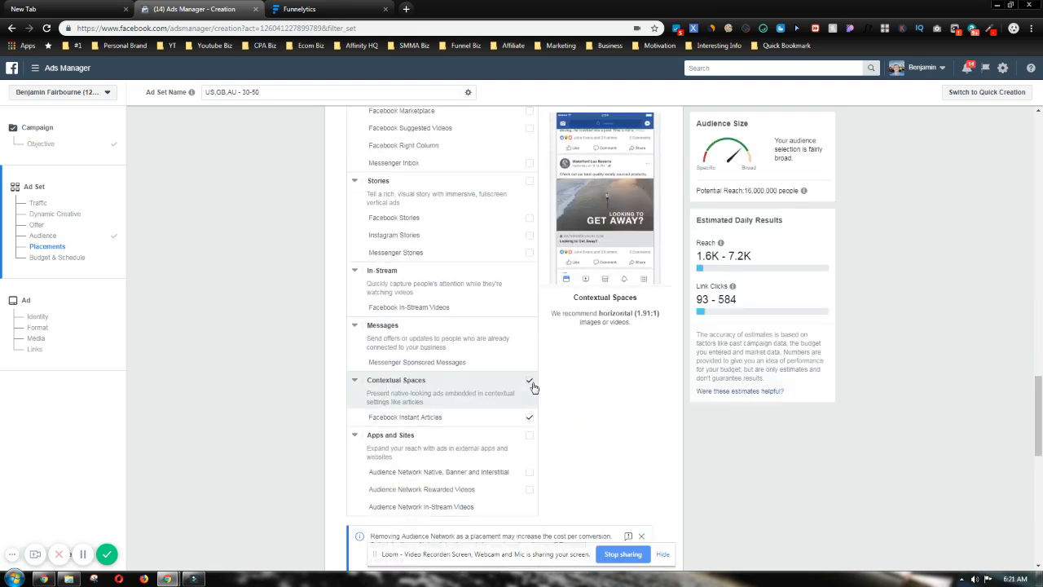
{"action": "left_click", "coordinate": [530, 380]}
{"action": "scroll", "coordinate": [571, 456], "scroll_direction": "up", "scroll_amount": 2}
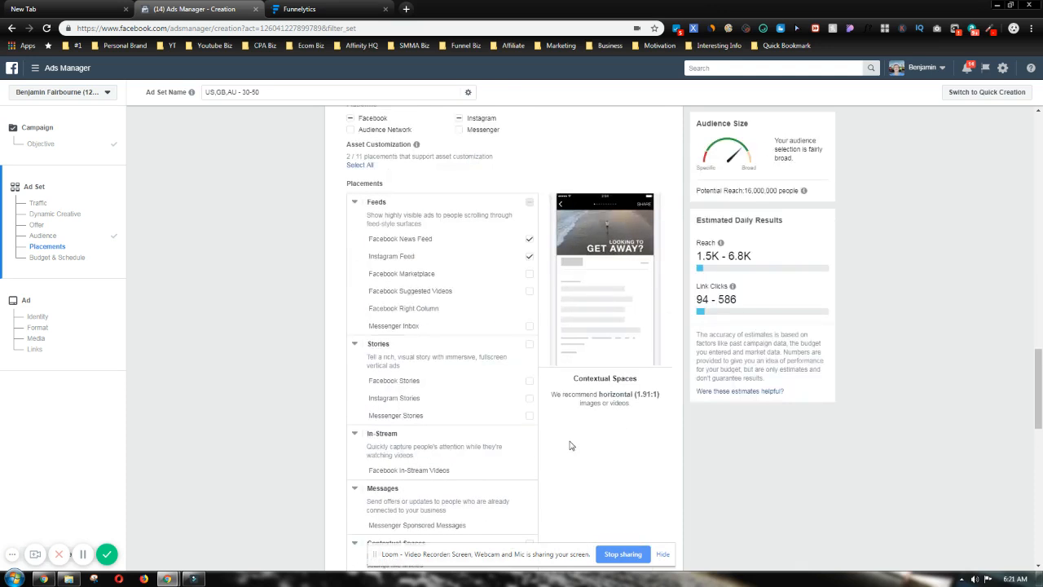
{"action": "scroll", "coordinate": [505, 407], "scroll_direction": "up", "scroll_amount": 1}
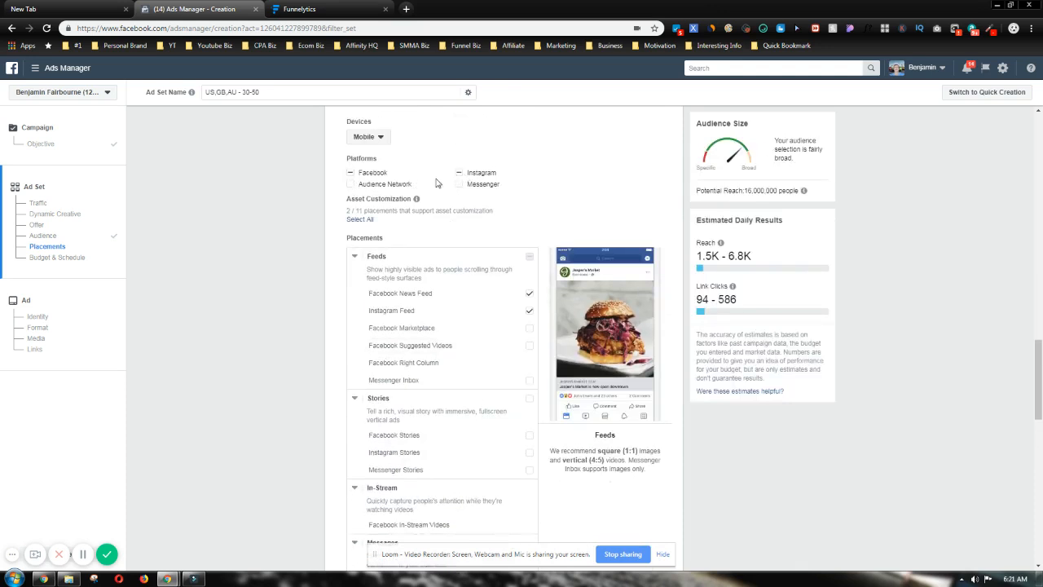
Step: Restrict delivery to devices connected to Wi-Fi, keeping All Mobile Devices as the device and operating system option
{"action": "scroll", "coordinate": [587, 401], "scroll_direction": "down", "scroll_amount": 4}
{"action": "scroll", "coordinate": [587, 400], "scroll_direction": "down", "scroll_amount": 2}
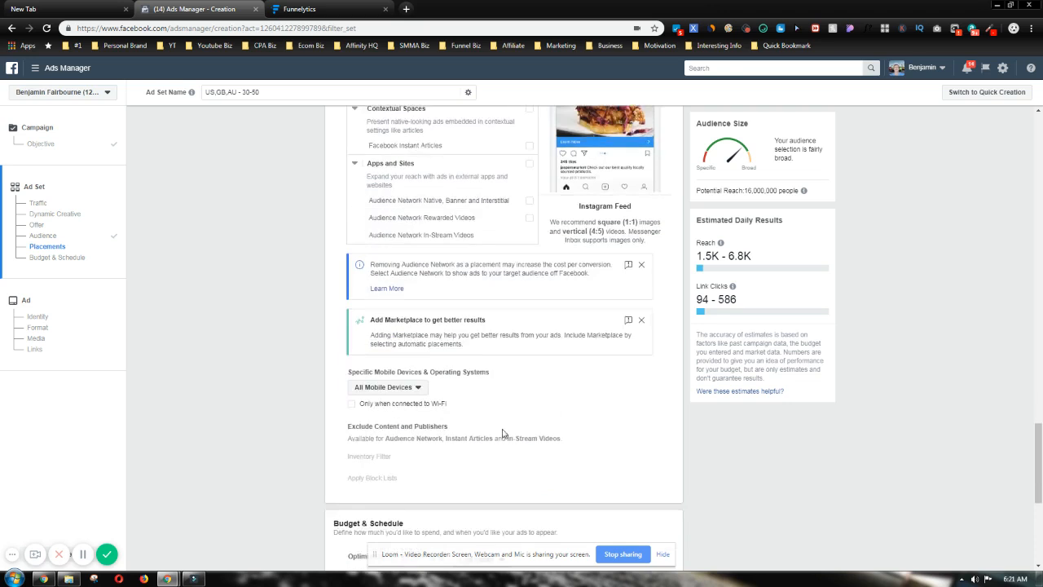
{"action": "left_click", "coordinate": [353, 405]}
{"action": "left_click", "coordinate": [419, 389]}
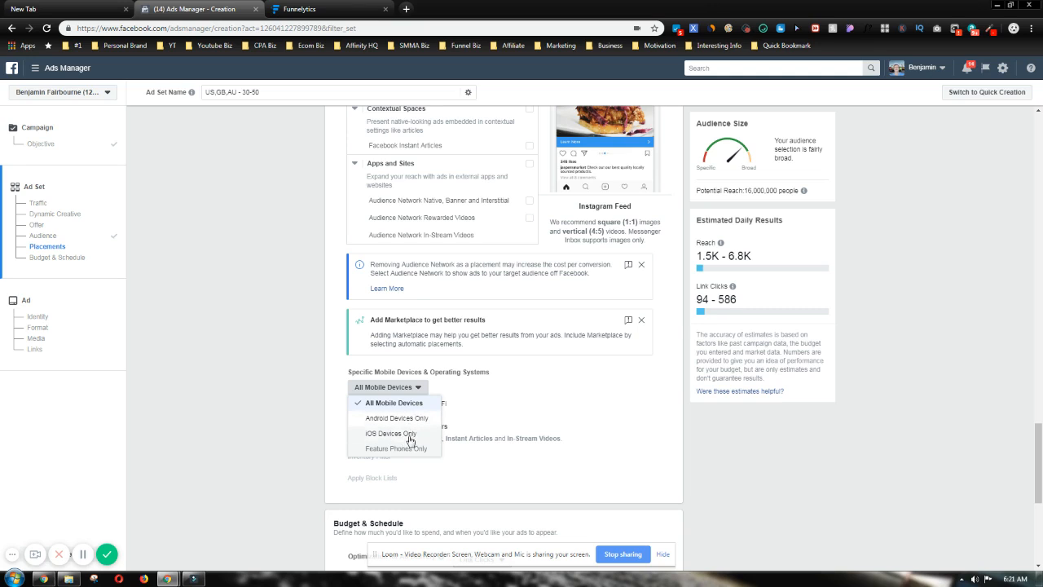
{"action": "left_click", "coordinate": [419, 389]}
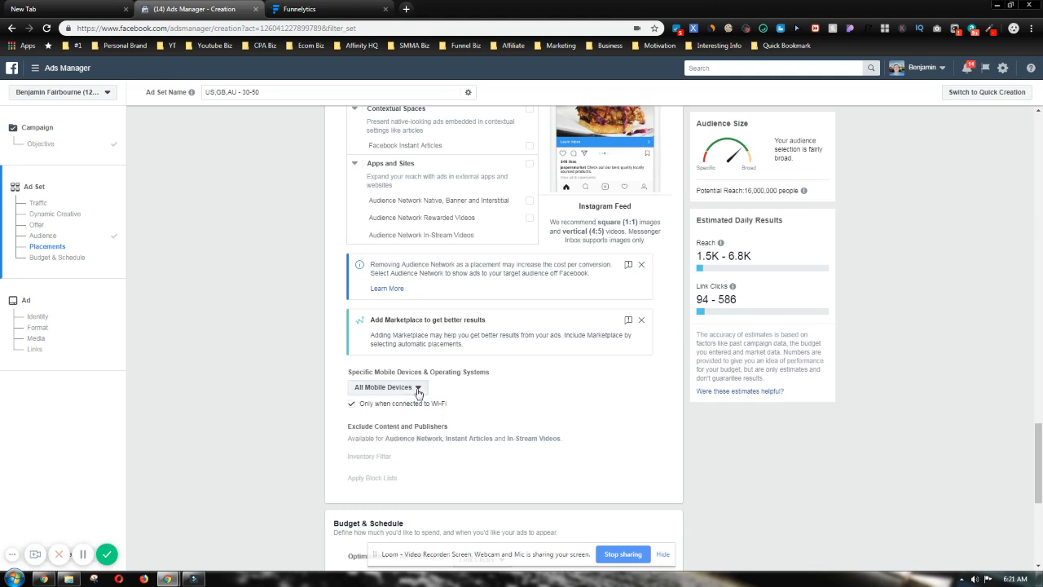
{"action": "left_click", "coordinate": [417, 390]}
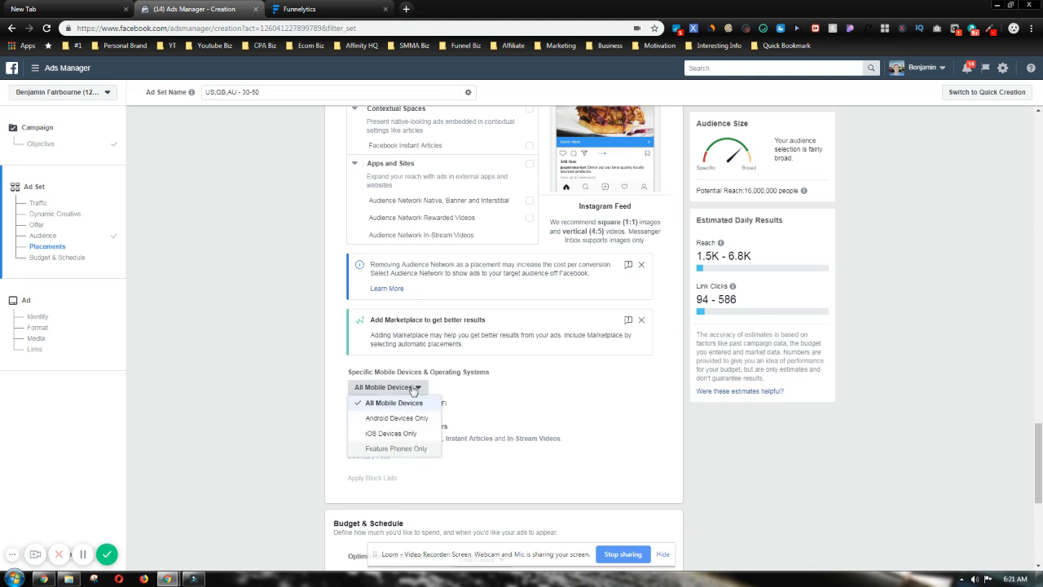
{"action": "left_click", "coordinate": [413, 389]}
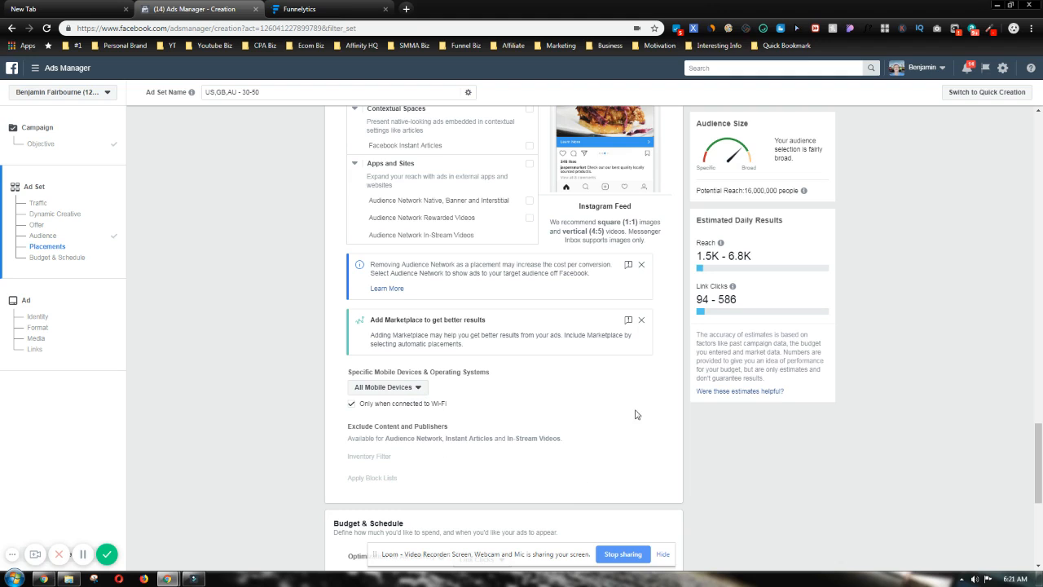
Step: Keep the Daily Budget type and set the cost control to an average of $5.00 per link click
{"action": "scroll", "coordinate": [736, 419], "scroll_direction": "down", "scroll_amount": 1}
{"action": "scroll", "coordinate": [820, 478], "scroll_direction": "down", "scroll_amount": 3}
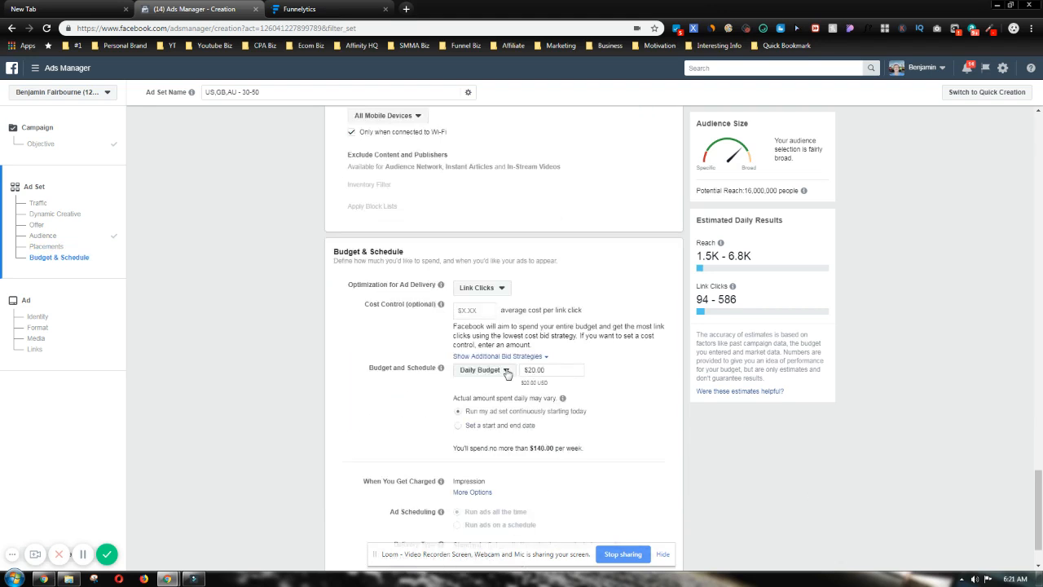
{"action": "left_click", "coordinate": [506, 370]}
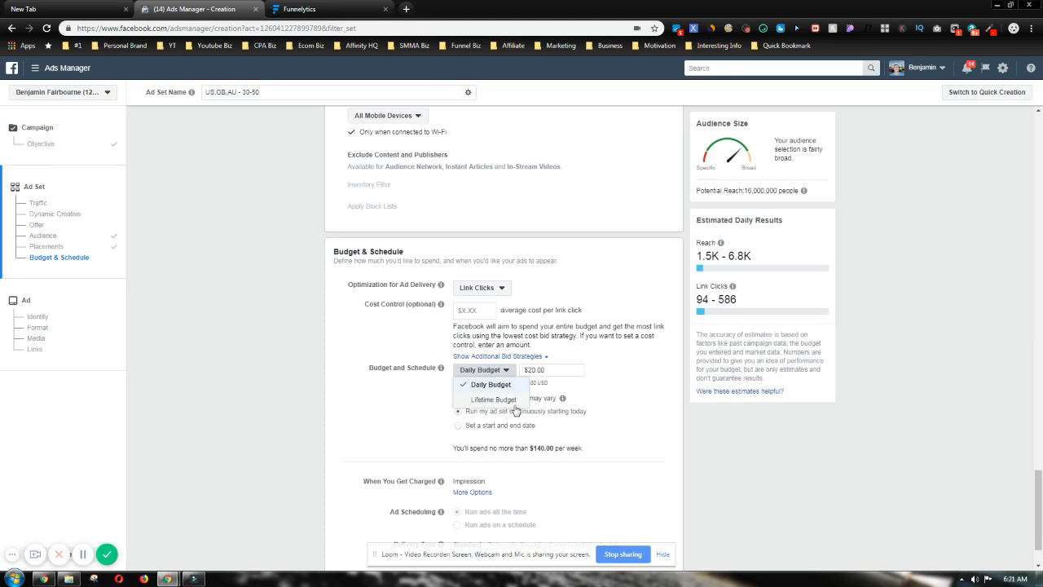
{"action": "left_click", "coordinate": [507, 372]}
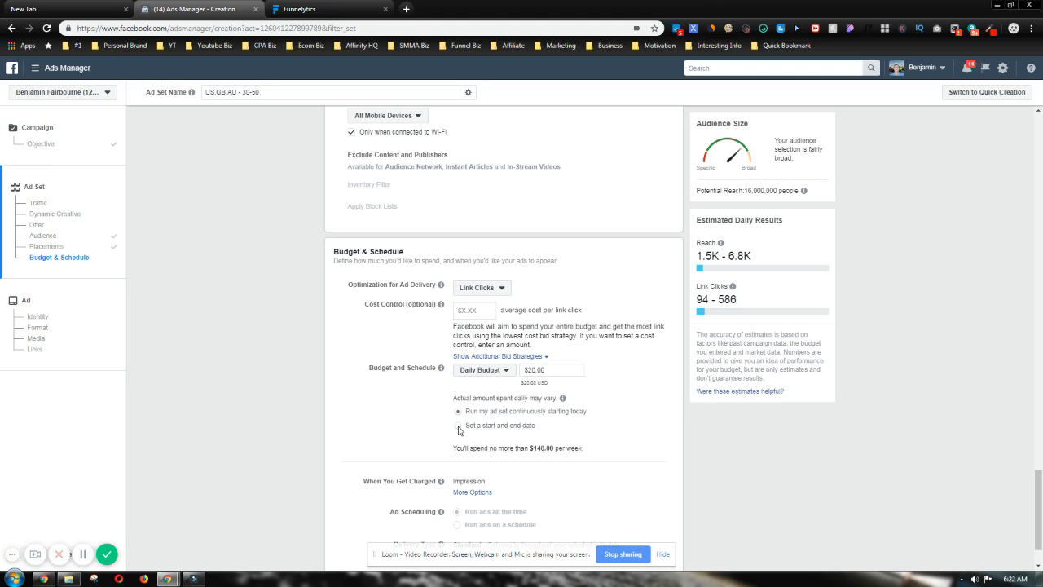
{"action": "left_click", "coordinate": [479, 314]}
{"action": "left_click", "coordinate": [422, 326]}
{"action": "left_click", "coordinate": [481, 312]}
{"action": "type", "text": "5"}
{"action": "left_click", "coordinate": [456, 327]}
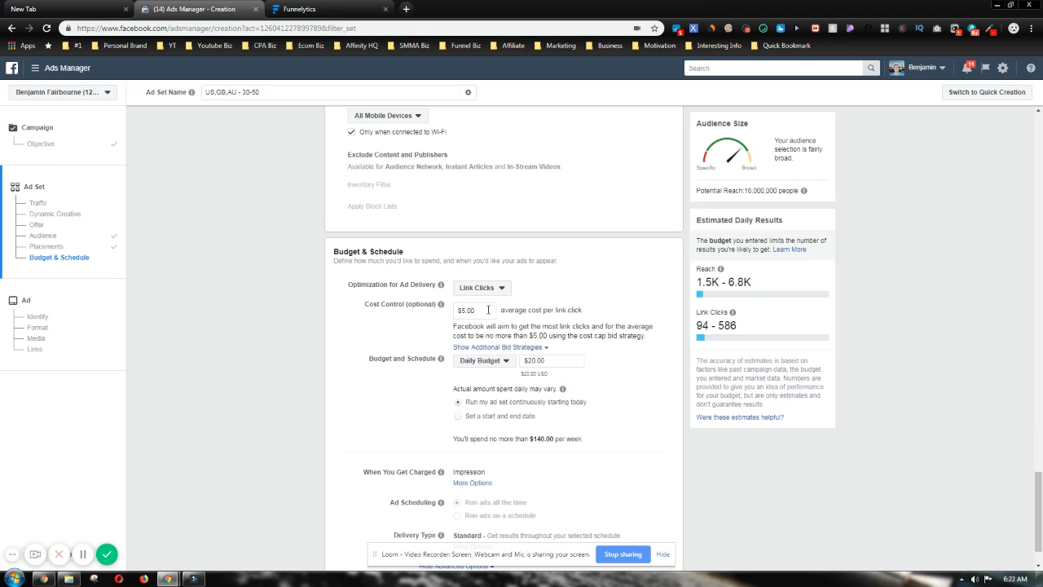
Step: Clear the cost control amount and choose to run the ad set with a start and end date
{"action": "left_click_drag", "start_coordinate": [486, 310], "coordinate": [459, 310]}
{"action": "key", "text": "BackSpace"}
{"action": "left_click", "coordinate": [458, 426]}
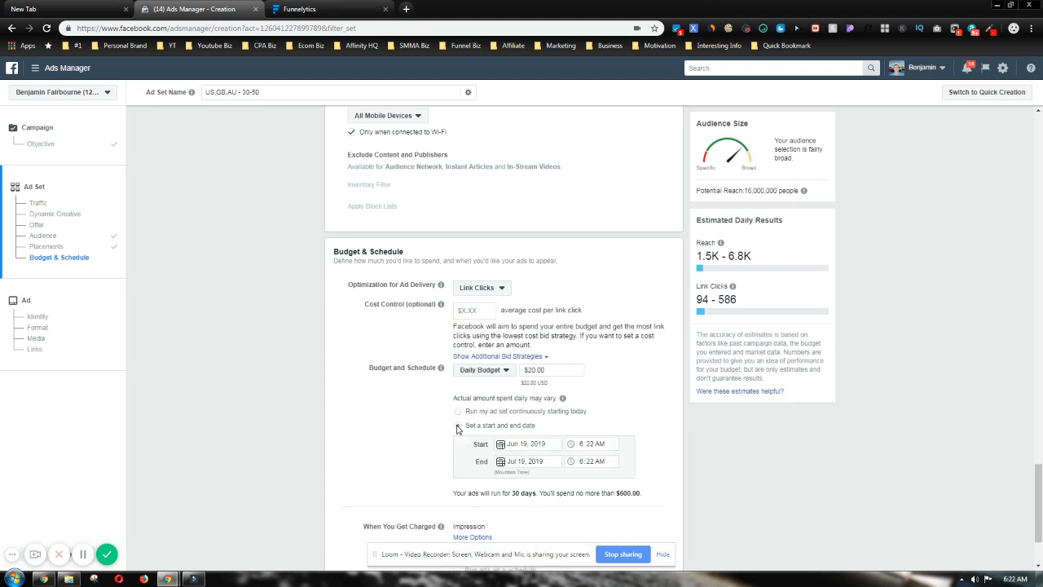
Step: Set the ad set's start time on Jun 19, 2019 to 12:00 AM
{"action": "left_click", "coordinate": [585, 444]}
{"action": "left_click", "coordinate": [572, 449]}
{"action": "left_click", "coordinate": [596, 447]}
{"action": "left_click", "coordinate": [591, 448]}
{"action": "left_click", "coordinate": [582, 447]}
{"action": "key", "text": "Up"}
{"action": "key", "text": "Down"}
{"action": "key", "text": "Up"}
{"action": "left_click", "coordinate": [599, 448]}
{"action": "key", "text": "Up"}
{"action": "left_click", "coordinate": [582, 447]}
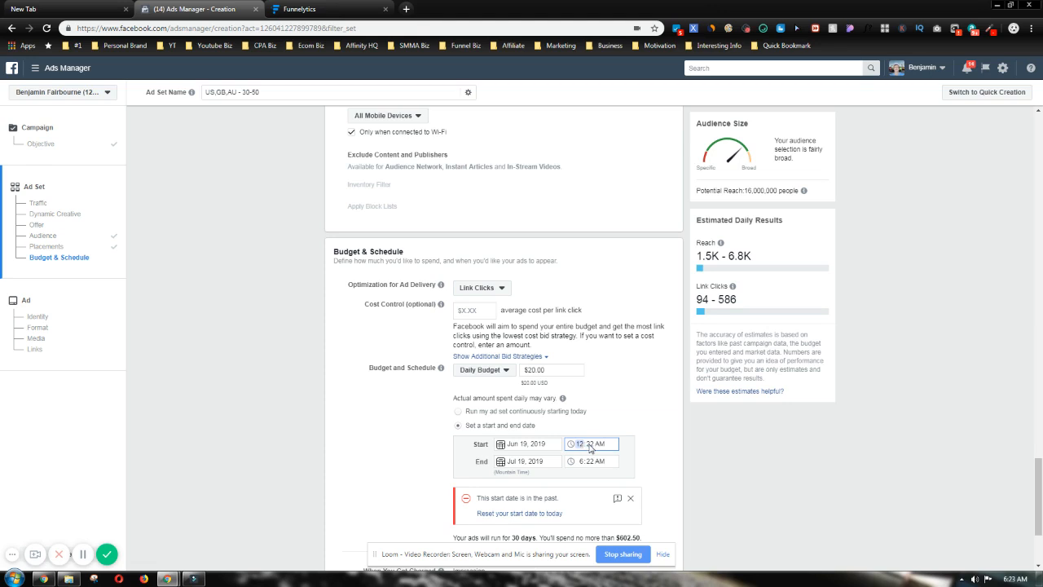
{"action": "type", "text": "00"}
{"action": "key", "text": "Down"}
Step: Change when the ad set gets charged to Link Click (CPC)
{"action": "scroll", "coordinate": [433, 394], "scroll_direction": "down", "scroll_amount": 2}
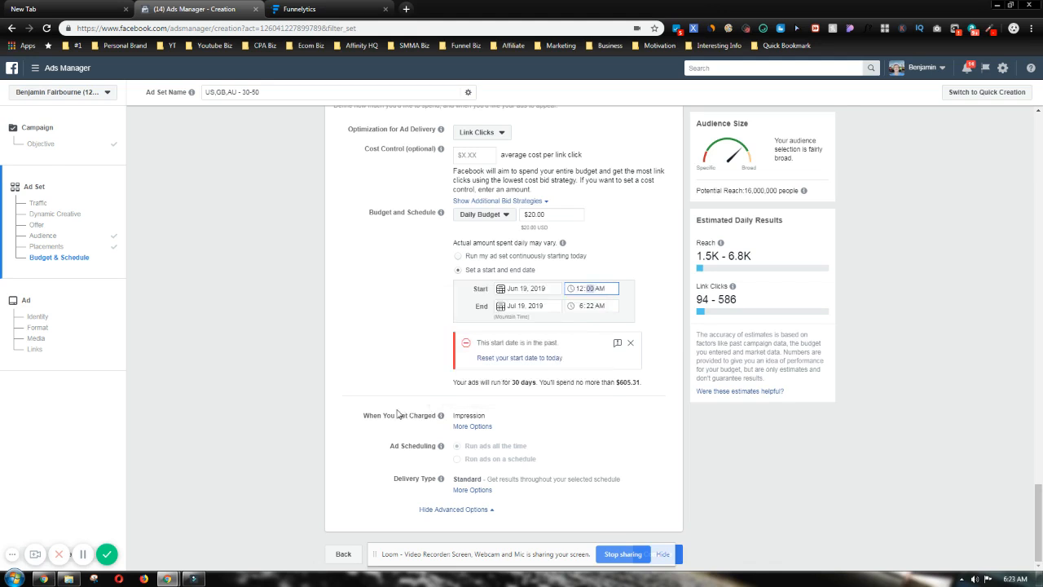
{"action": "left_click", "coordinate": [475, 427]}
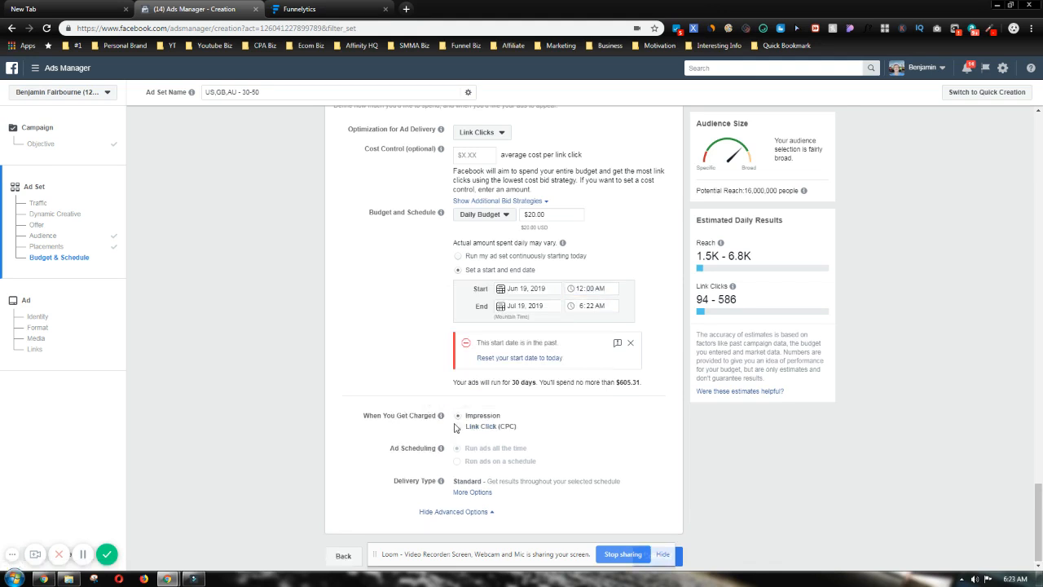
{"action": "left_click", "coordinate": [458, 427]}
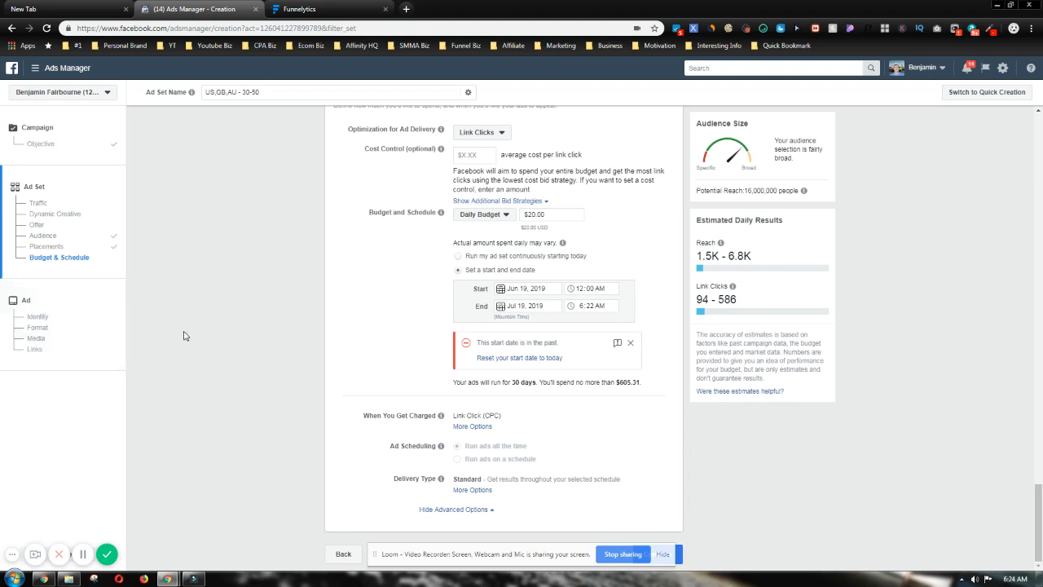
{"action": "scroll", "coordinate": [221, 354], "scroll_direction": "up", "scroll_amount": 10}
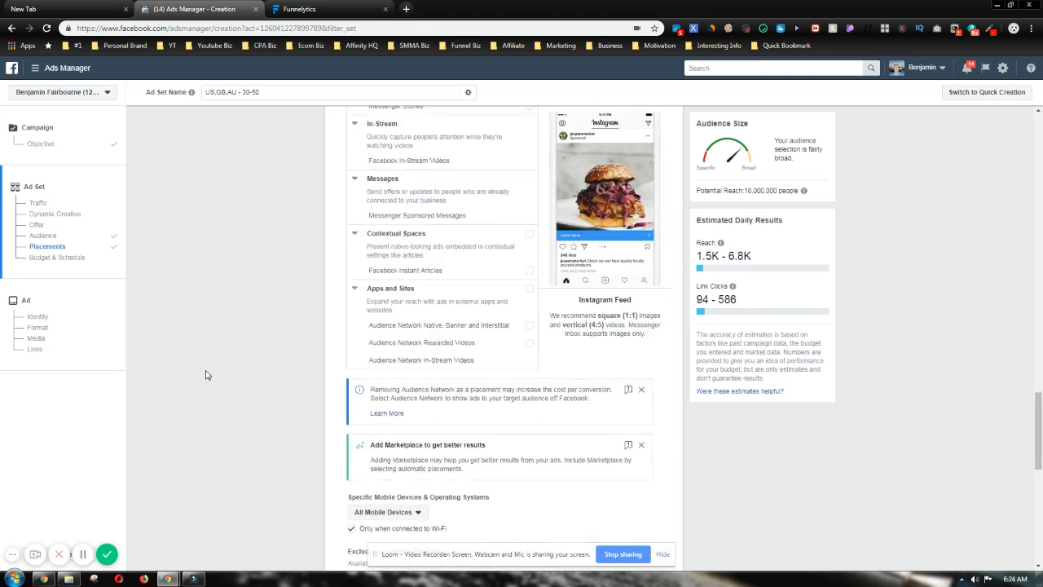
{"action": "scroll", "coordinate": [186, 359], "scroll_direction": "up", "scroll_amount": 8}
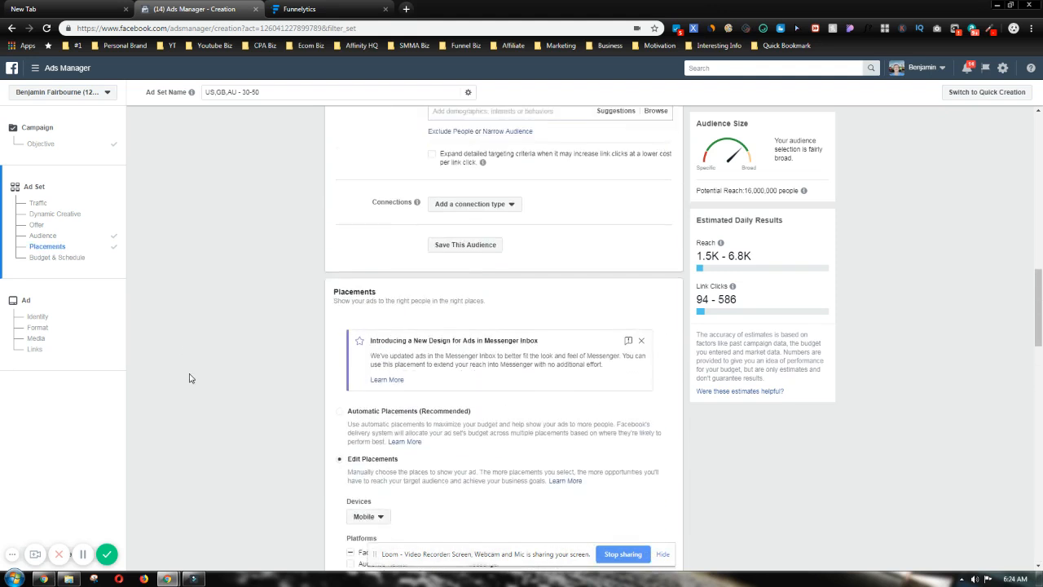
{"action": "scroll", "coordinate": [196, 380], "scroll_direction": "up", "scroll_amount": 2}
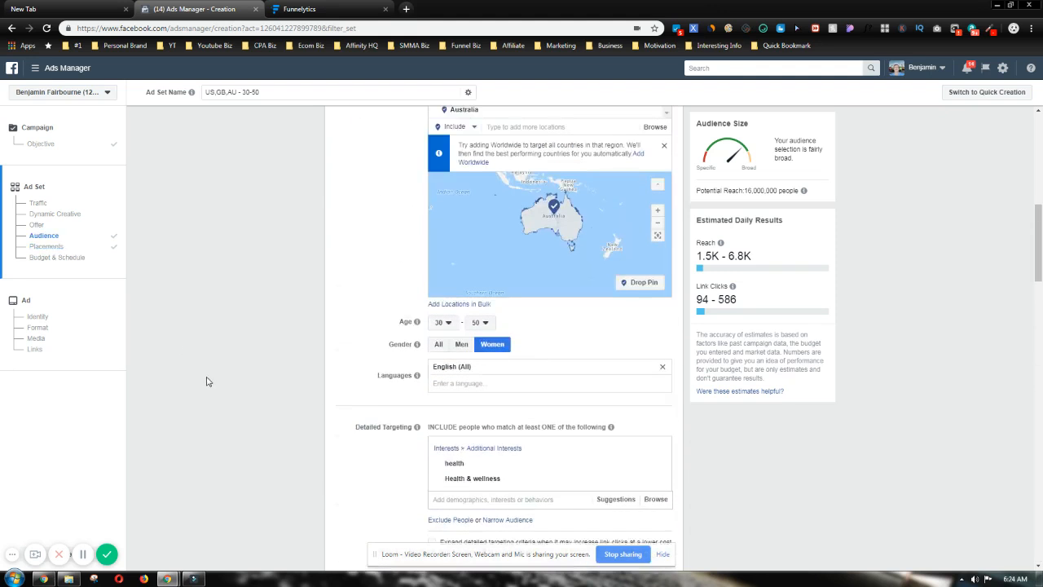
{"action": "scroll", "coordinate": [208, 379], "scroll_direction": "up", "scroll_amount": 8}
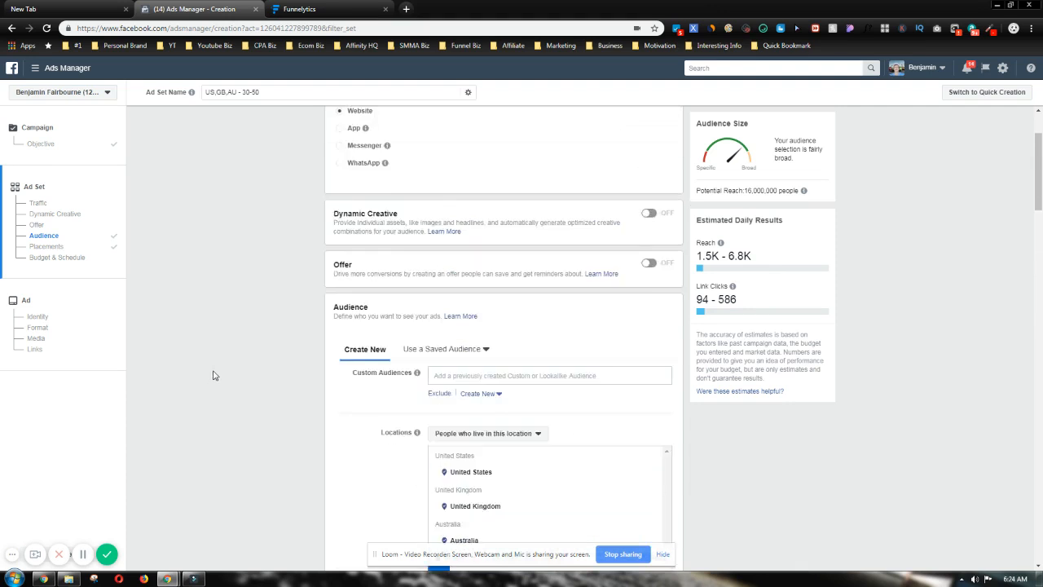
{"action": "scroll", "coordinate": [216, 371], "scroll_direction": "up", "scroll_amount": 2}
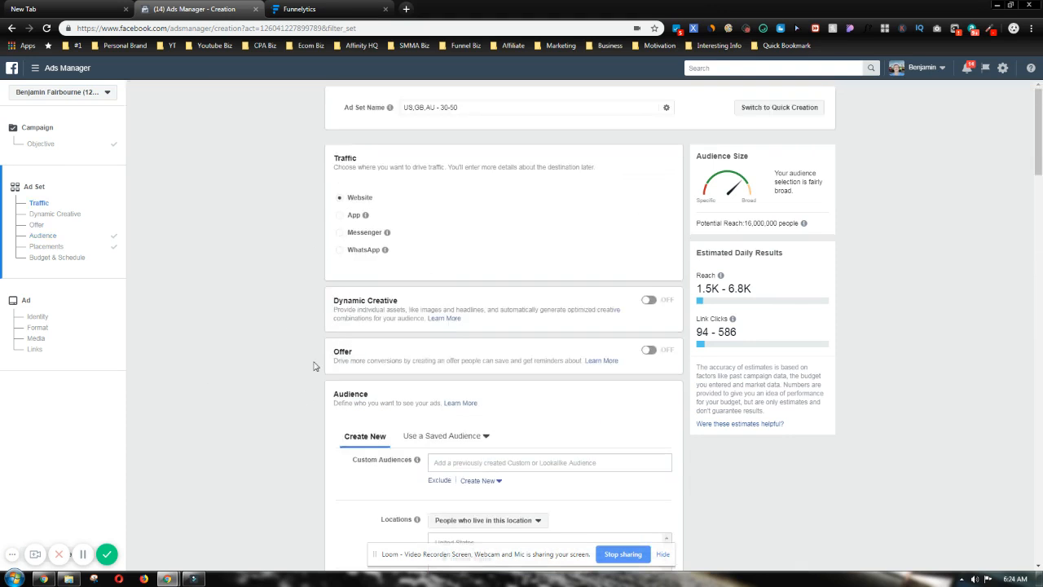
Step: Switch to Funnelytics and add a Facebook traffic source to the canvas with an Instagram source below it
{"action": "left_click", "coordinate": [334, 7]}
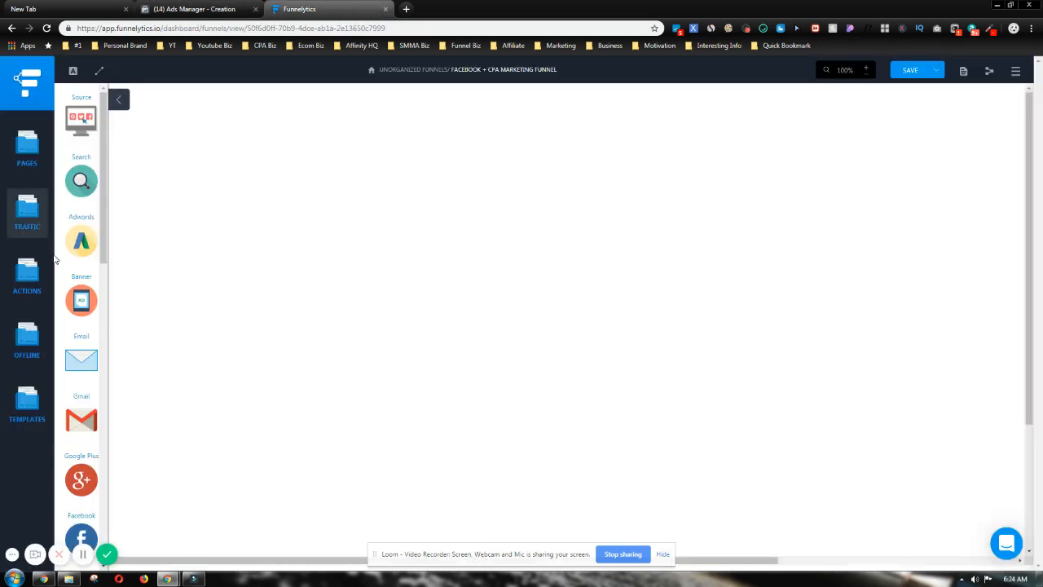
{"action": "scroll", "coordinate": [82, 245], "scroll_direction": "down", "scroll_amount": 3}
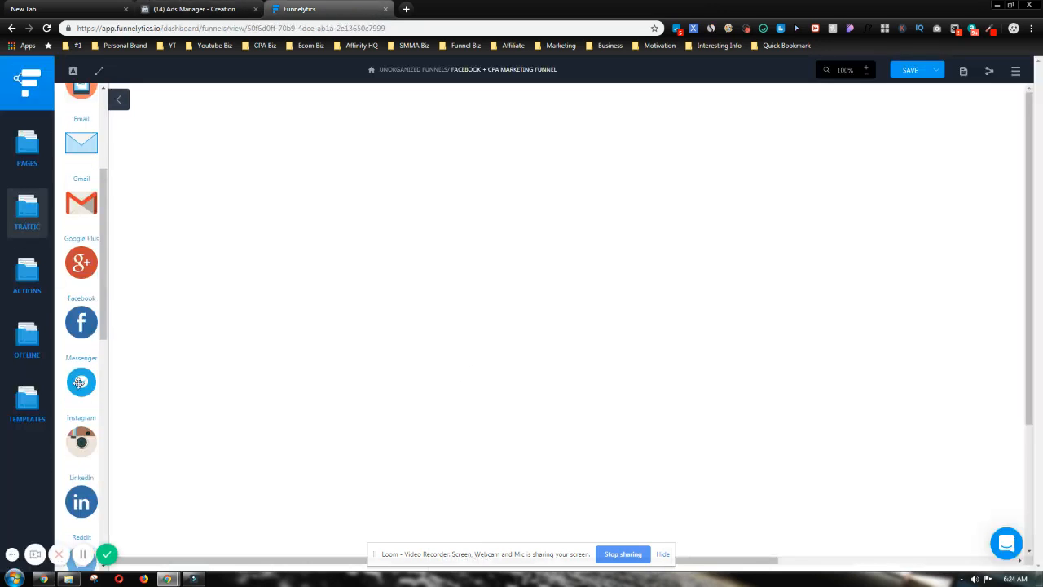
{"action": "left_click_drag", "start_coordinate": [82, 322], "coordinate": [204, 140]}
{"action": "left_click_drag", "start_coordinate": [82, 438], "coordinate": [200, 214]}
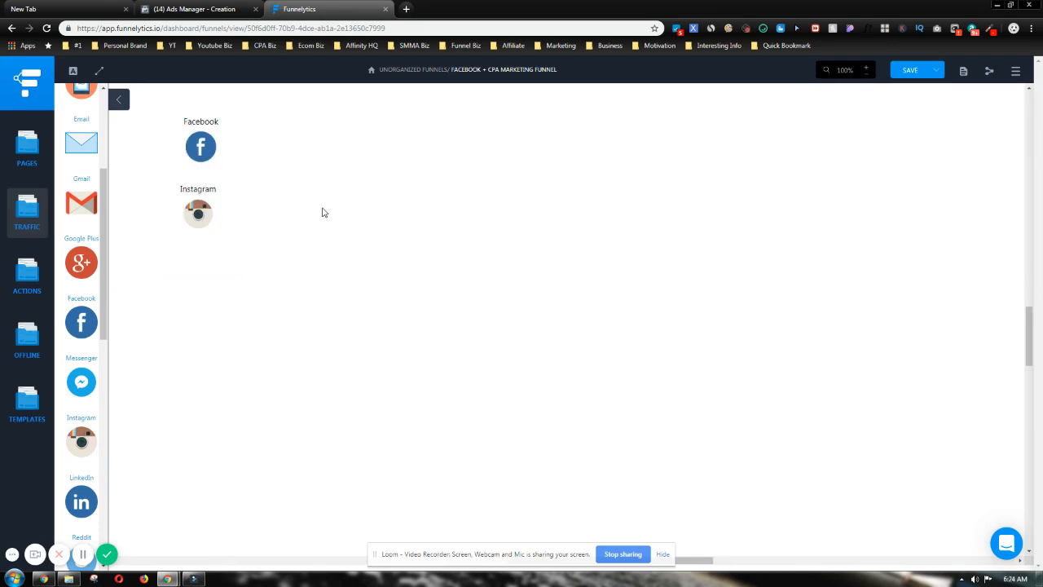
Step: Switch to Ads Manager and examine the Optimization for Ad Delivery options, keeping Link Clicks
{"action": "left_click", "coordinate": [194, 9]}
{"action": "scroll", "coordinate": [274, 384], "scroll_direction": "down", "scroll_amount": 10}
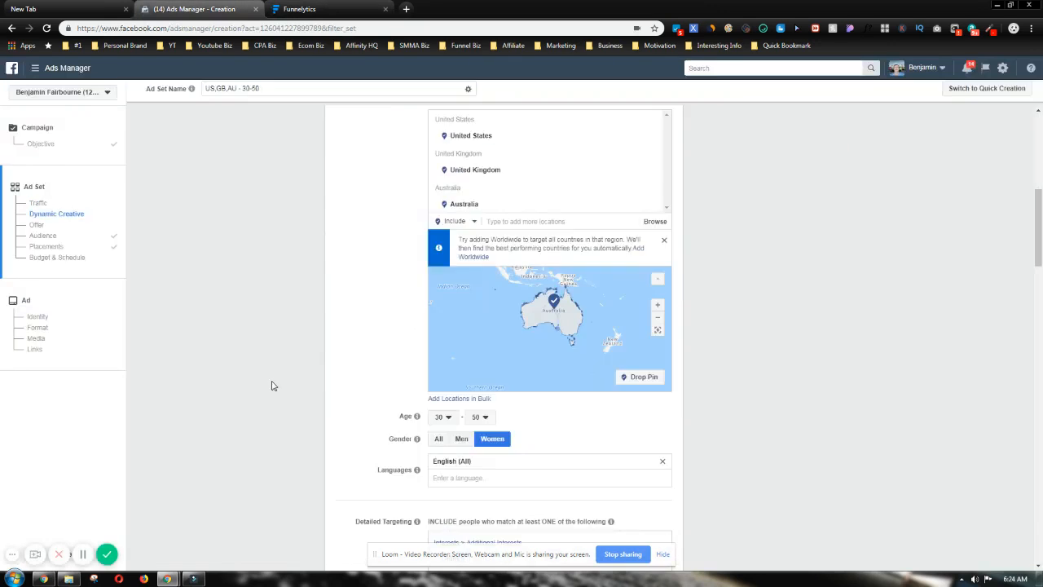
{"action": "scroll", "coordinate": [274, 380], "scroll_direction": "down", "scroll_amount": 8}
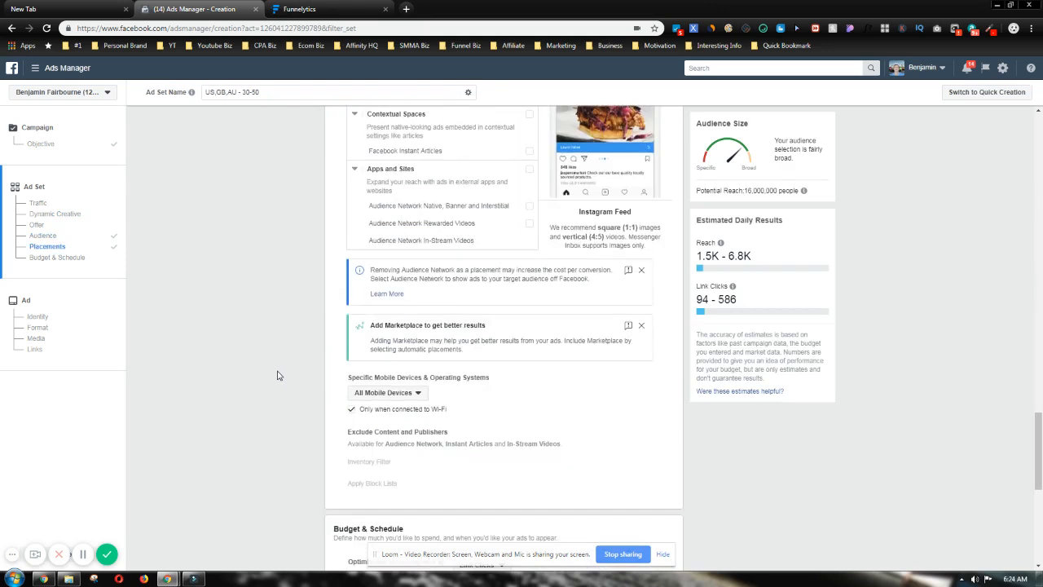
{"action": "scroll", "coordinate": [281, 373], "scroll_direction": "down", "scroll_amount": 4}
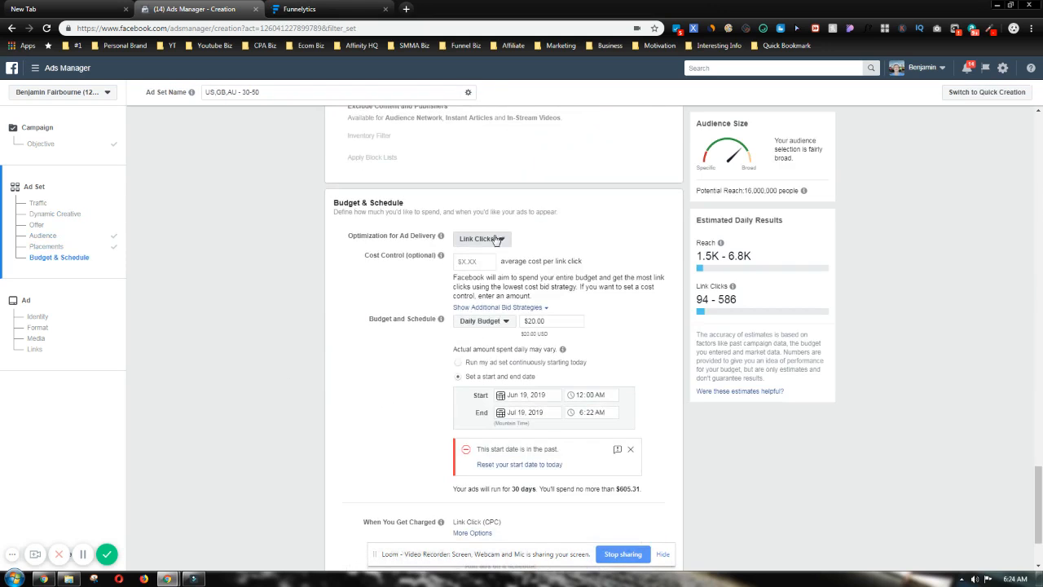
{"action": "left_click", "coordinate": [496, 238]}
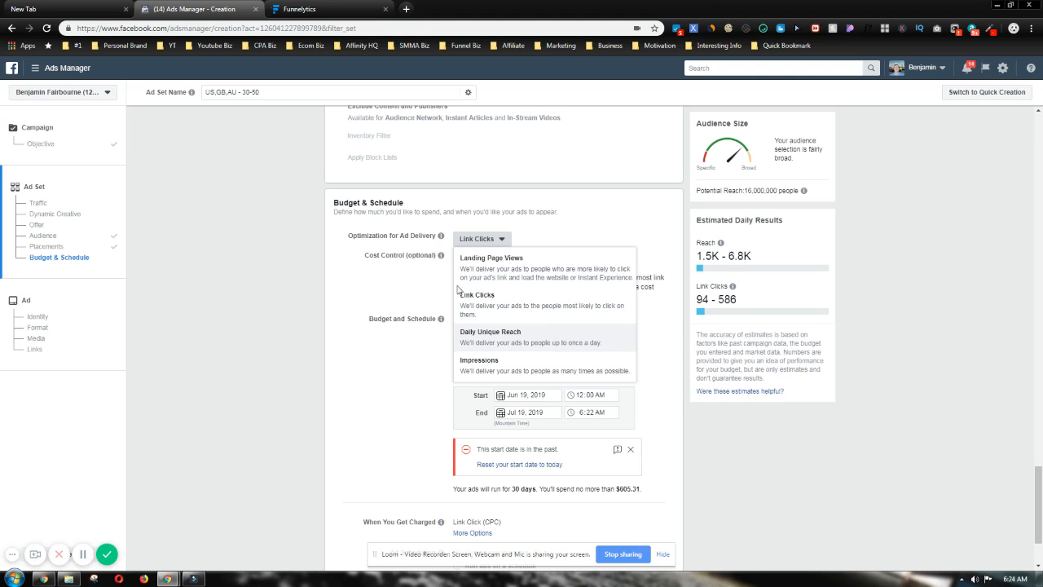
{"action": "left_click", "coordinate": [500, 240]}
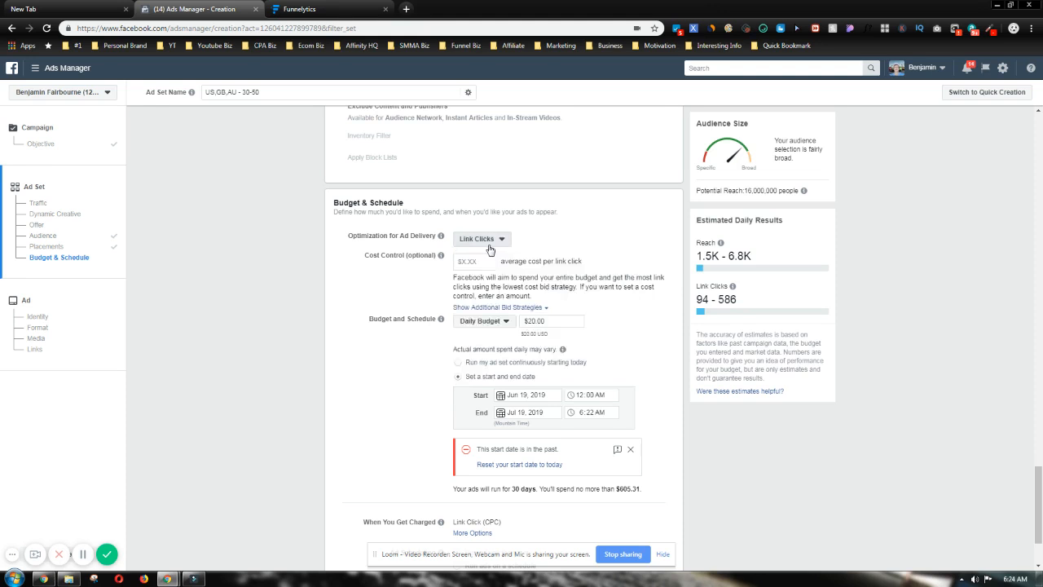
Step: Review the ad set's feed, stories and other placements, and its budget and schedule settings
{"action": "scroll", "coordinate": [251, 482], "scroll_direction": "up", "scroll_amount": 5}
{"action": "scroll", "coordinate": [251, 482], "scroll_direction": "up", "scroll_amount": 2}
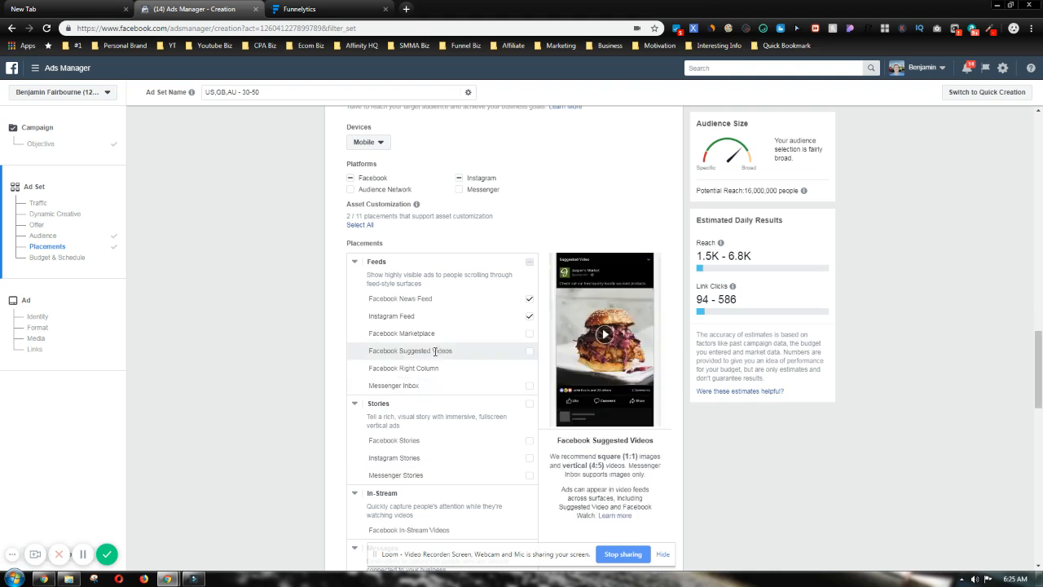
{"action": "scroll", "coordinate": [414, 385], "scroll_direction": "down", "scroll_amount": 1}
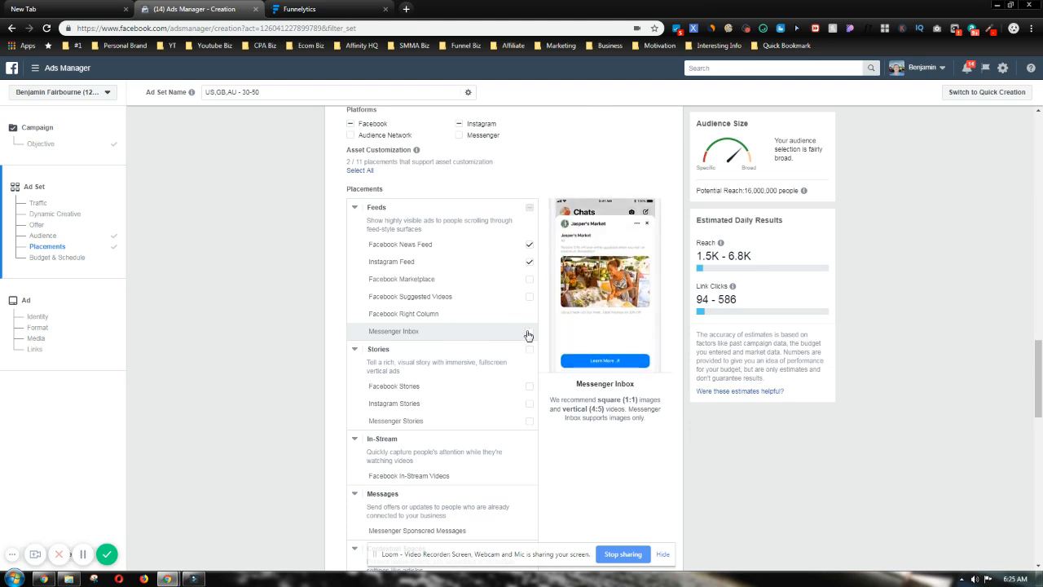
{"action": "scroll", "coordinate": [230, 331], "scroll_direction": "up", "scroll_amount": 5}
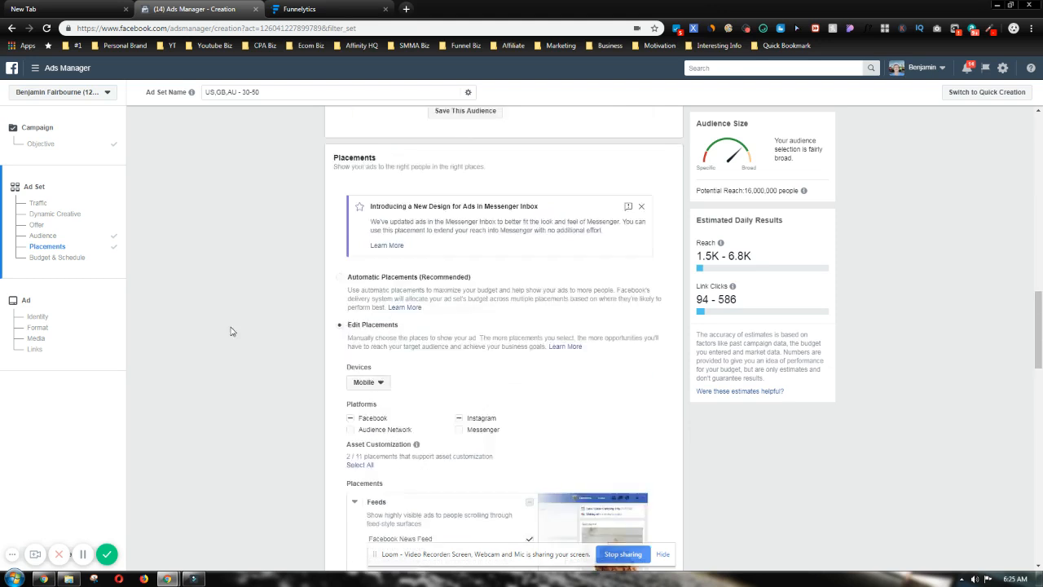
{"action": "scroll", "coordinate": [312, 334], "scroll_direction": "down", "scroll_amount": 5}
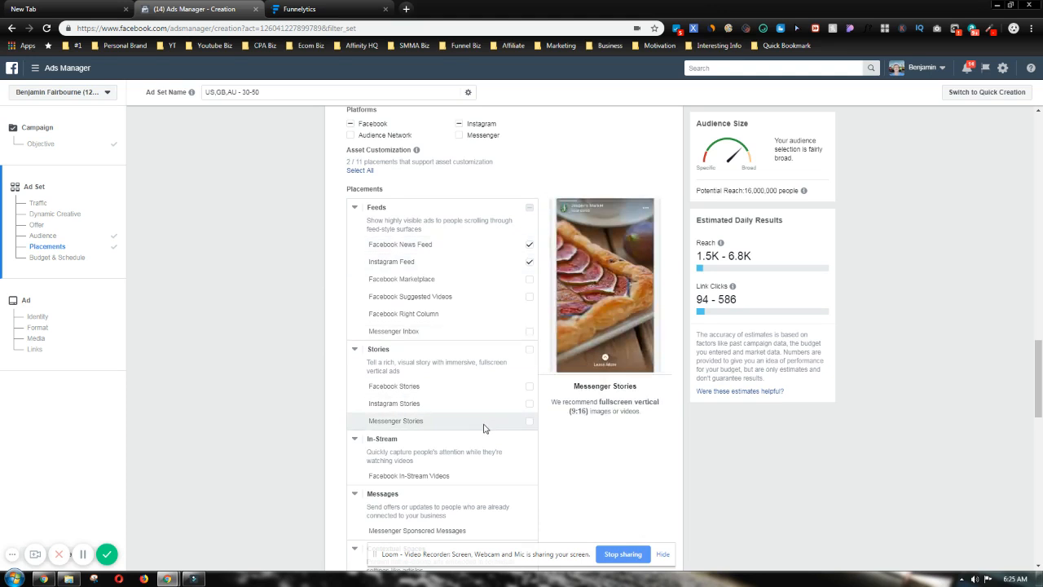
{"action": "scroll", "coordinate": [562, 404], "scroll_direction": "down", "scroll_amount": 3}
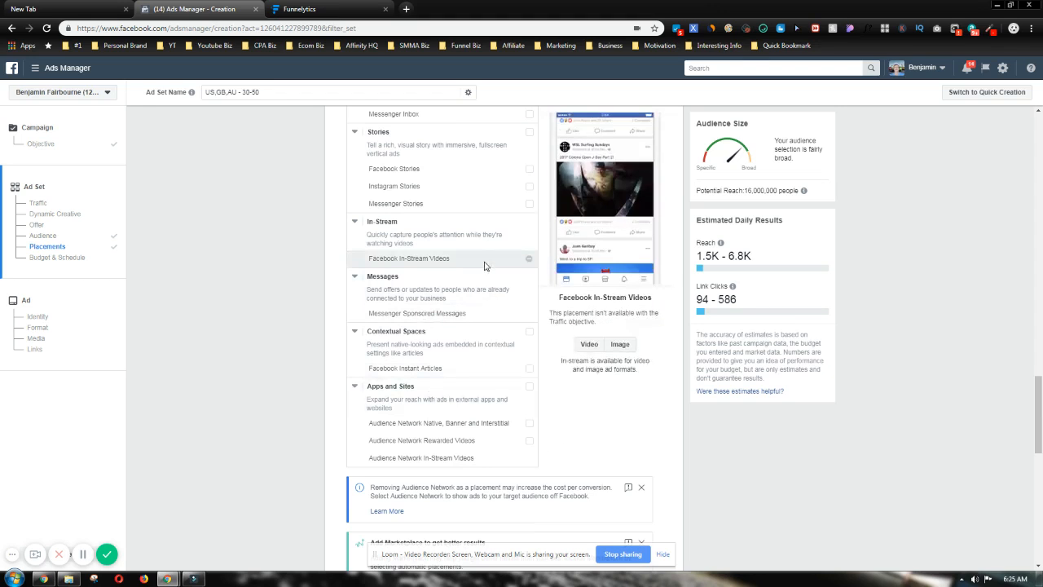
{"action": "scroll", "coordinate": [131, 392], "scroll_direction": "up", "scroll_amount": 2}
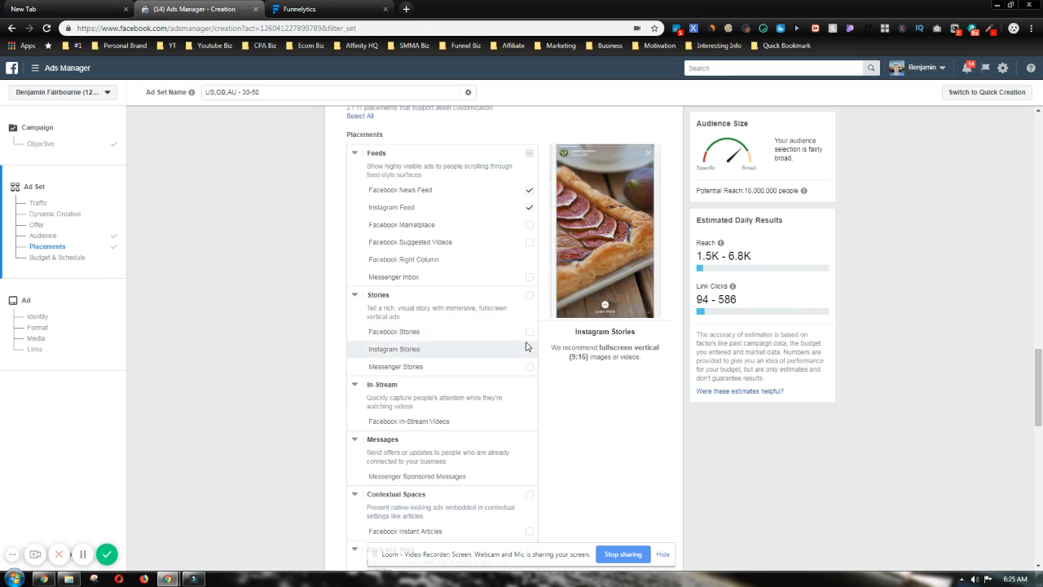
{"action": "scroll", "coordinate": [695, 450], "scroll_direction": "down", "scroll_amount": 5}
{"action": "scroll", "coordinate": [698, 453], "scroll_direction": "down", "scroll_amount": 5}
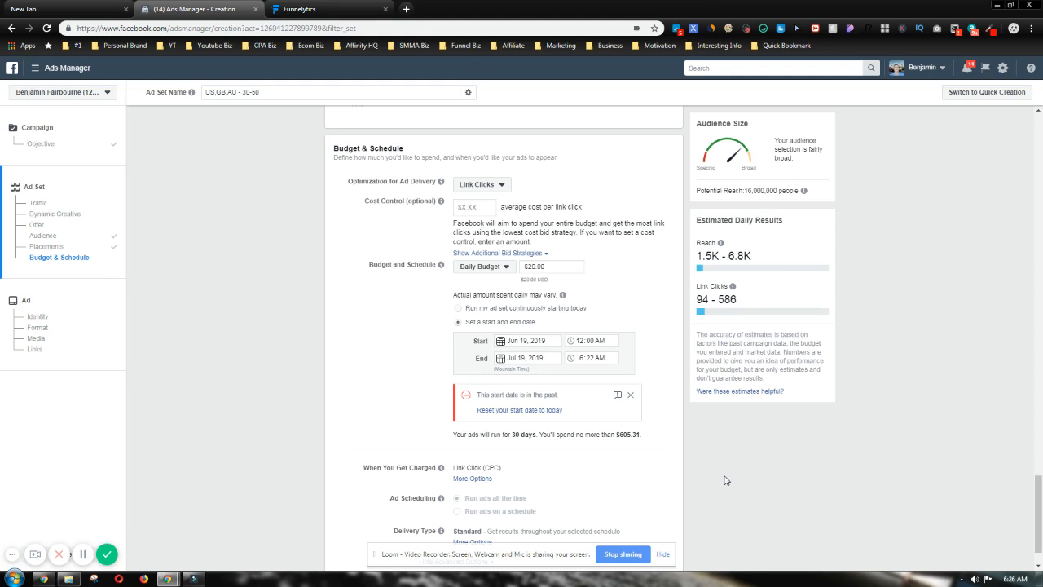
{"action": "scroll", "coordinate": [737, 487], "scroll_direction": "down", "scroll_amount": 1}
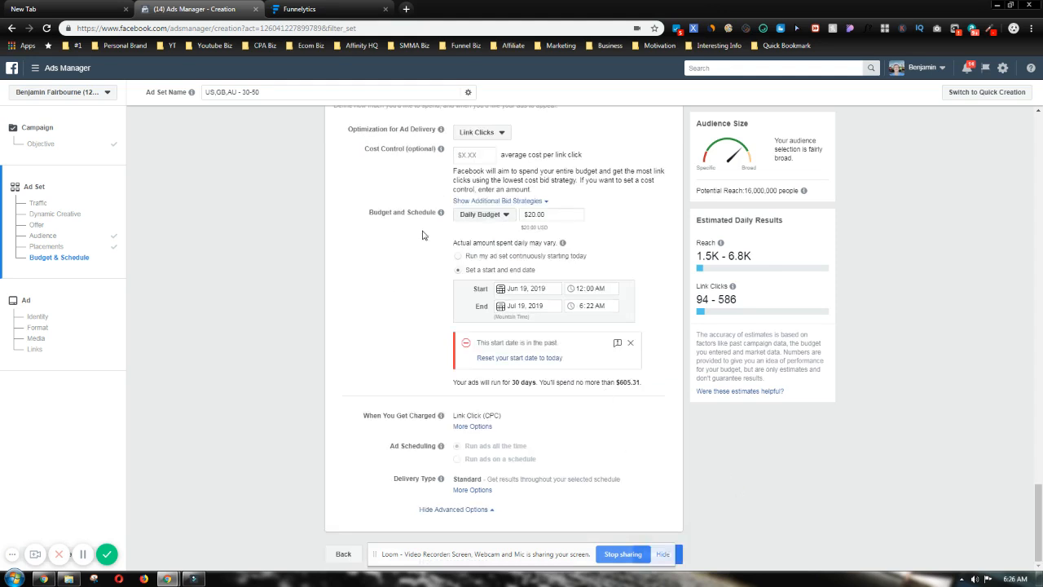
Step: Switch to Funnelytics, align the Instagram source under Facebook, and add an Opt In page beside the traffic sources
{"action": "left_click", "coordinate": [295, 9]}
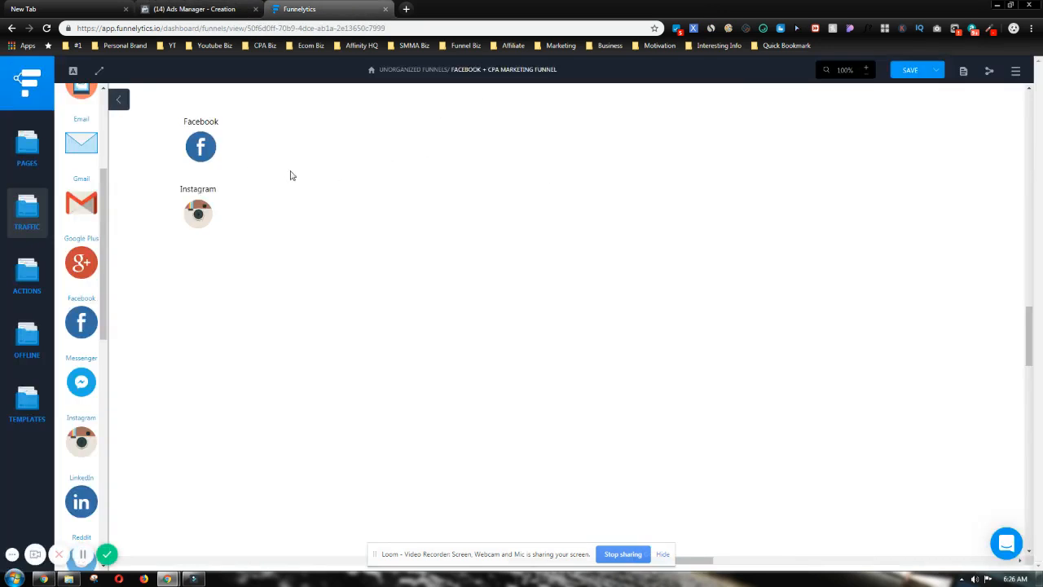
{"action": "left_click", "coordinate": [185, 208]}
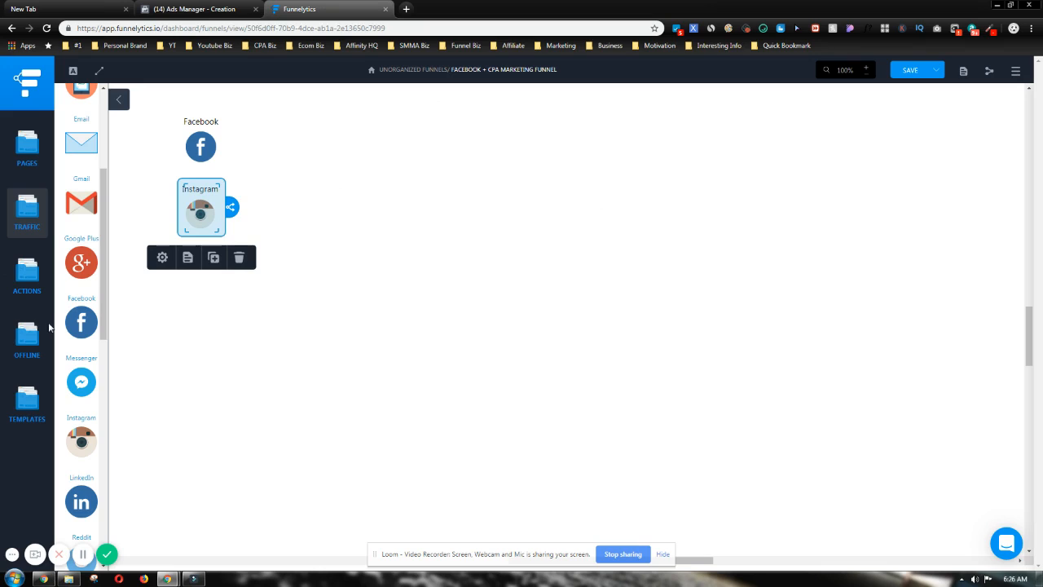
{"action": "left_click", "coordinate": [27, 155]}
{"action": "left_click", "coordinate": [184, 414]}
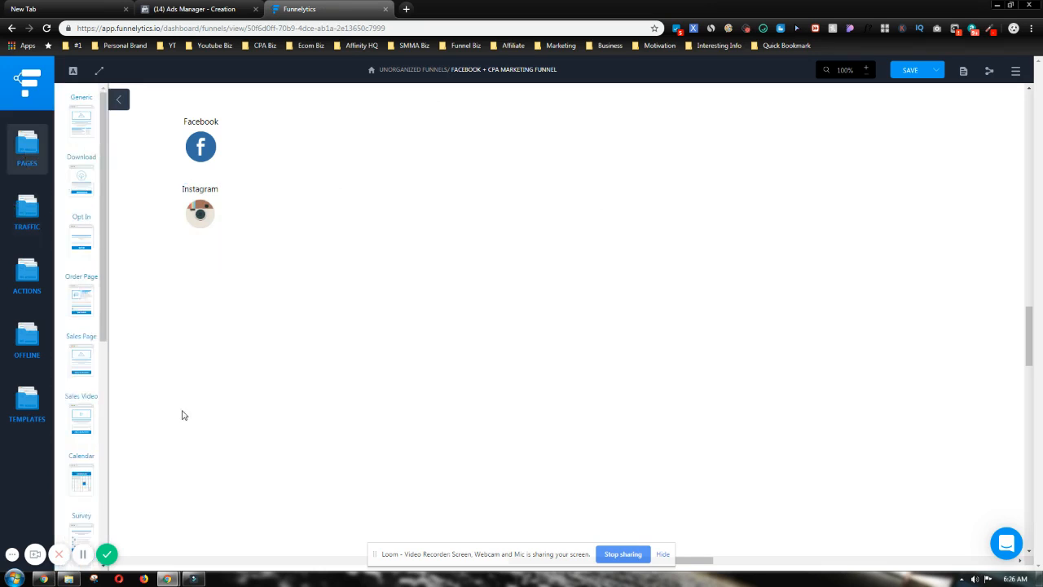
{"action": "left_click_drag", "start_coordinate": [78, 243], "coordinate": [371, 167]}
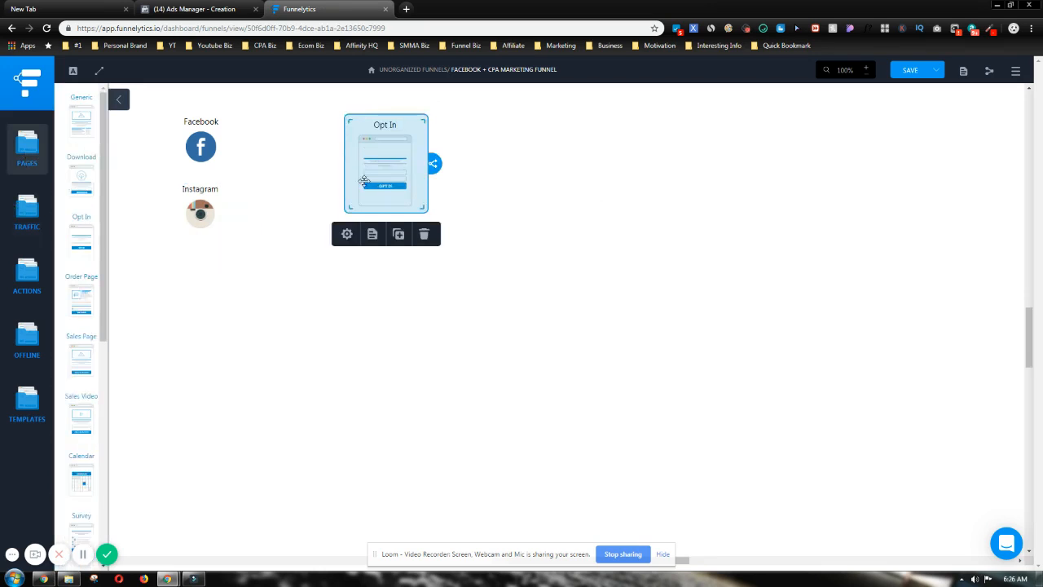
Step: Label the Opt In page "Free Stuff Value Stacked"
{"action": "left_click", "coordinate": [347, 235]}
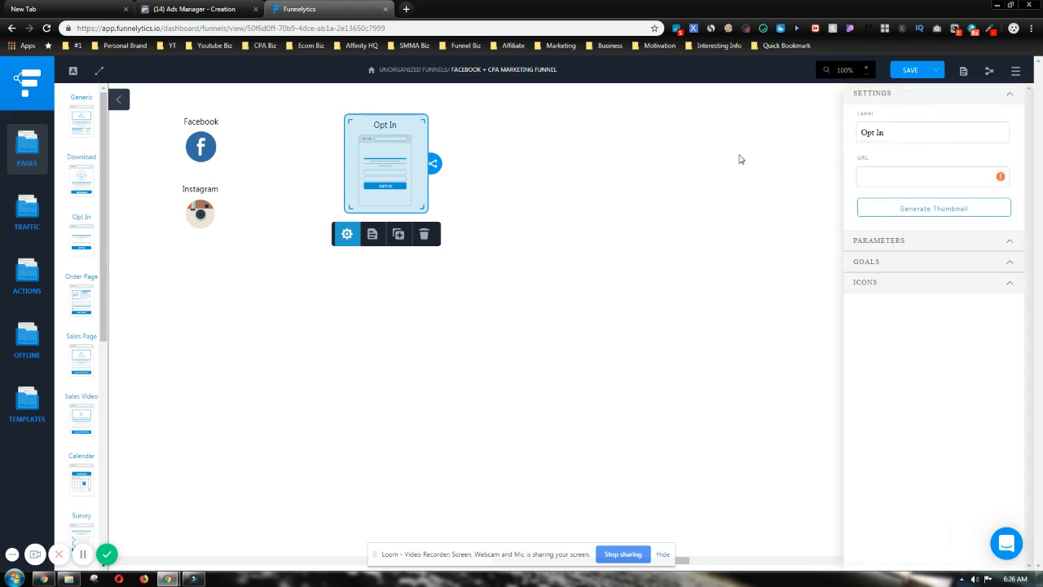
{"action": "triple_click", "coordinate": [880, 131]}
{"action": "type", "text": "F"}
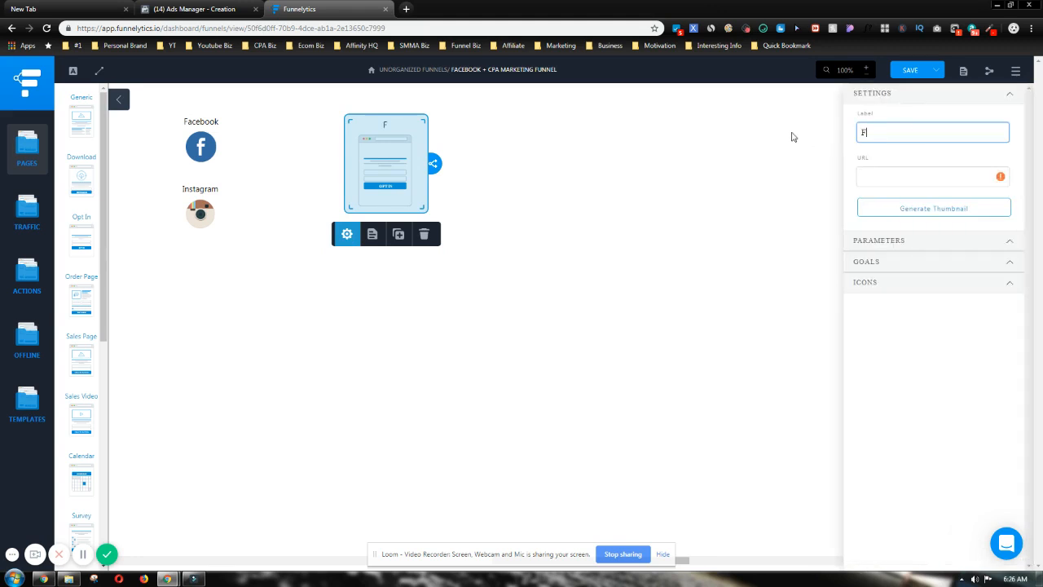
{"action": "type", "text": "ree"}
{"action": "type", "text": "Stuff Value Stack"}
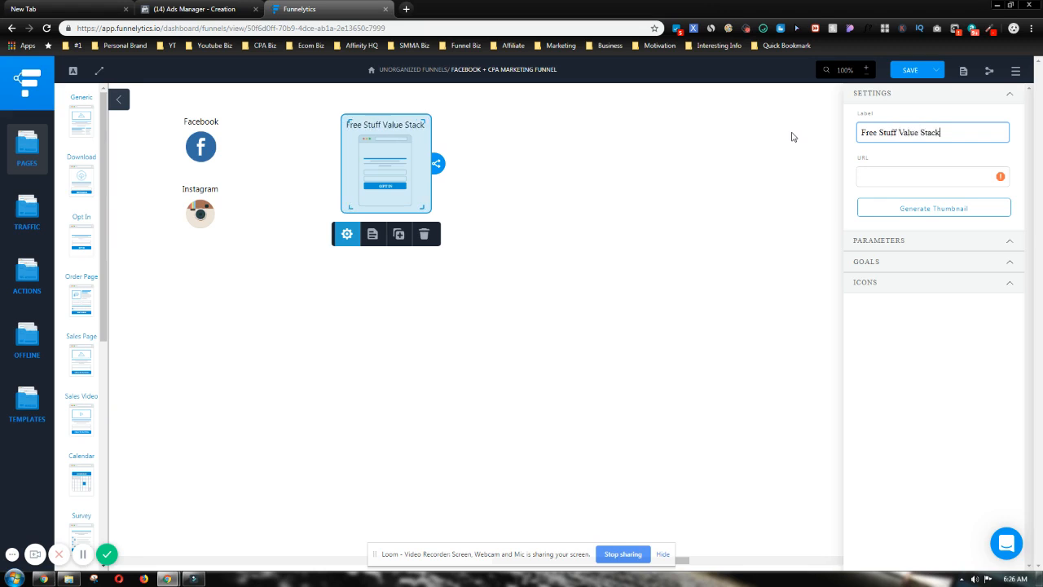
{"action": "type", "text": "ed"}
{"action": "left_click", "coordinate": [701, 242]}
Step: Connect the Facebook and Instagram sources to the Free Stuff Value Stacked page with arrows, and move the page closer to them
{"action": "left_click", "coordinate": [404, 193]}
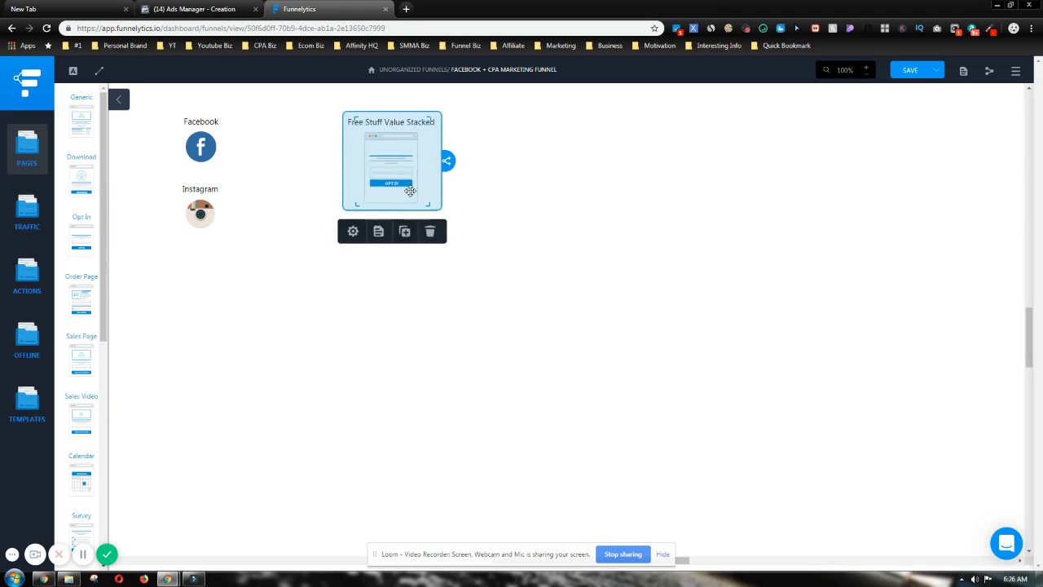
{"action": "left_click", "coordinate": [218, 145]}
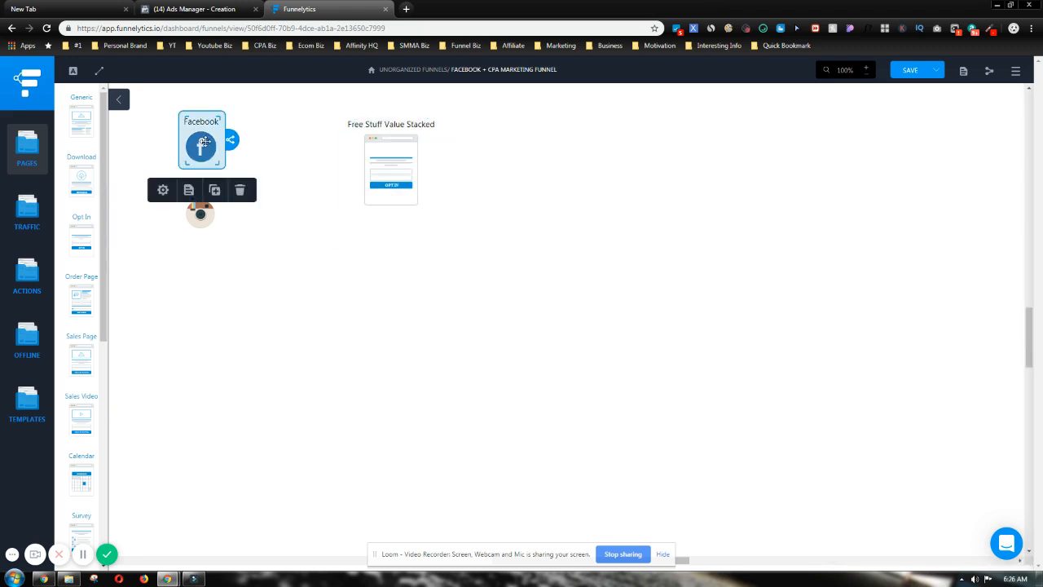
{"action": "left_click_drag", "start_coordinate": [229, 140], "coordinate": [359, 150]}
{"action": "left_click", "coordinate": [338, 238]}
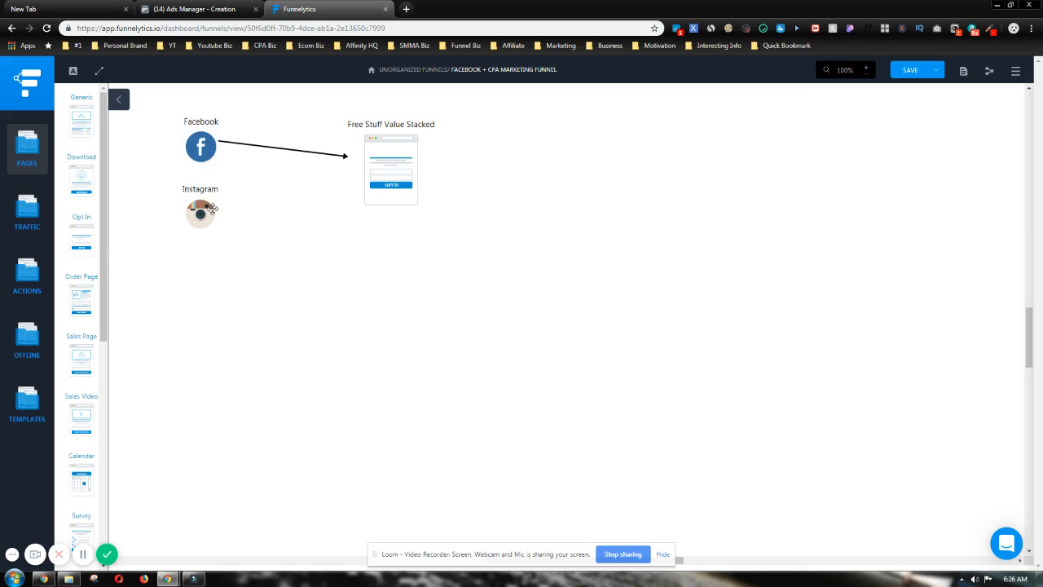
{"action": "left_click", "coordinate": [200, 209]}
{"action": "left_click_drag", "start_coordinate": [231, 206], "coordinate": [358, 181]}
{"action": "left_click", "coordinate": [401, 302]}
{"action": "left_click", "coordinate": [372, 181]}
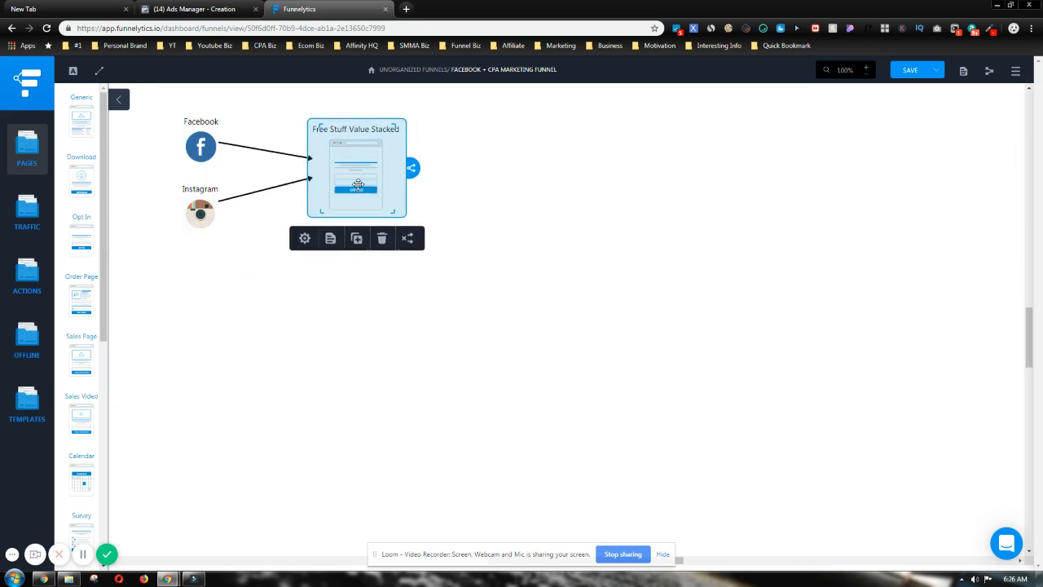
{"action": "left_click", "coordinate": [478, 197]}
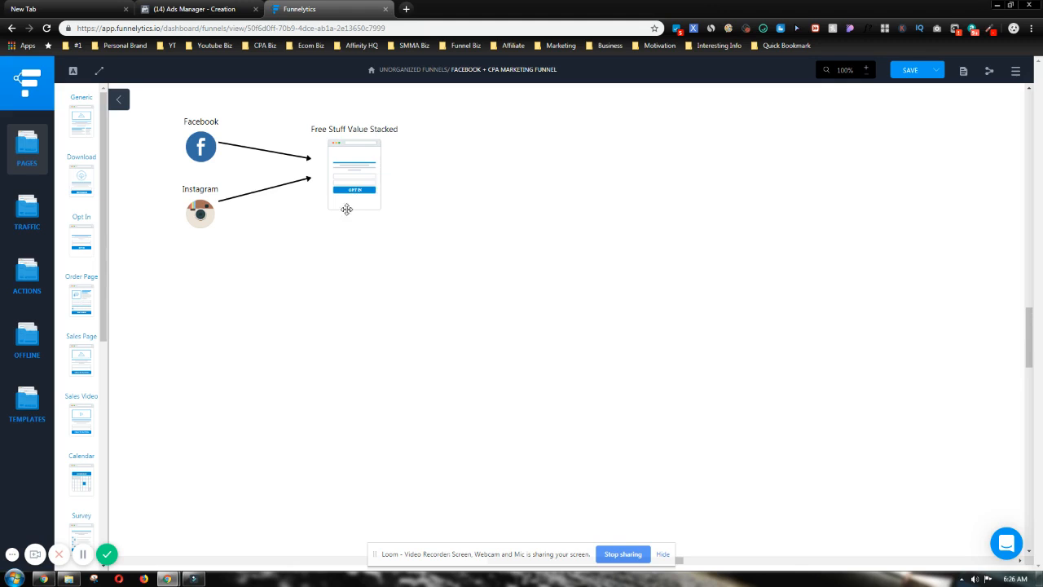
Step: Add an Email traffic element below the Free Stuff Value Stacked page and connect the page to it
{"action": "left_click", "coordinate": [30, 214]}
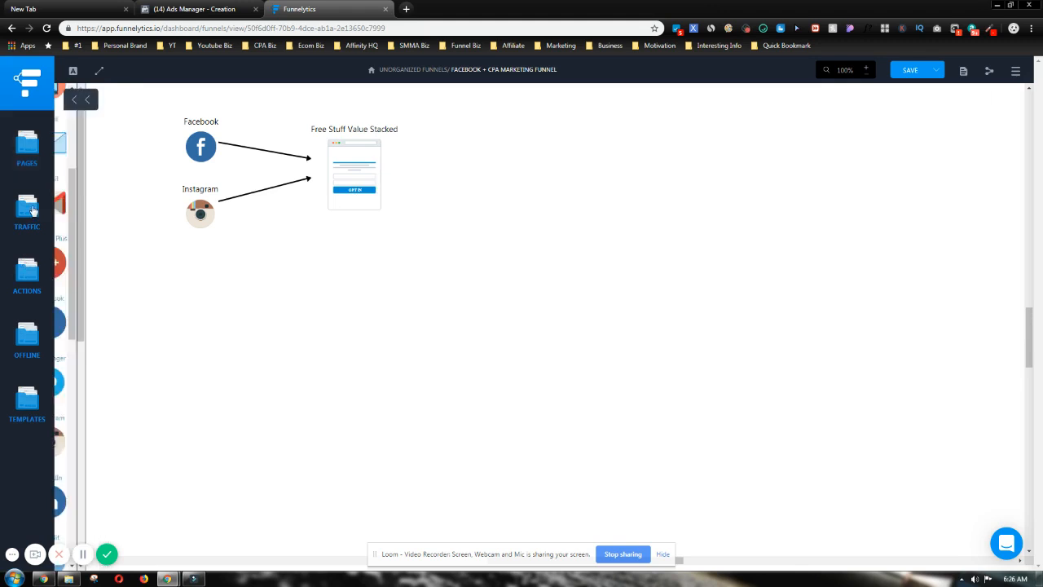
{"action": "left_click_drag", "start_coordinate": [86, 165], "coordinate": [353, 287]}
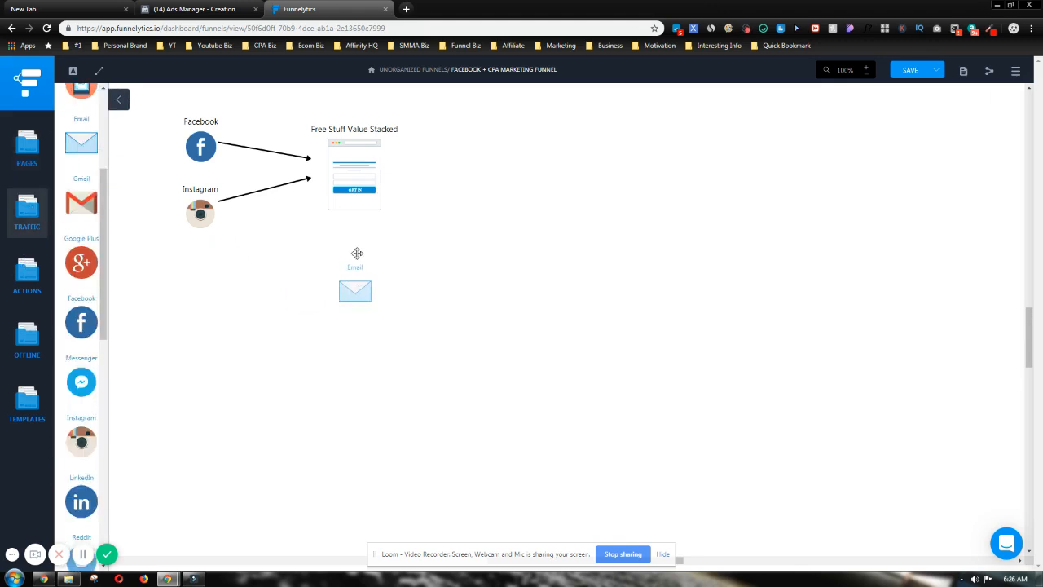
{"action": "mouse_move", "coordinate": [379, 195]}
{"action": "left_click_drag", "start_coordinate": [414, 168], "coordinate": [364, 285]}
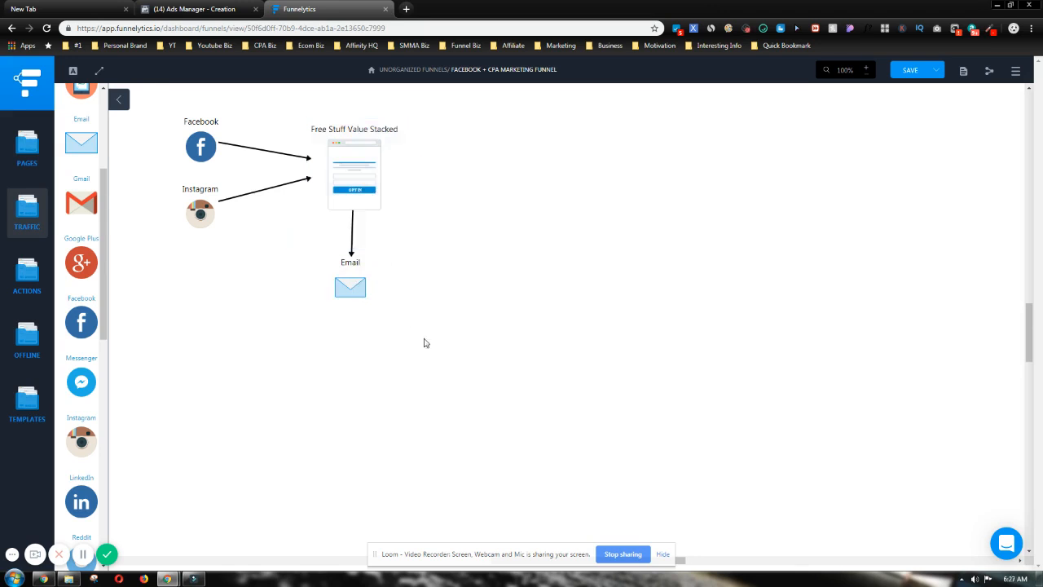
Step: Align the Email element under the page and duplicate it eleven times to form a diagonal cascade
{"action": "left_click", "coordinate": [359, 288]}
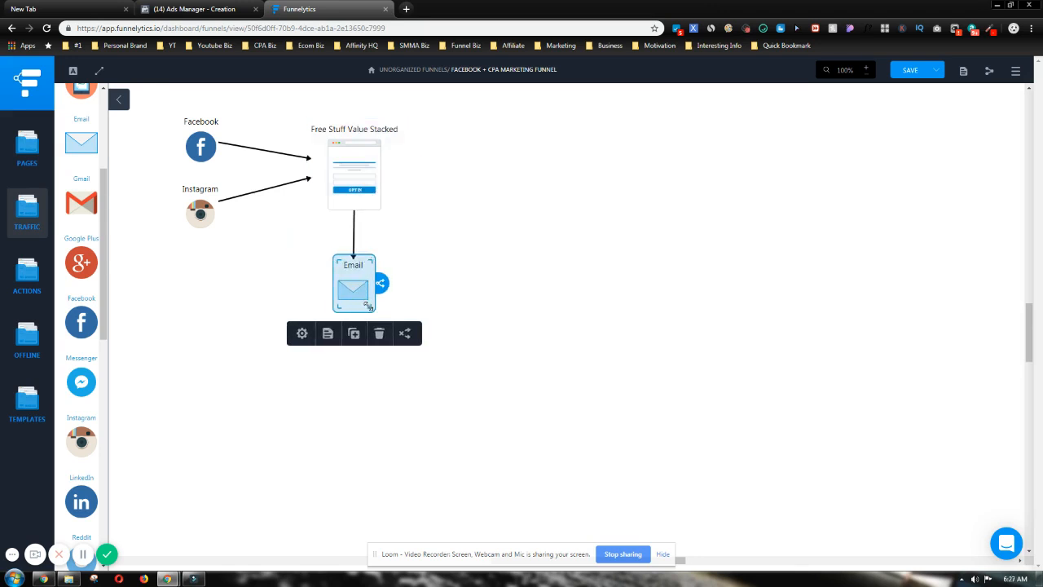
{"action": "left_click", "coordinate": [356, 333]}
{"action": "left_click", "coordinate": [383, 351]}
{"action": "left_click", "coordinate": [400, 368]}
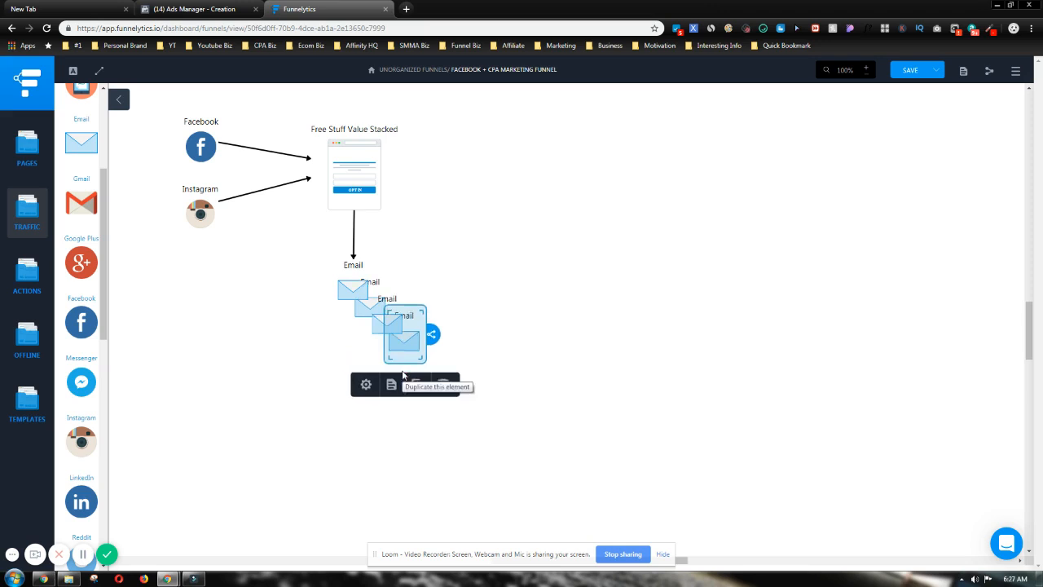
{"action": "left_click", "coordinate": [417, 385]}
{"action": "left_click", "coordinate": [438, 405]}
{"action": "left_click", "coordinate": [453, 420]}
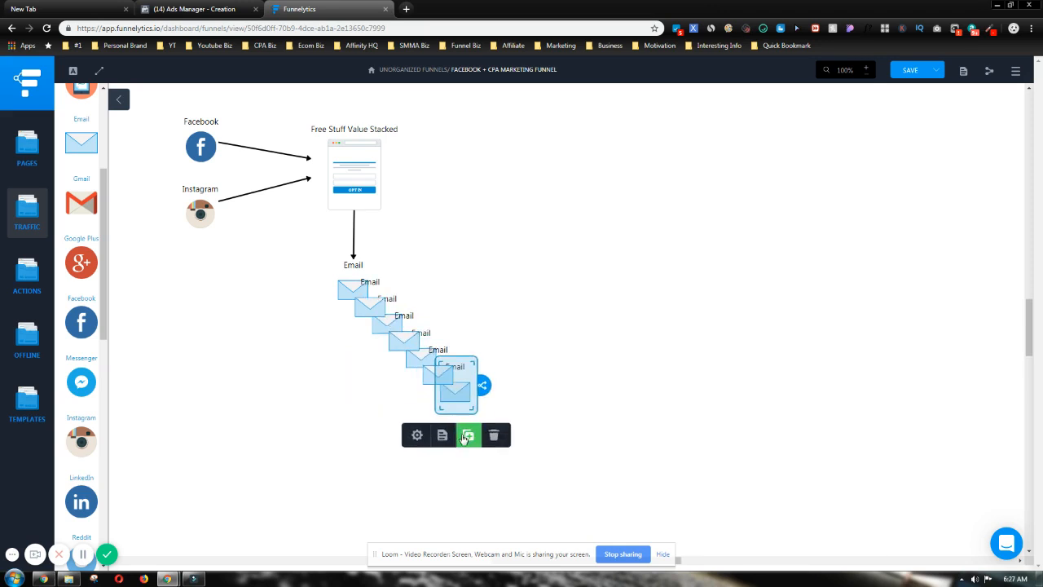
{"action": "left_click", "coordinate": [469, 437]}
{"action": "left_click", "coordinate": [484, 453]}
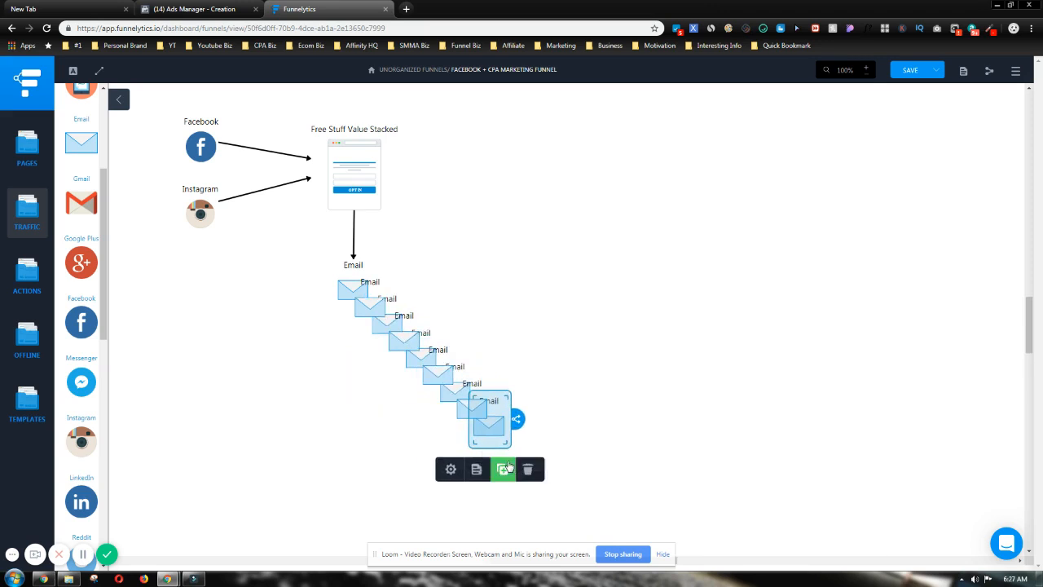
{"action": "left_click", "coordinate": [502, 471]}
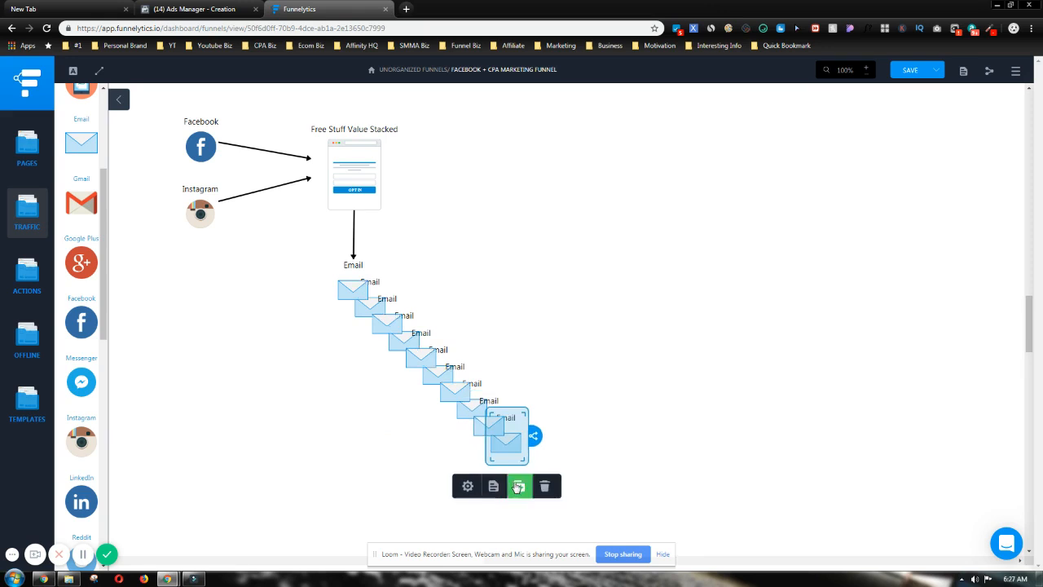
{"action": "left_click", "coordinate": [519, 487]}
{"action": "left_click", "coordinate": [539, 503]}
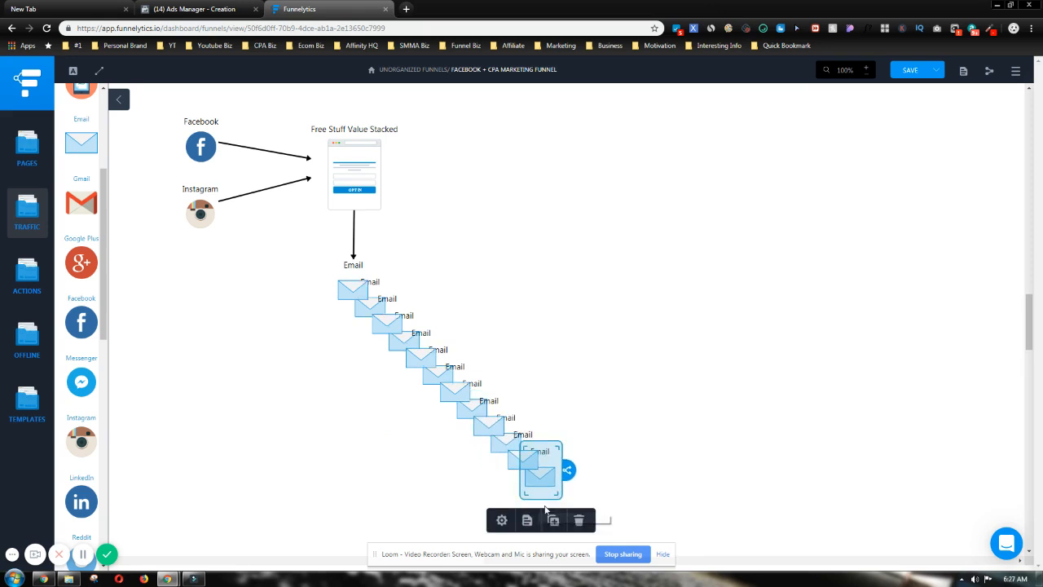
Step: Duplicate an email from the middle of the cascade and place the copy by itself, below the first email
{"action": "left_click", "coordinate": [359, 471]}
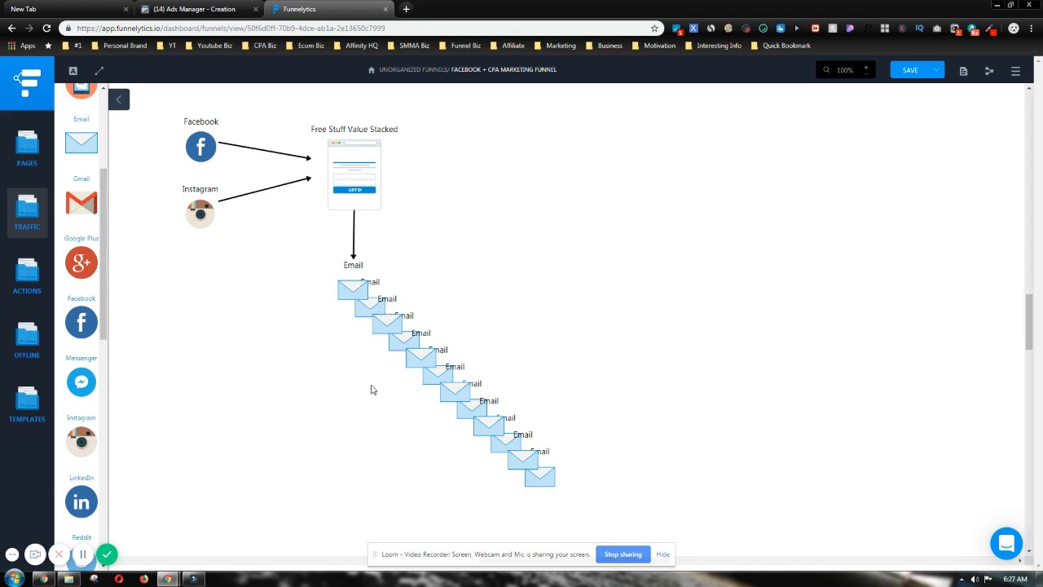
{"action": "left_click", "coordinate": [438, 359]}
{"action": "left_click", "coordinate": [451, 418]}
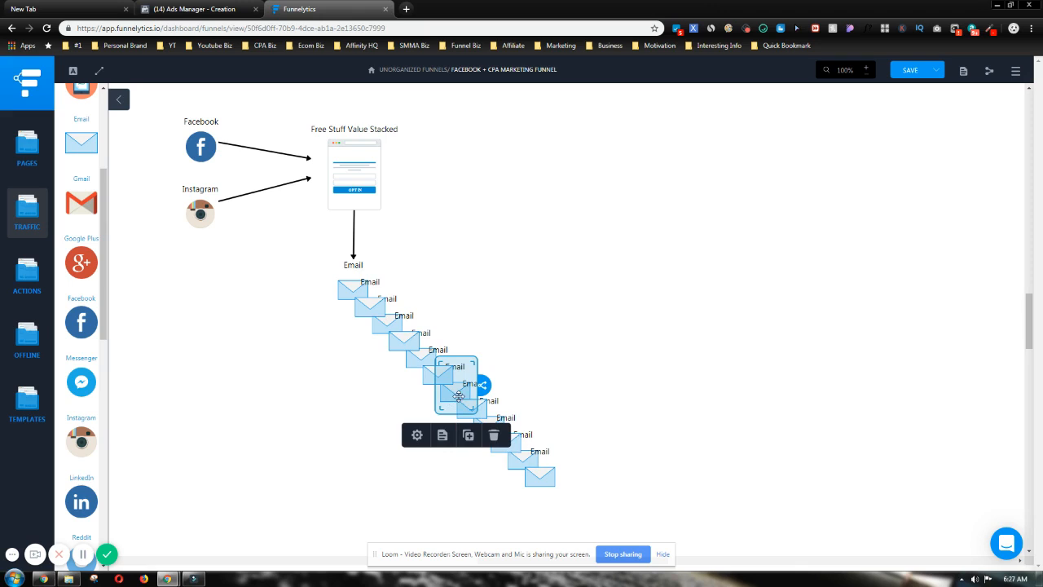
{"action": "left_click_drag", "start_coordinate": [457, 398], "coordinate": [346, 459]}
{"action": "left_click", "coordinate": [399, 440]}
{"action": "left_click", "coordinate": [385, 447]}
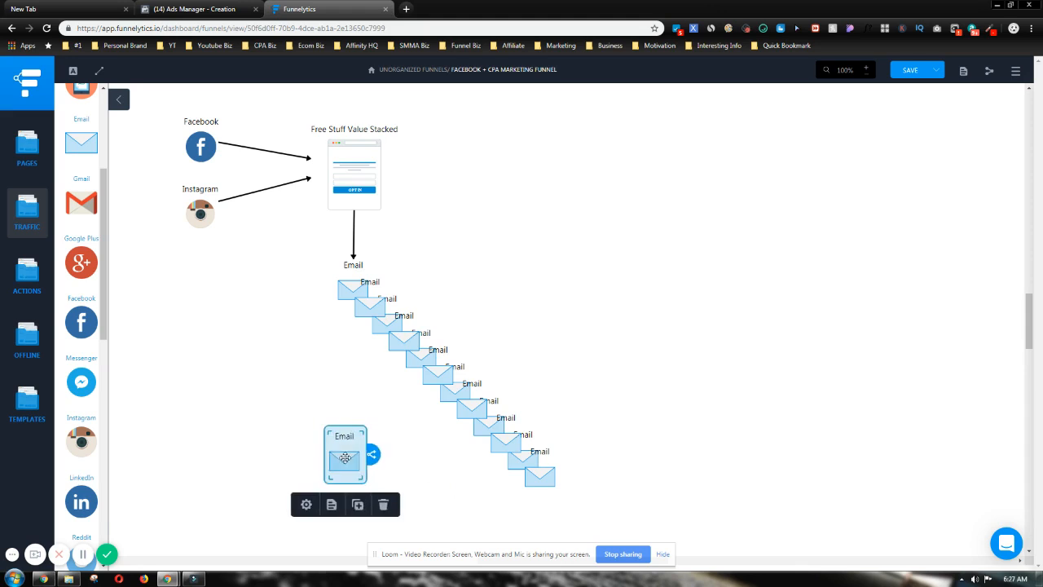
{"action": "left_click", "coordinate": [355, 412]}
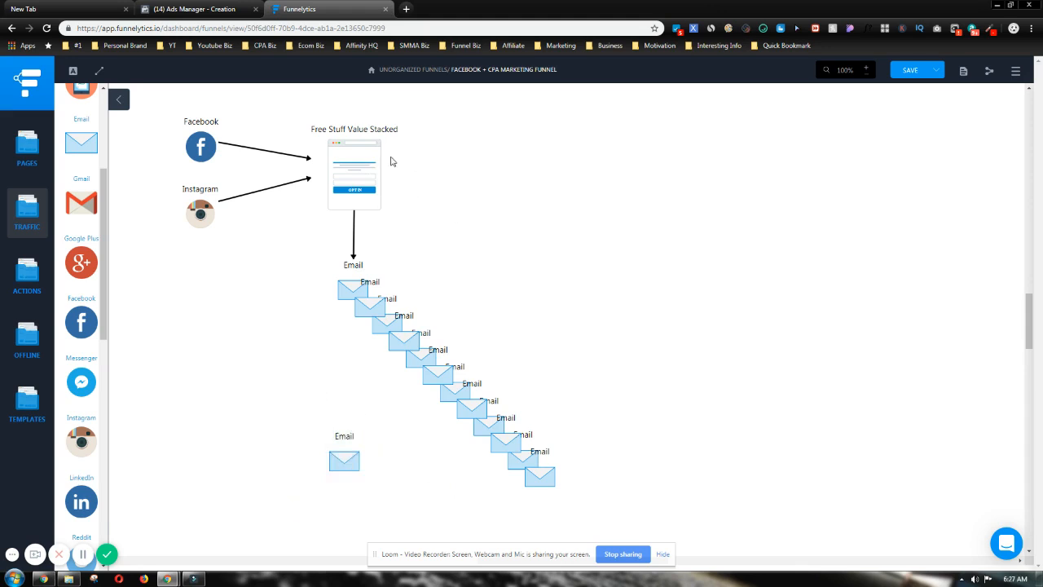
{"action": "left_click", "coordinate": [349, 165]}
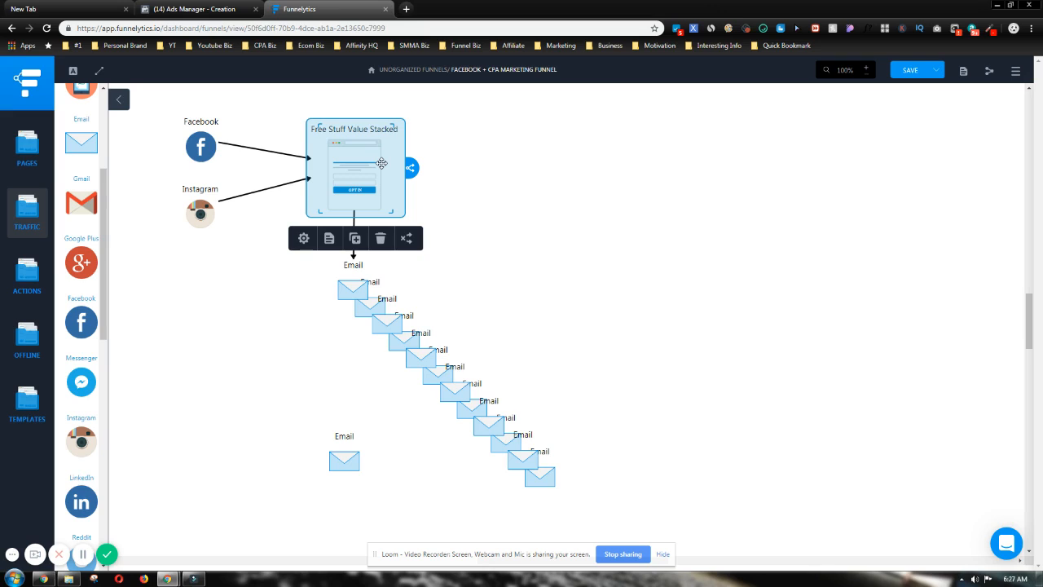
{"action": "left_click", "coordinate": [249, 302]}
{"action": "left_click", "coordinate": [356, 170]}
{"action": "left_click", "coordinate": [494, 240]}
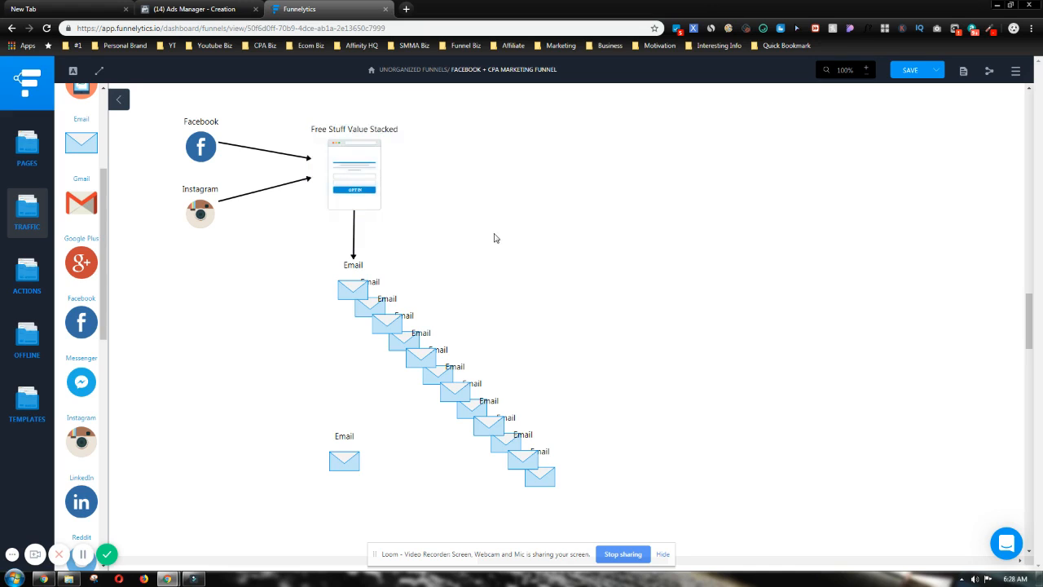
{"action": "left_click", "coordinate": [359, 180]}
{"action": "left_click", "coordinate": [227, 325]}
{"action": "left_click", "coordinate": [342, 459]}
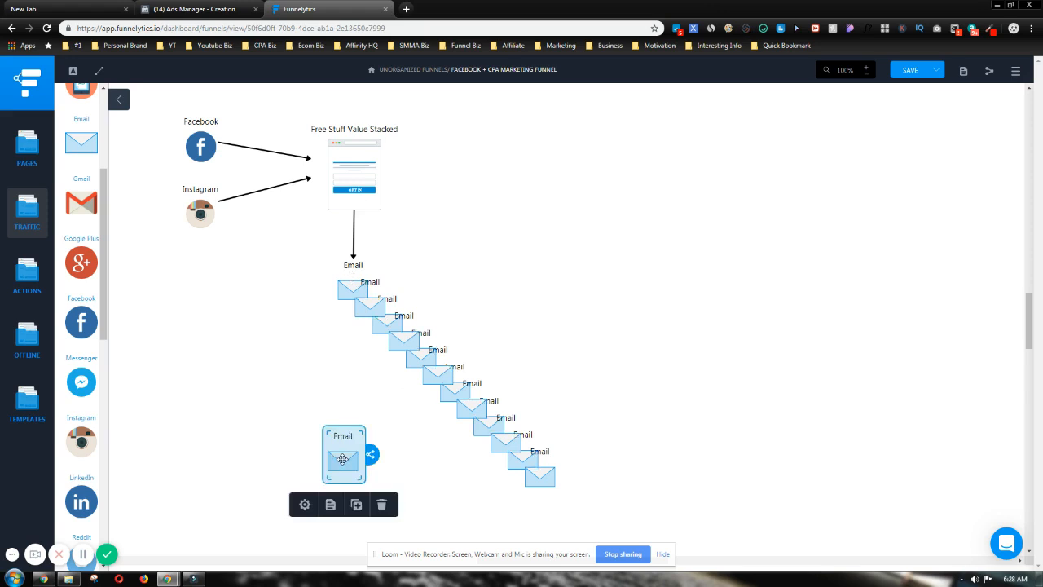
{"action": "left_click", "coordinate": [336, 414]}
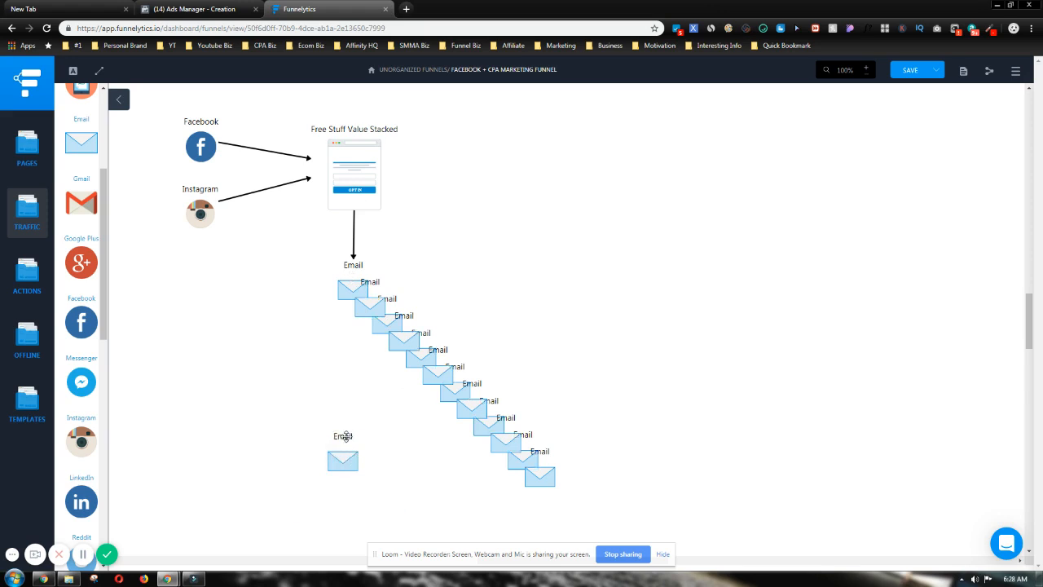
{"action": "left_click", "coordinate": [345, 447]}
{"action": "left_click", "coordinate": [256, 417]}
{"action": "left_click_drag", "start_coordinate": [297, 275], "coordinate": [714, 458]}
{"action": "left_click", "coordinate": [784, 460]}
Step: Label the separate email below the cascade "Email Blast"
{"action": "left_click", "coordinate": [337, 441]}
{"action": "left_click", "coordinate": [304, 504]}
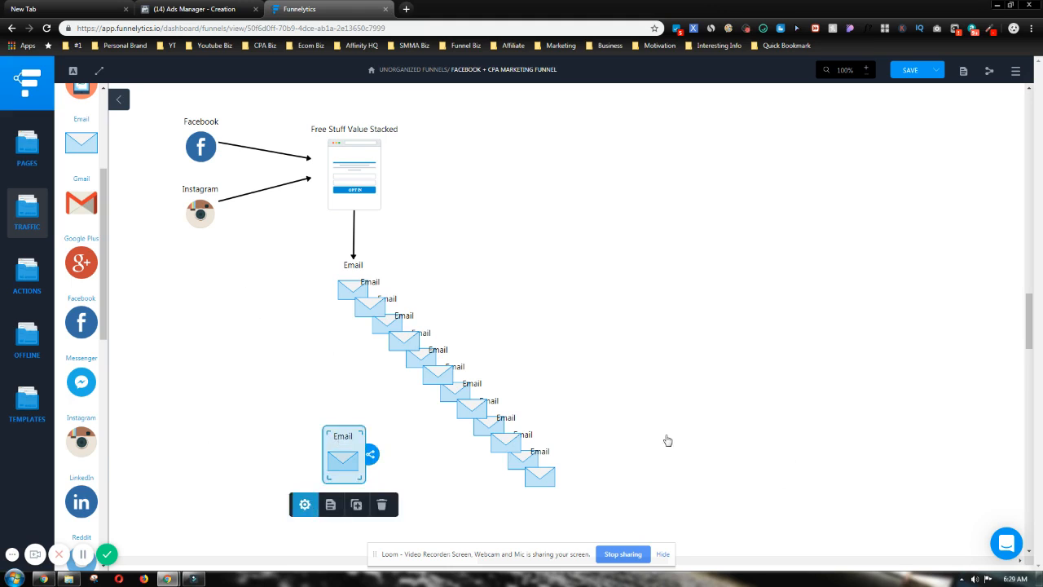
{"action": "left_click", "coordinate": [904, 134]}
{"action": "type", "text": "Bla"}
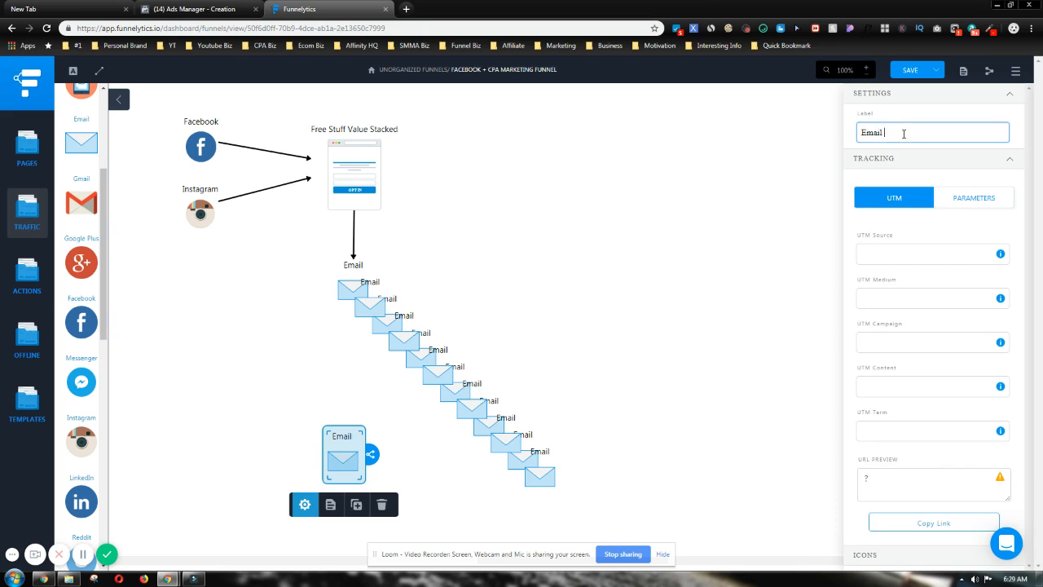
{"action": "type", "text": "st"}
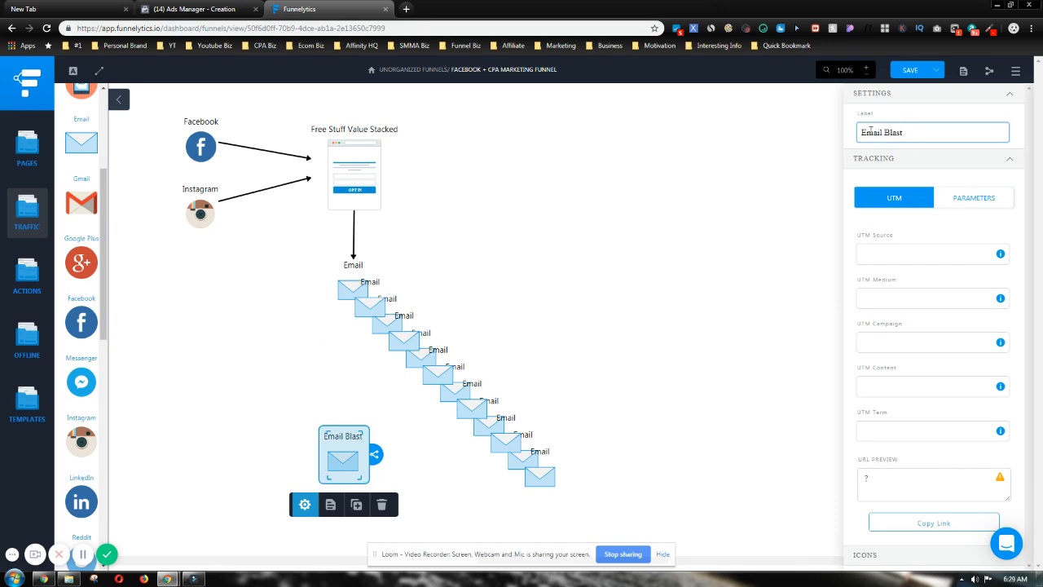
{"action": "left_click", "coordinate": [640, 210]}
Step: Add the text "Automated Sequence" beside the upper part of the email cascade
{"action": "left_click", "coordinate": [72, 71]}
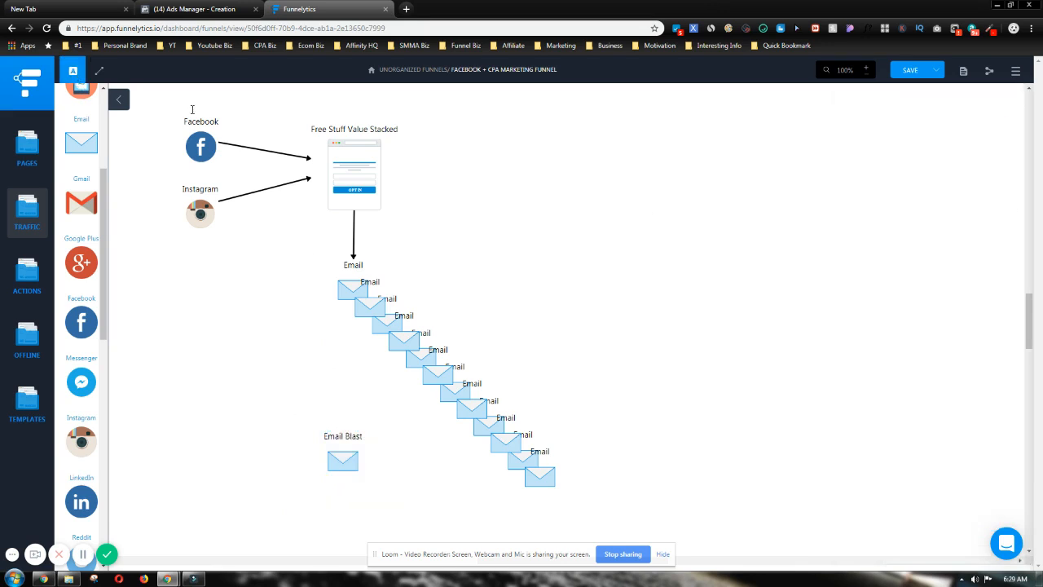
{"action": "left_click", "coordinate": [488, 323]}
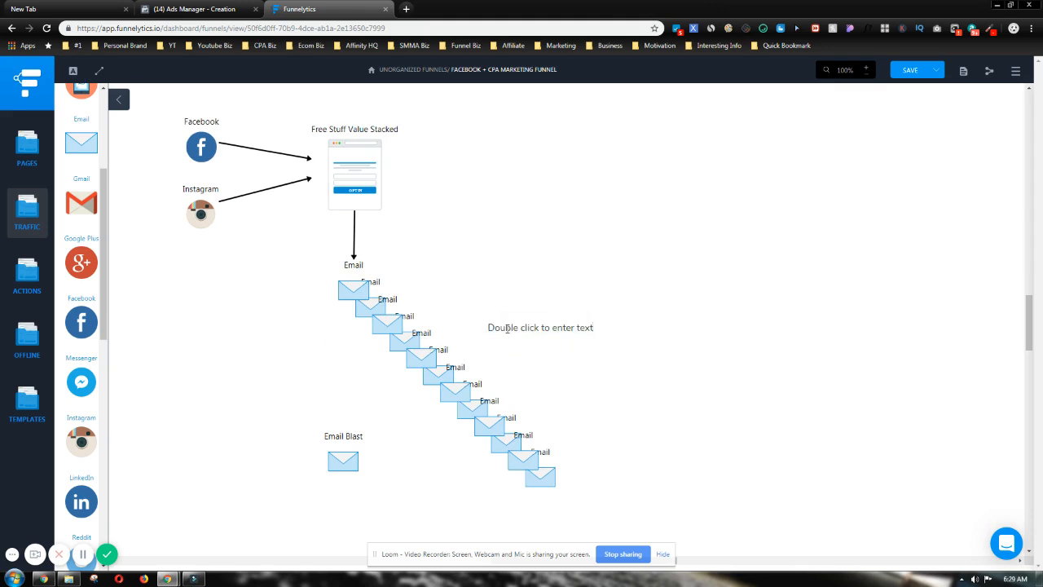
{"action": "double_click", "coordinate": [507, 328]}
{"action": "type", "text": "Automated Sequence"}
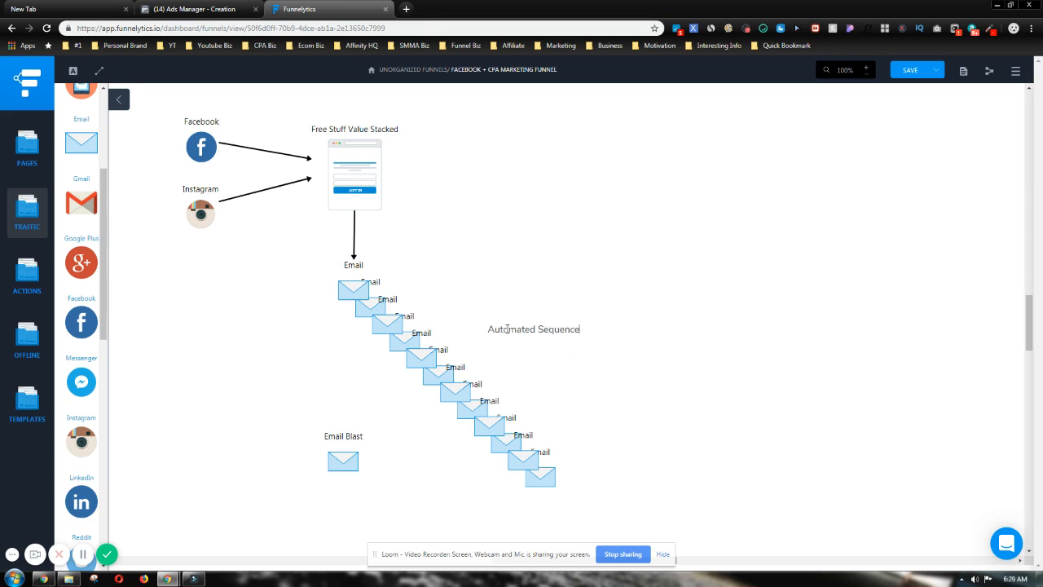
{"action": "left_click", "coordinate": [547, 330]}
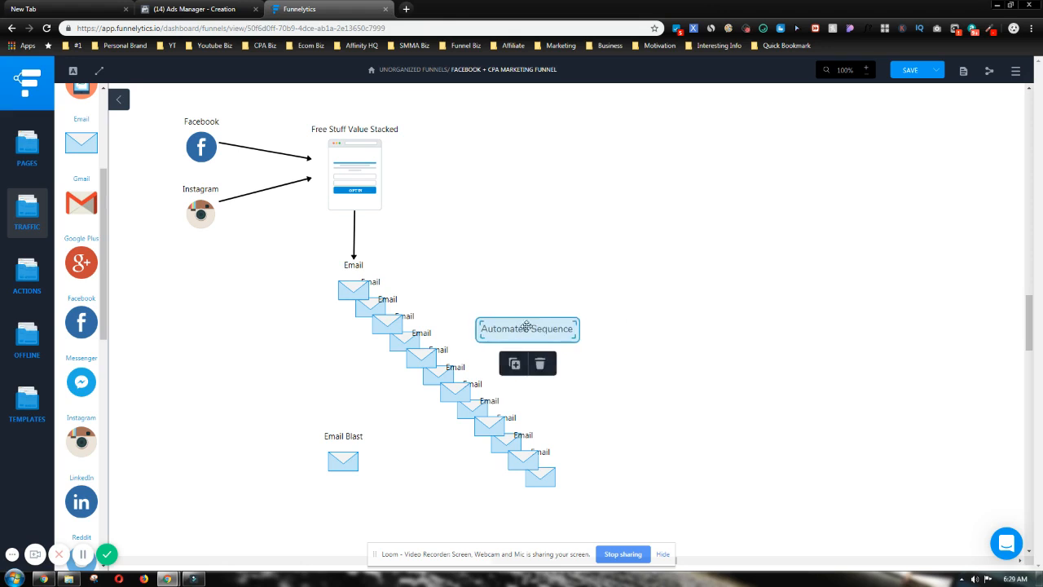
{"action": "left_click_drag", "start_coordinate": [547, 330], "coordinate": [519, 321]}
{"action": "left_click", "coordinate": [483, 255]}
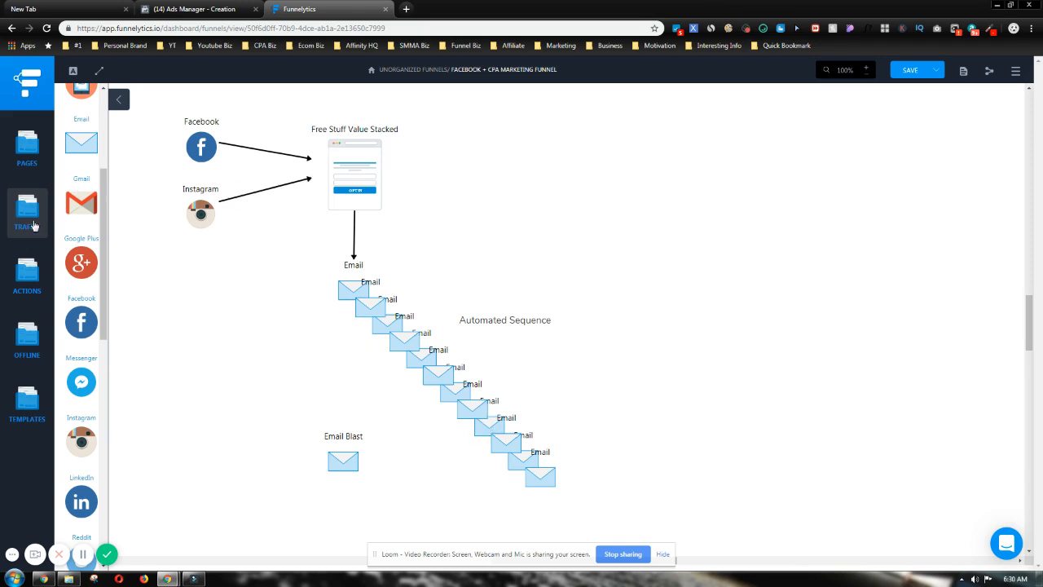
Step: Add a Purchase action to the right of the Free Stuff Value Stacked page and connect the page to it
{"action": "left_click", "coordinate": [20, 274]}
{"action": "left_click_drag", "start_coordinate": [80, 191], "coordinate": [509, 170]}
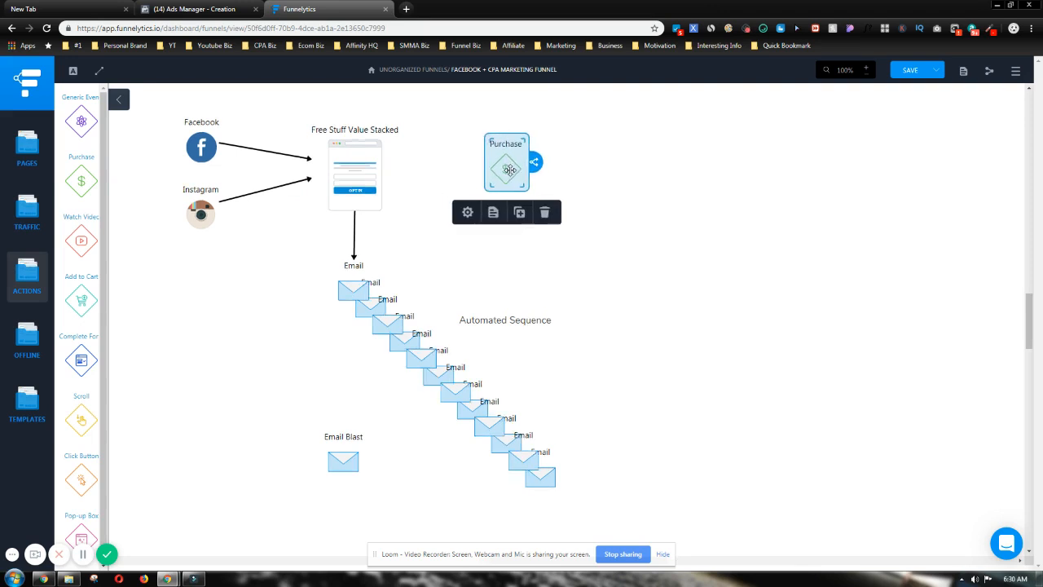
{"action": "left_click", "coordinate": [636, 187]}
{"action": "left_click", "coordinate": [351, 178]}
{"action": "left_click_drag", "start_coordinate": [412, 171], "coordinate": [508, 171]}
{"action": "left_click", "coordinate": [500, 181]}
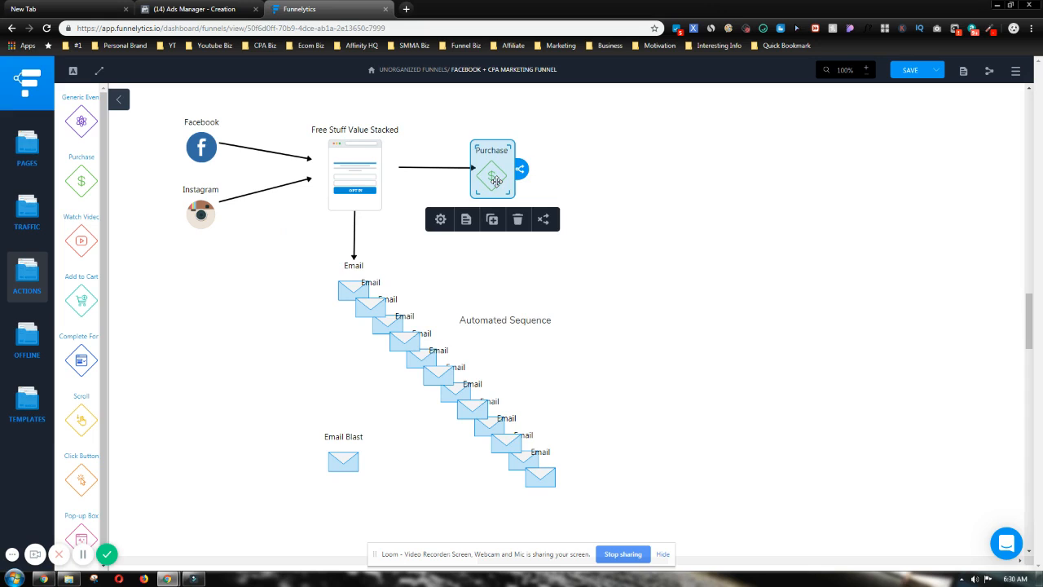
{"action": "left_click", "coordinate": [715, 188]}
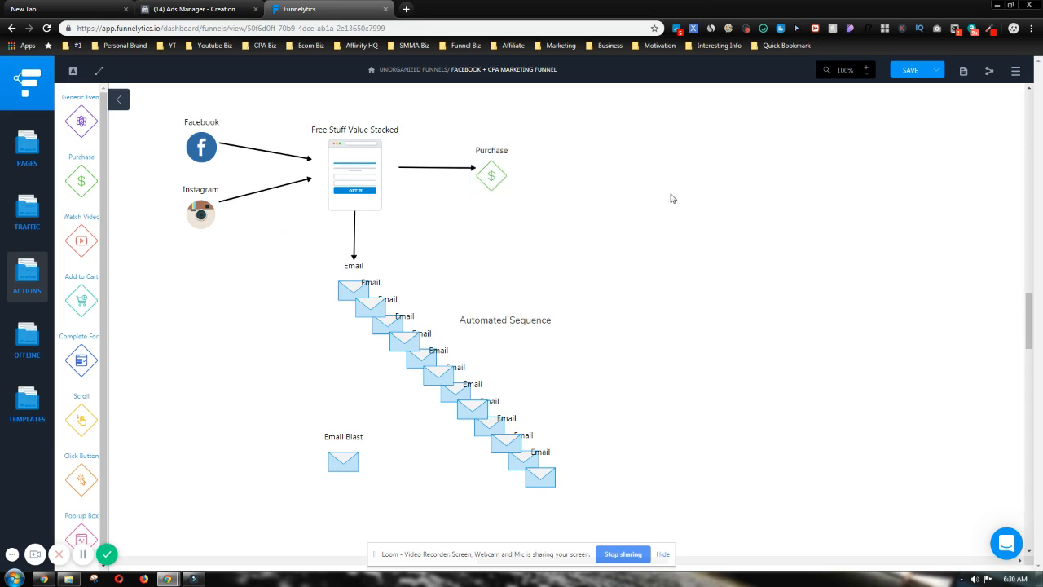
{"action": "left_click", "coordinate": [354, 174]}
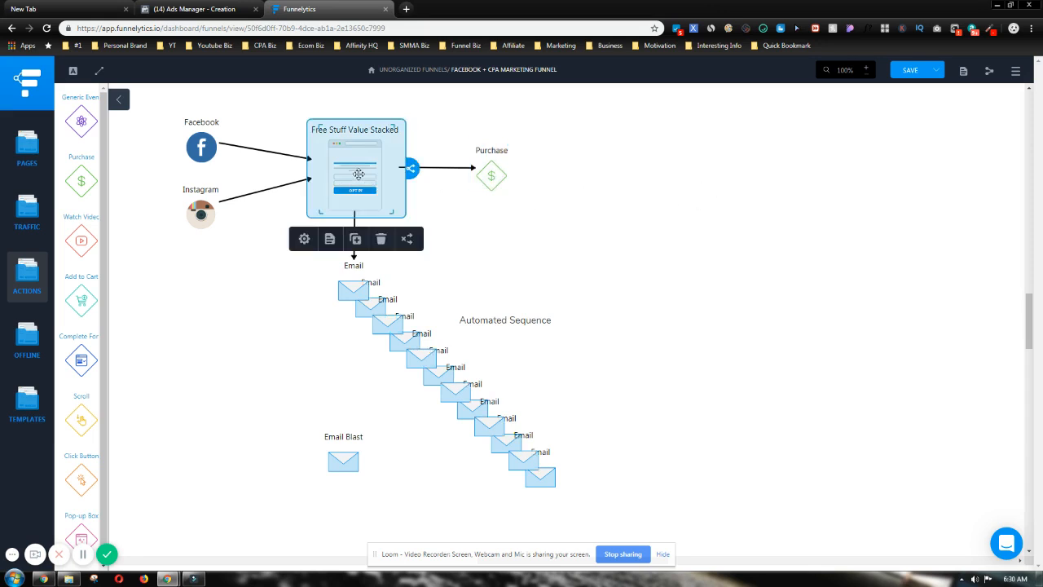
{"action": "left_click", "coordinate": [496, 180]}
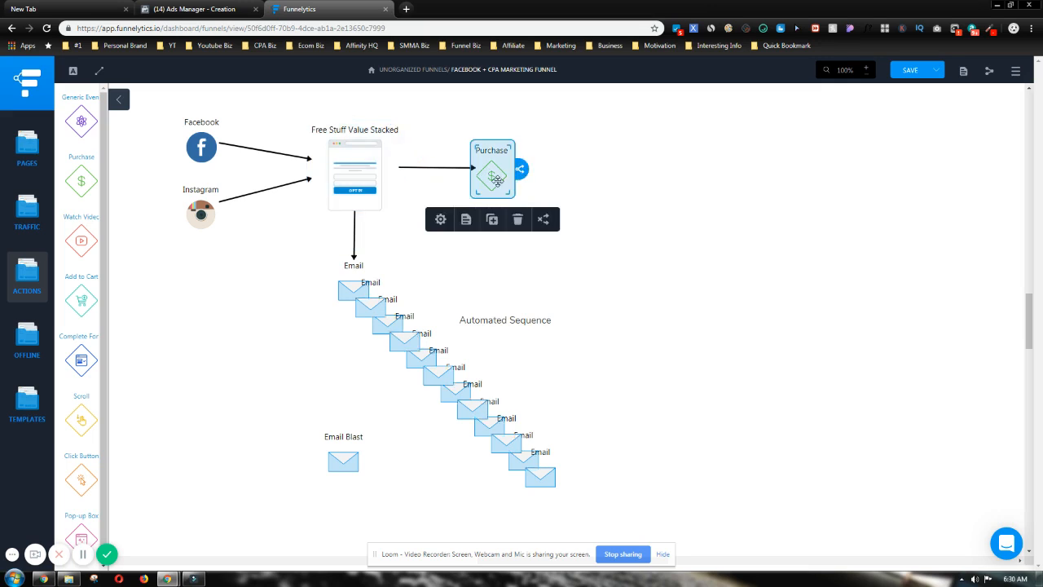
Step: Clear the Purchase action's label and move the action slightly farther right of the Free Stuff Value Stacked page
{"action": "left_click", "coordinate": [440, 218]}
{"action": "double_click", "coordinate": [905, 127]}
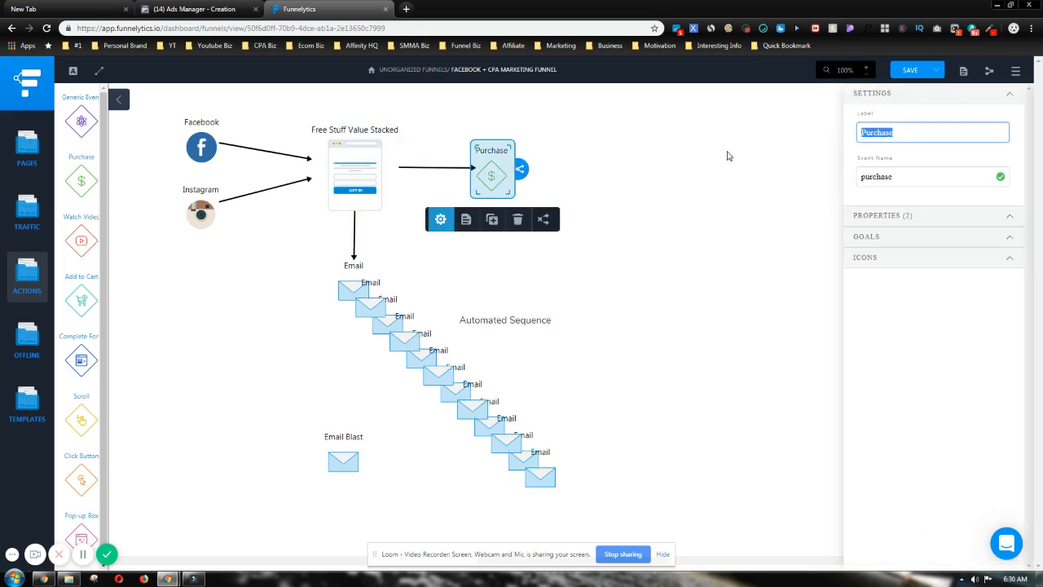
{"action": "key", "text": "BackSpace"}
{"action": "left_click", "coordinate": [648, 185]}
{"action": "left_click", "coordinate": [490, 168]}
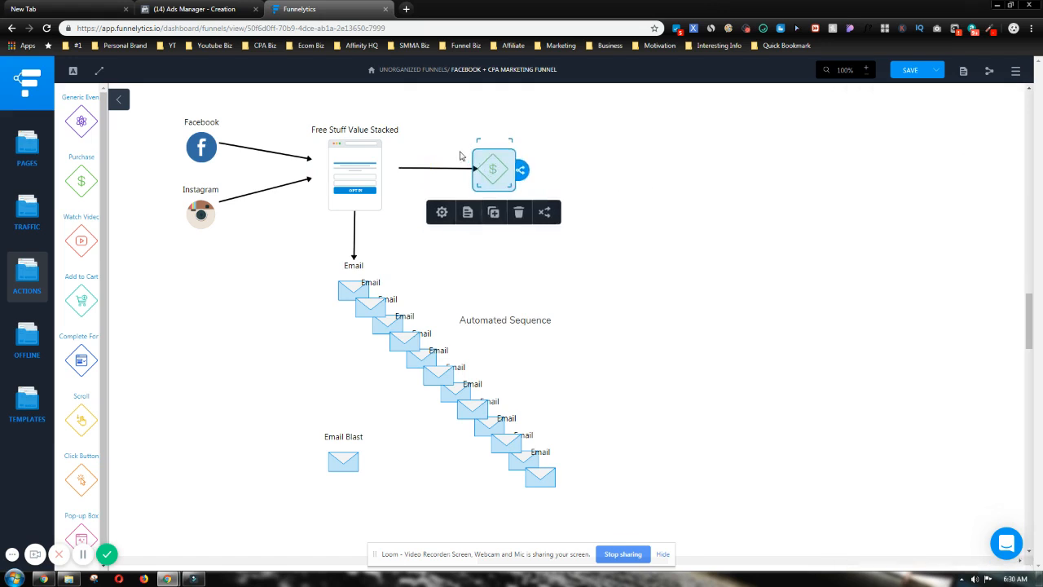
{"action": "mouse_move", "coordinate": [453, 170]}
{"action": "left_click", "coordinate": [423, 186]}
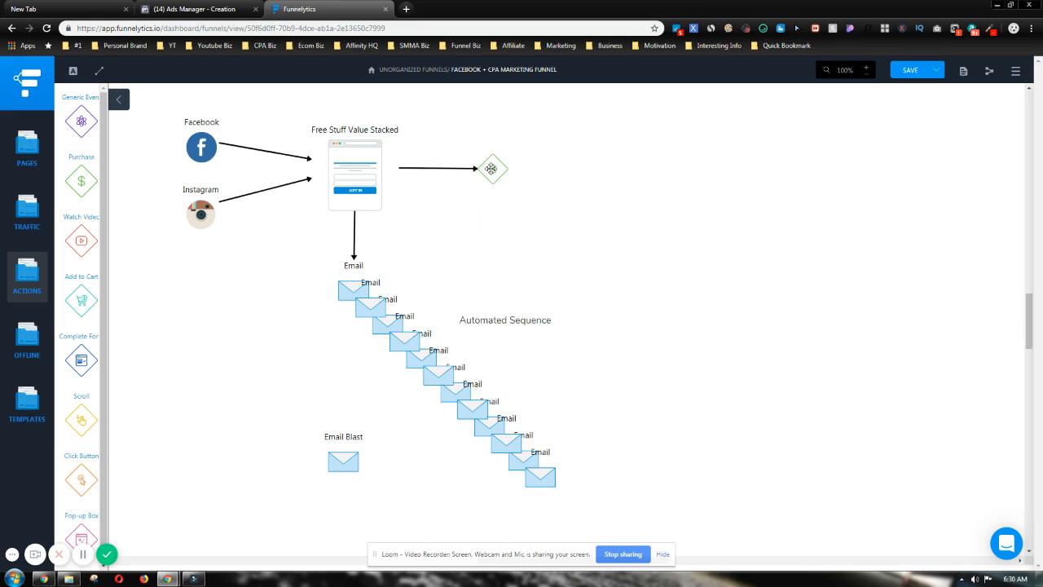
{"action": "left_click_drag", "start_coordinate": [490, 168], "coordinate": [511, 167]}
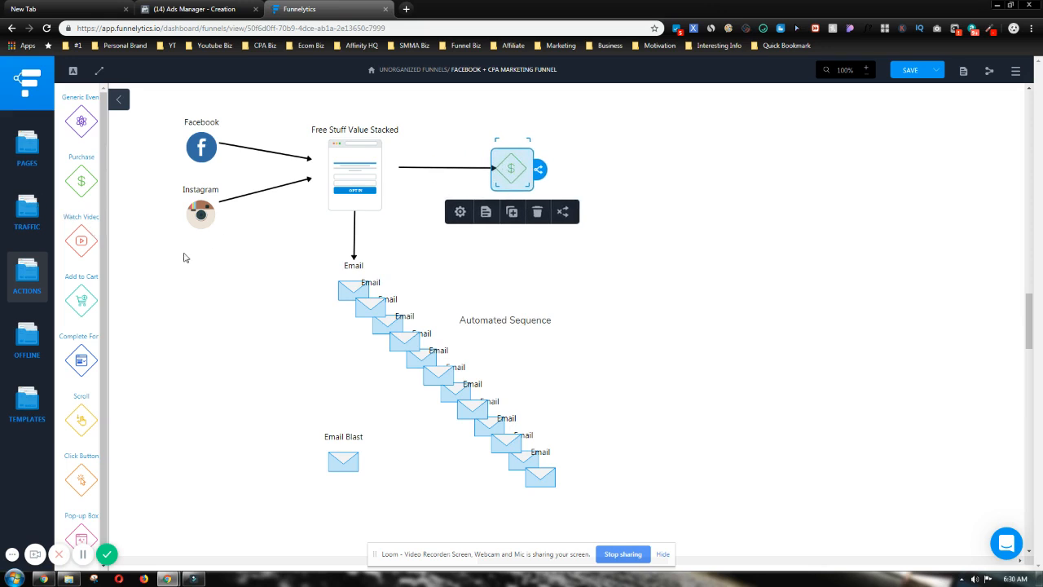
Step: Replace the direct connection to the purchase action with a Sales Video page, moving the purchase action farther right to make room
{"action": "left_click", "coordinate": [18, 150]}
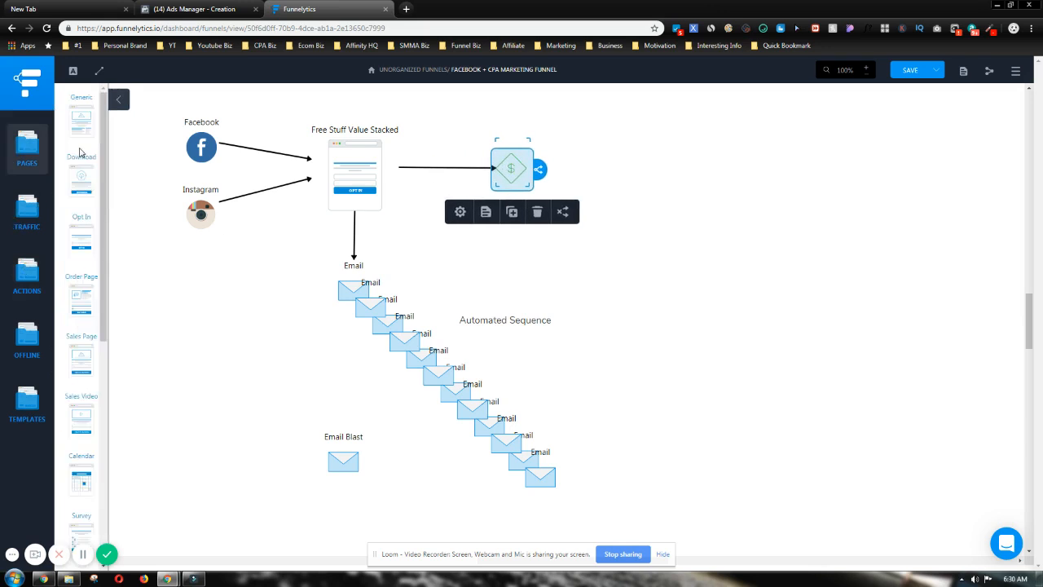
{"action": "mouse_move", "coordinate": [80, 131]}
{"action": "left_mouse_down"}
{"action": "mouse_move", "coordinate": [139, 155]}
{"action": "mouse_move", "coordinate": [113, 160]}
{"action": "mouse_move", "coordinate": [80, 133]}
{"action": "left_mouse_up"}
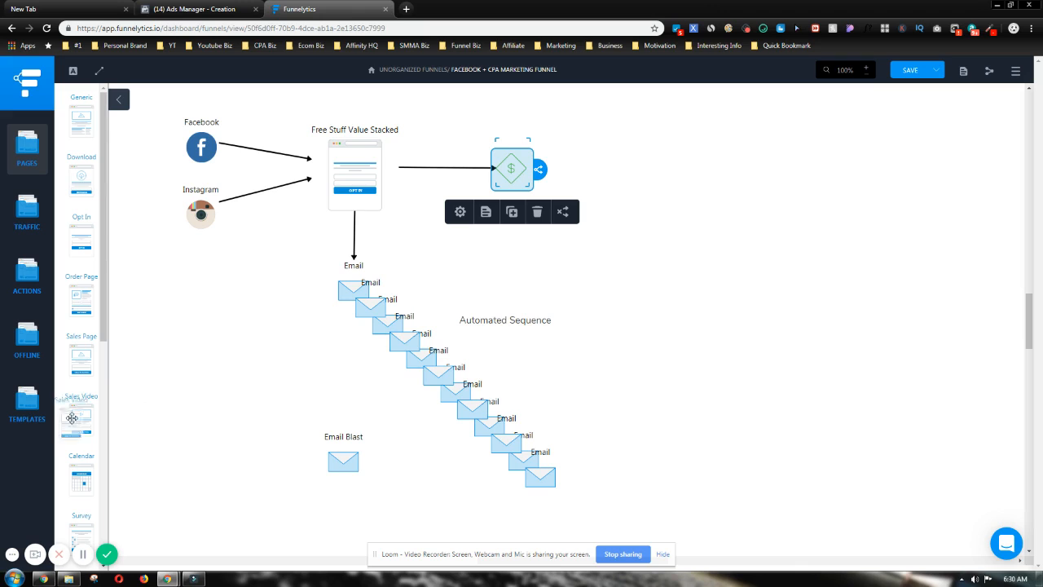
{"action": "left_click_drag", "start_coordinate": [78, 417], "coordinate": [492, 146]}
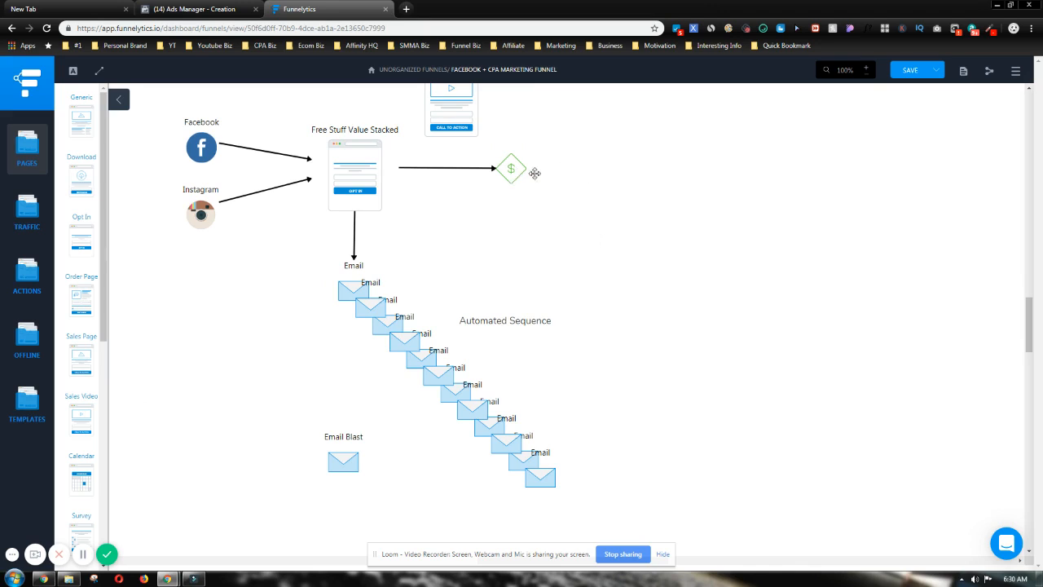
{"action": "left_click_drag", "start_coordinate": [526, 170], "coordinate": [684, 169]}
{"action": "left_click", "coordinate": [426, 167]}
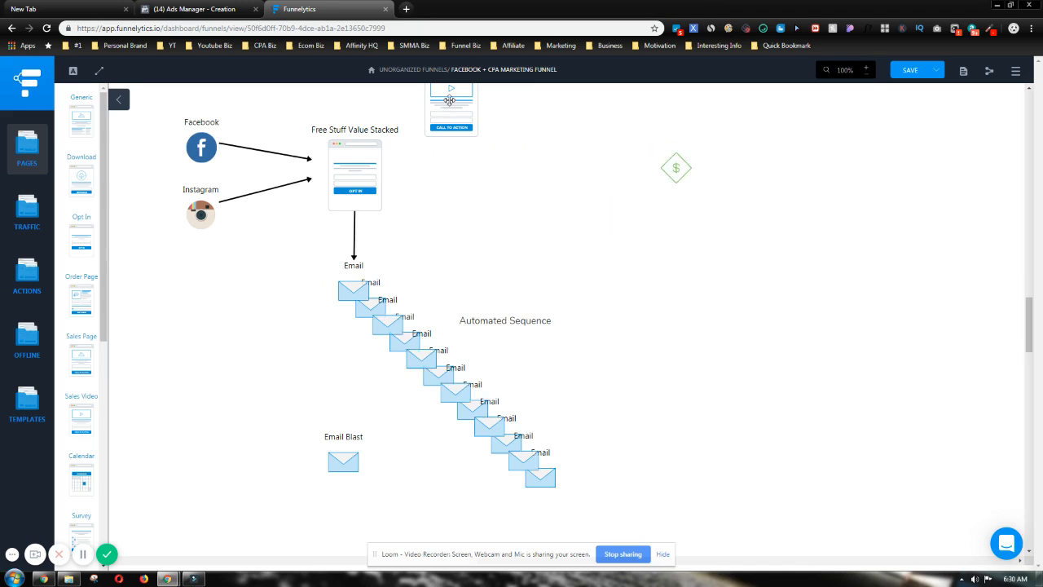
{"action": "left_click_drag", "start_coordinate": [448, 101], "coordinate": [512, 170]}
Step: Connect the Free Stuff Value Stacked page to the Sales Video page, and the Sales Video page to the purchase action
{"action": "left_click", "coordinate": [359, 184]}
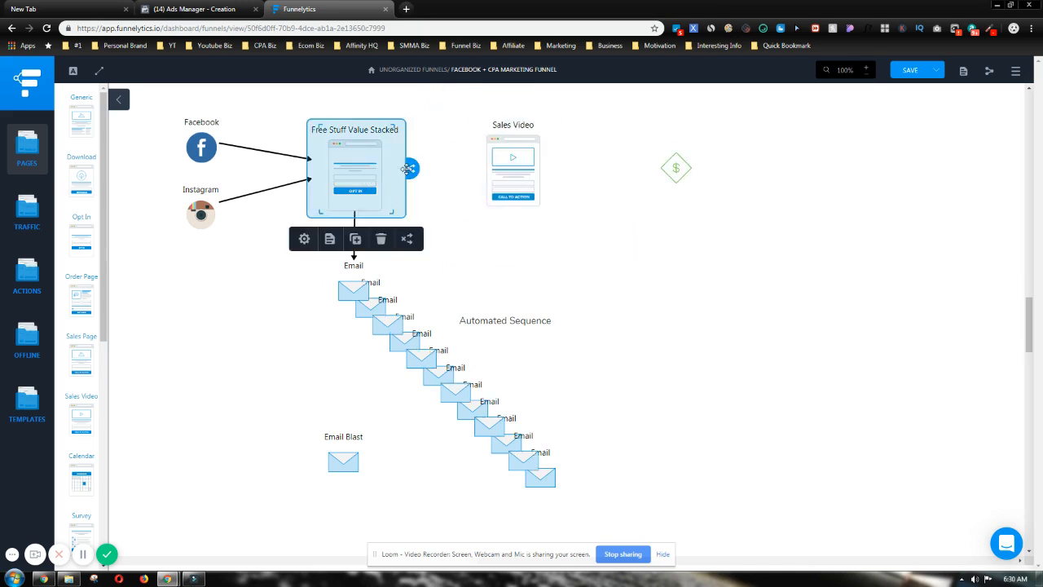
{"action": "left_click_drag", "start_coordinate": [412, 169], "coordinate": [676, 168]}
{"action": "left_click", "coordinate": [517, 165]}
{"action": "left_click", "coordinate": [690, 236]}
Step: Replace the Sales Video page's label with "VSL Ecite"
{"action": "left_click", "coordinate": [512, 176]}
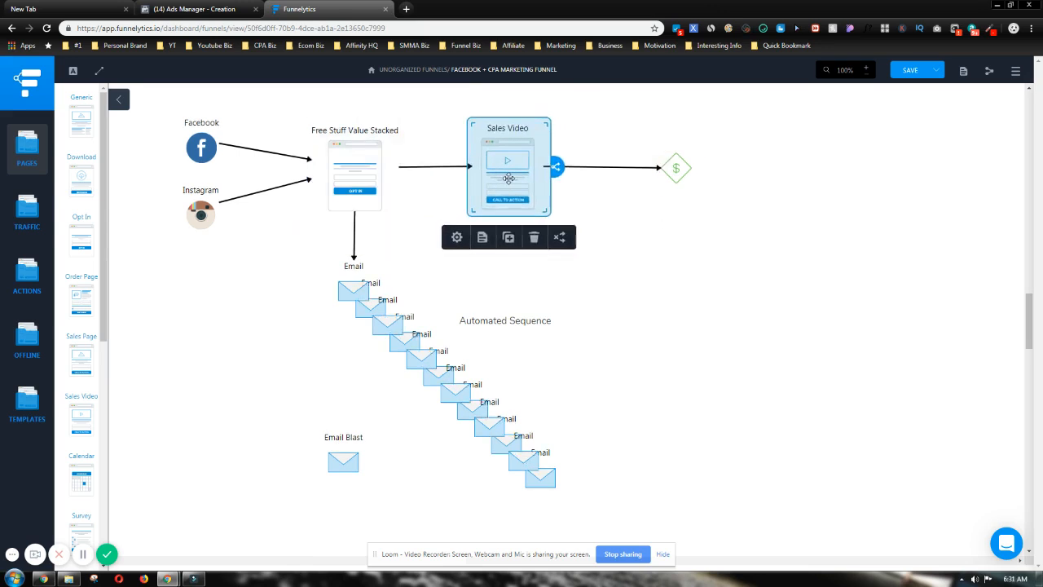
{"action": "left_click", "coordinate": [458, 237]}
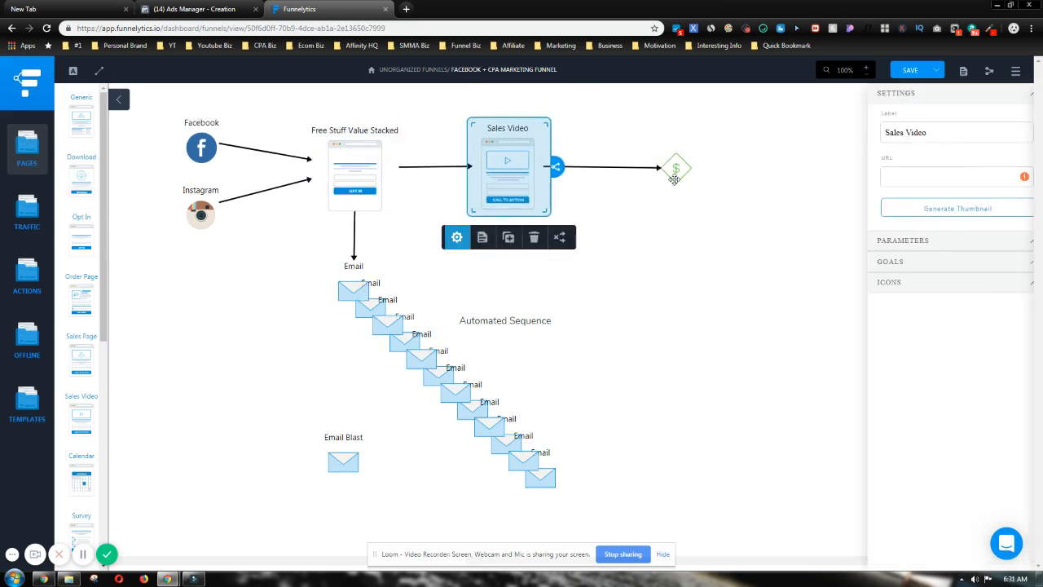
{"action": "left_click", "coordinate": [908, 127]}
{"action": "type", "text": "E"}
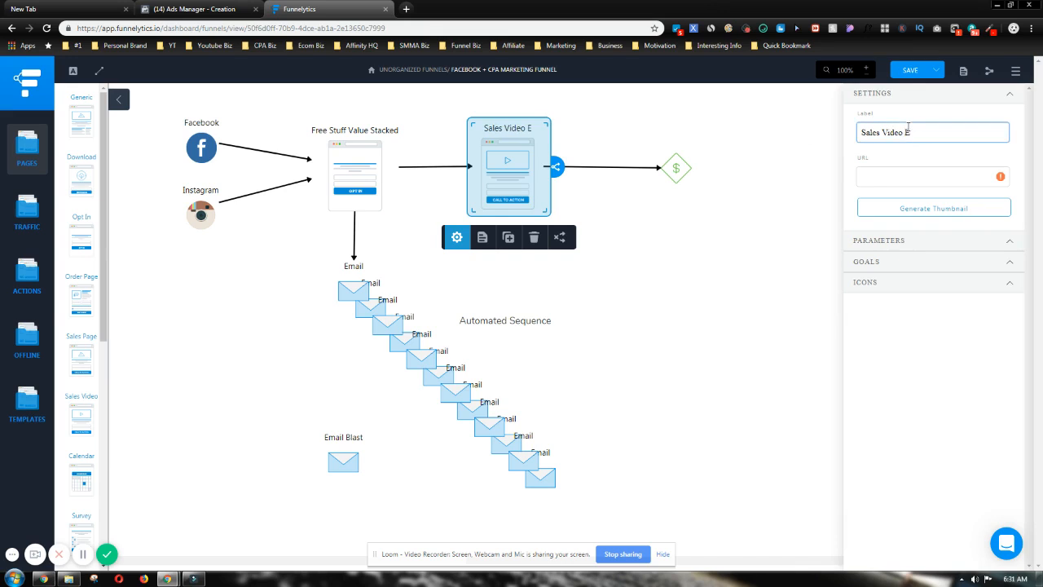
{"action": "key", "text": "BackSpace"}
{"action": "key", "text": "ctrl+a"}
{"action": "key", "text": "BackSpace"}
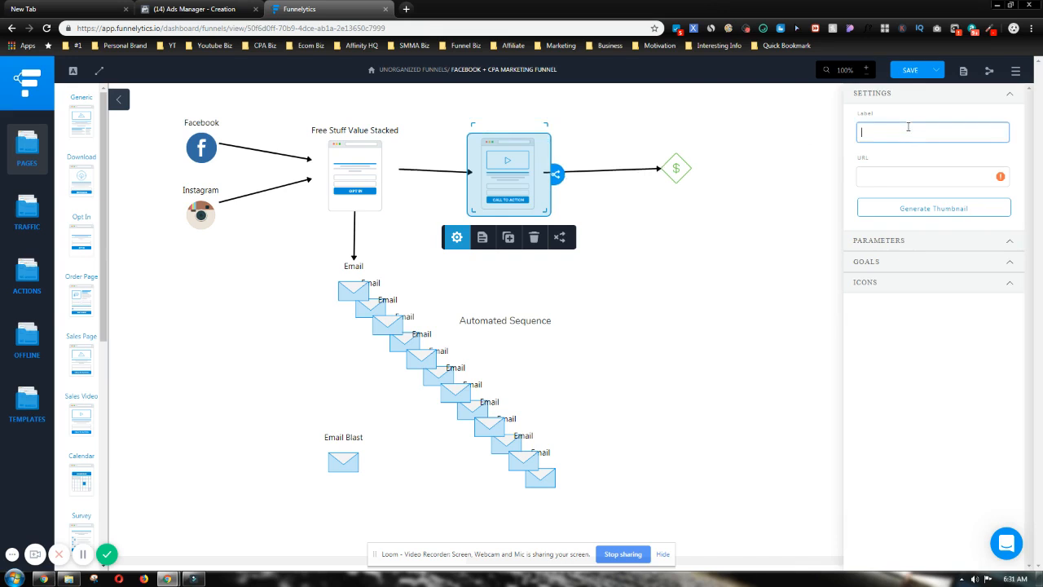
{"action": "type", "text": "VSL Ecited"}
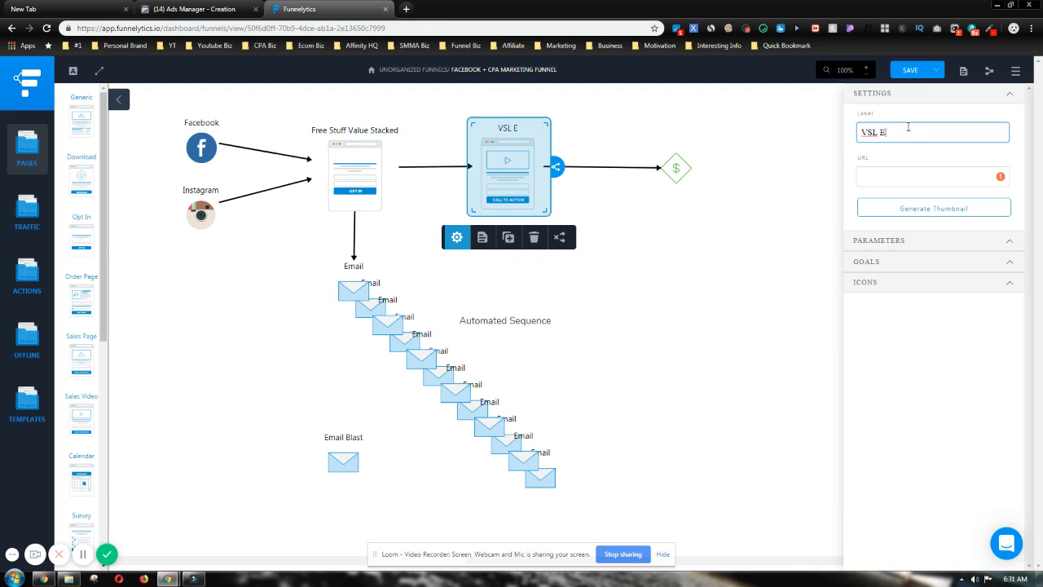
{"action": "key", "text": "BackSpace"}
{"action": "key", "text": "BackSpace"}
{"action": "key", "text": "BackSpace"}
{"action": "type", "text": "e"}
Step: Extend the video page's label to read "VSL Ecite Them And Inform Them"
{"action": "right_click", "coordinate": [898, 133]}
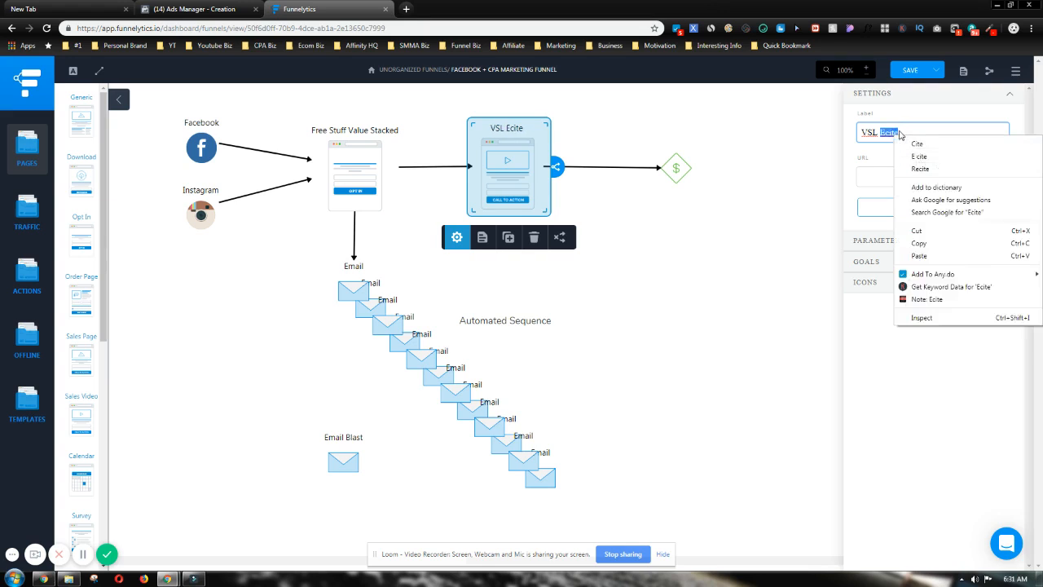
{"action": "left_click", "coordinate": [901, 133]}
{"action": "type", "text": "Tham "}
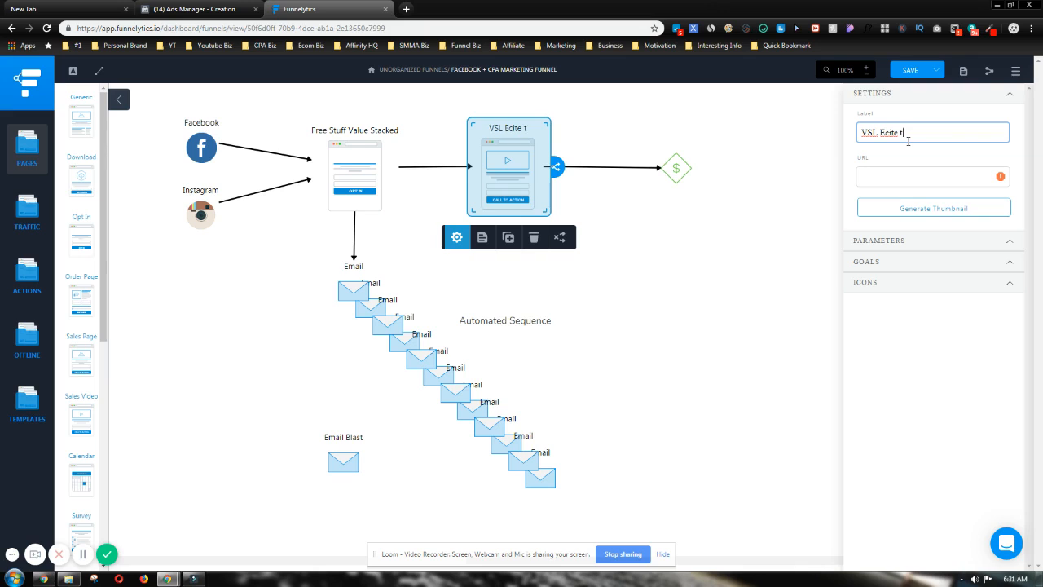
{"action": "type", "text": "An"}
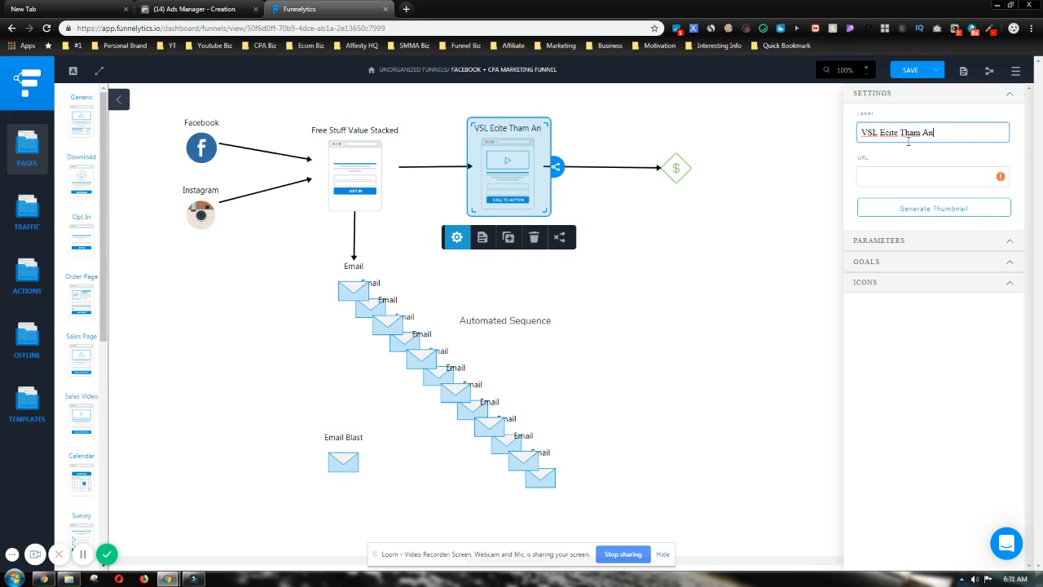
{"action": "type", "text": "d Inform Them"}
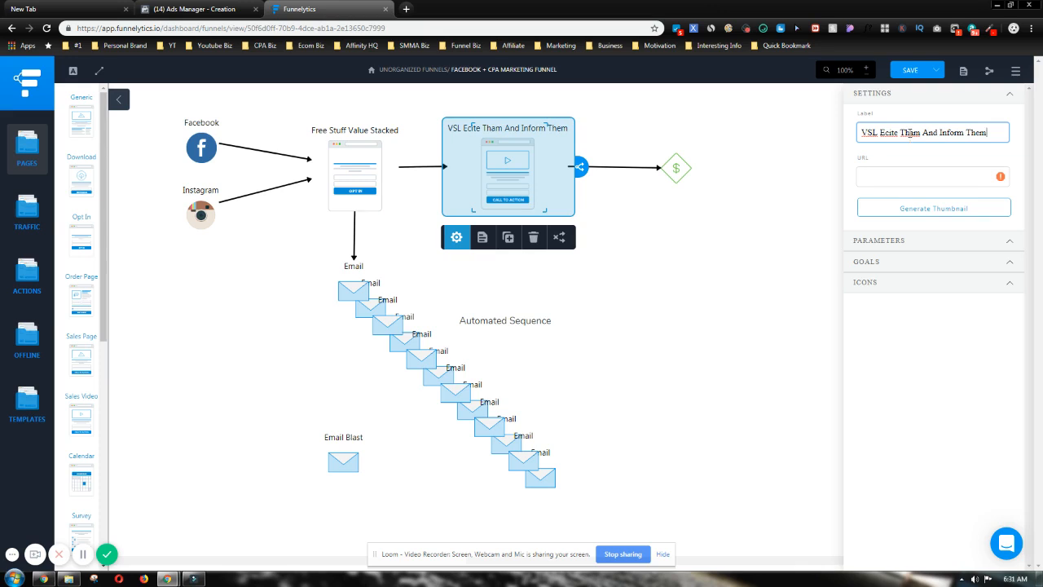
{"action": "left_click", "coordinate": [917, 132]}
{"action": "key", "text": "BackSpace"}
{"action": "type", "text": "e"}
{"action": "left_click", "coordinate": [662, 296]}
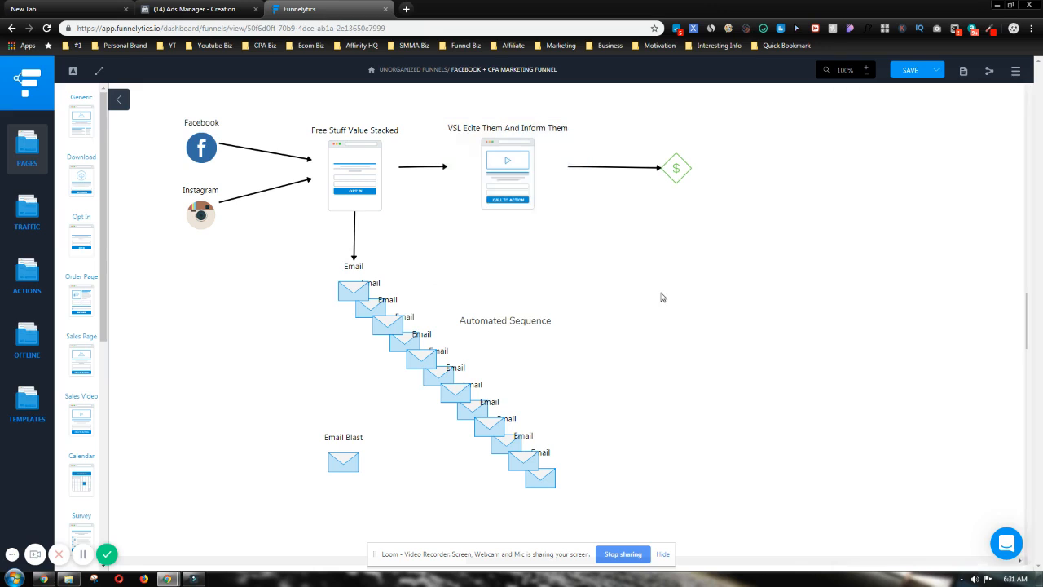
Step: Review the funnel's flow from the Free Stuff Value Stacked page through the VSL page to the purchase action
{"action": "left_click", "coordinate": [513, 173]}
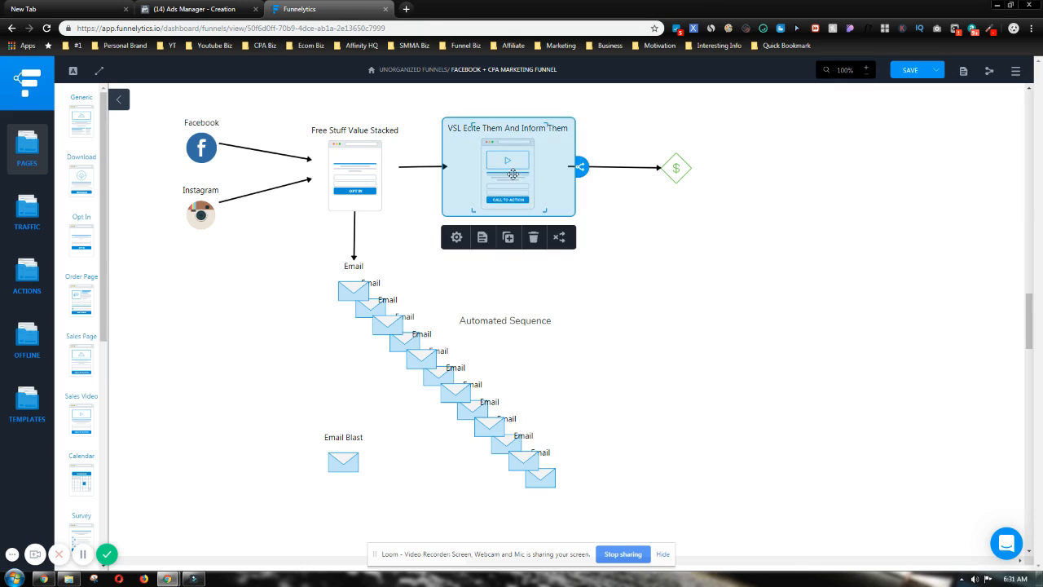
{"action": "left_click", "coordinate": [378, 185]}
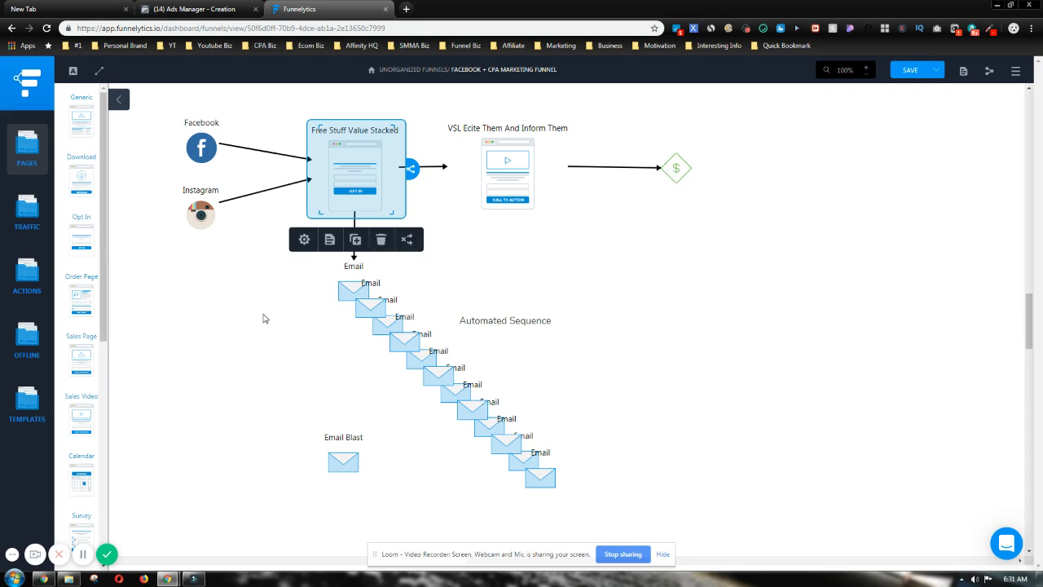
{"action": "left_click", "coordinate": [221, 320]}
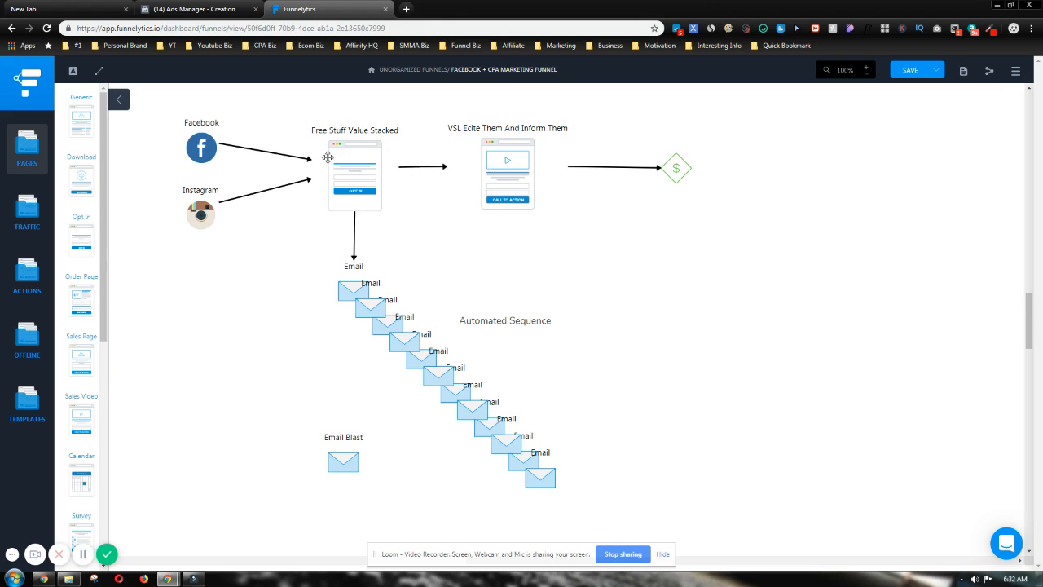
{"action": "left_click", "coordinate": [353, 158]}
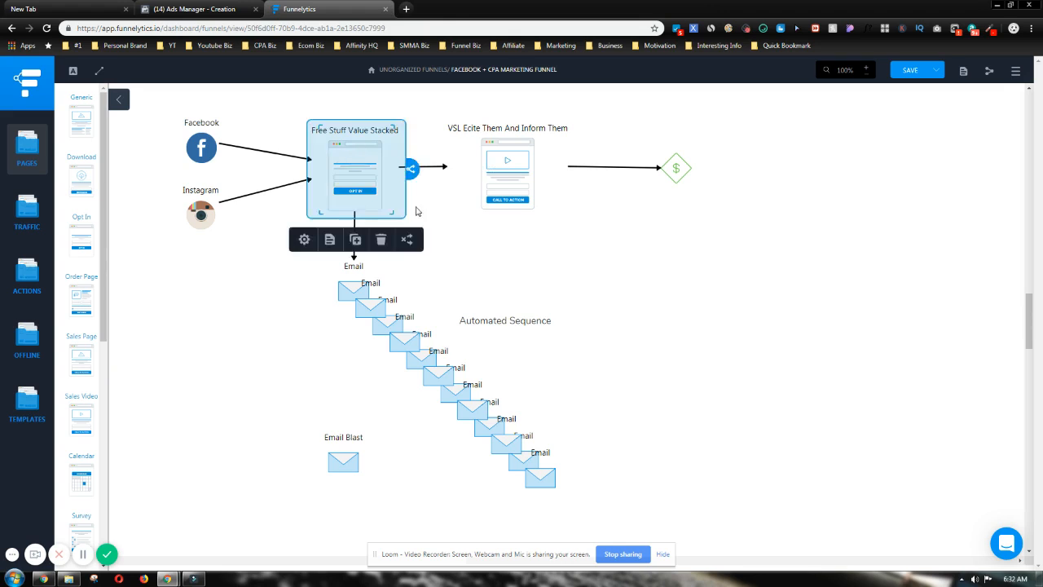
{"action": "left_click", "coordinate": [479, 253]}
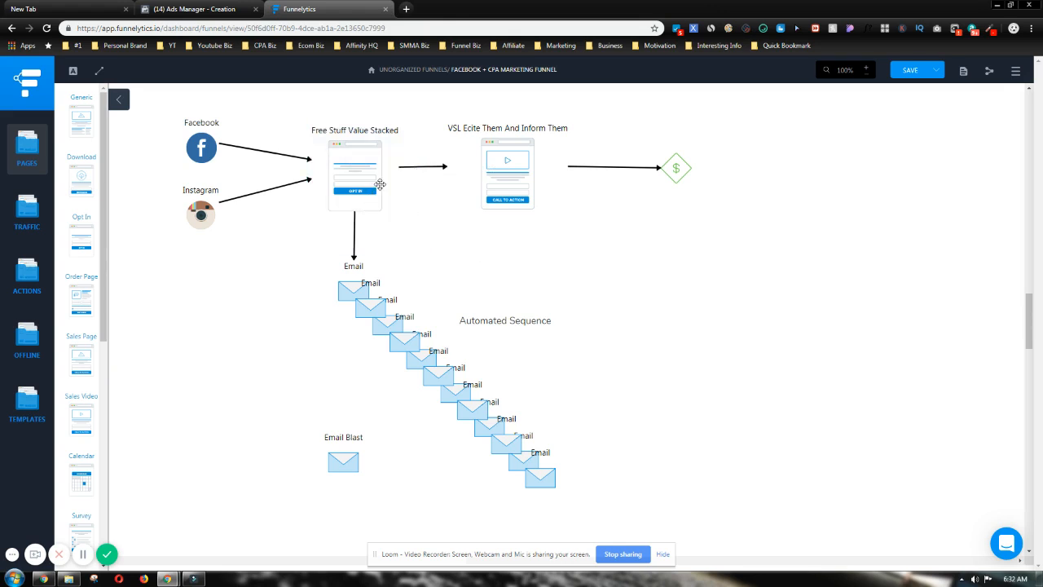
{"action": "left_click", "coordinate": [505, 183]}
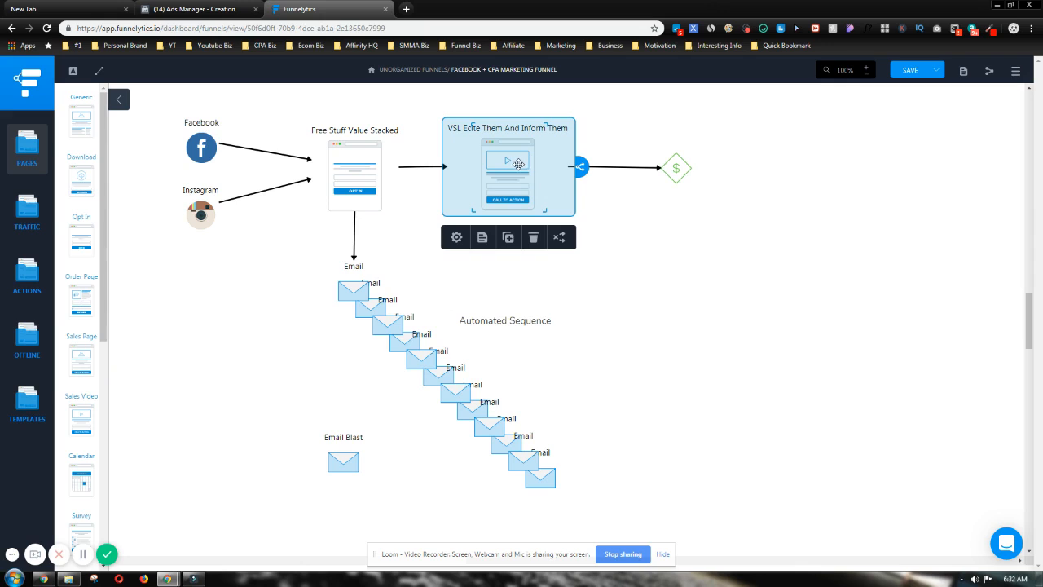
{"action": "left_click", "coordinate": [686, 166]}
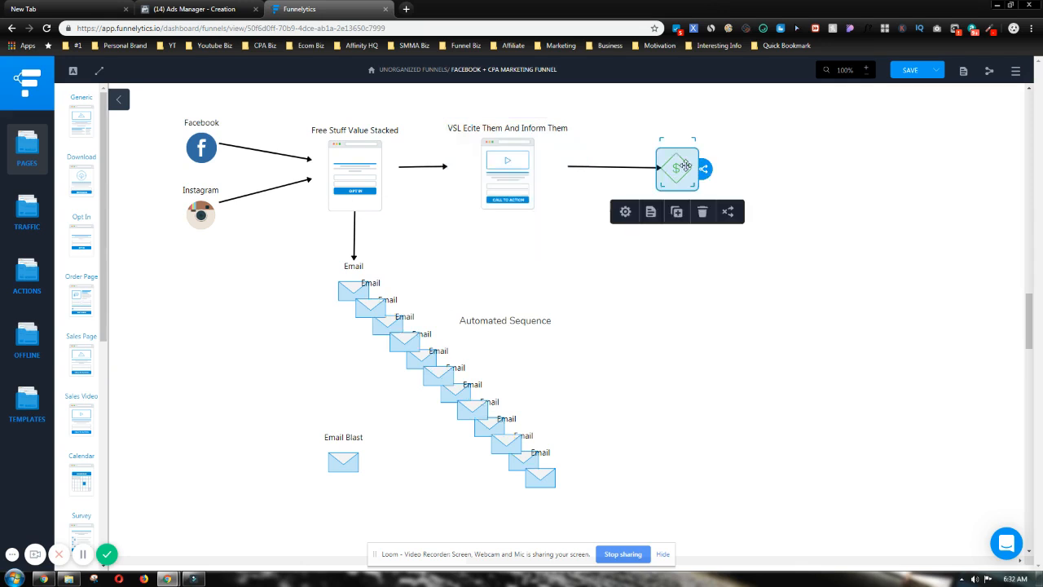
{"action": "left_click", "coordinate": [517, 163]}
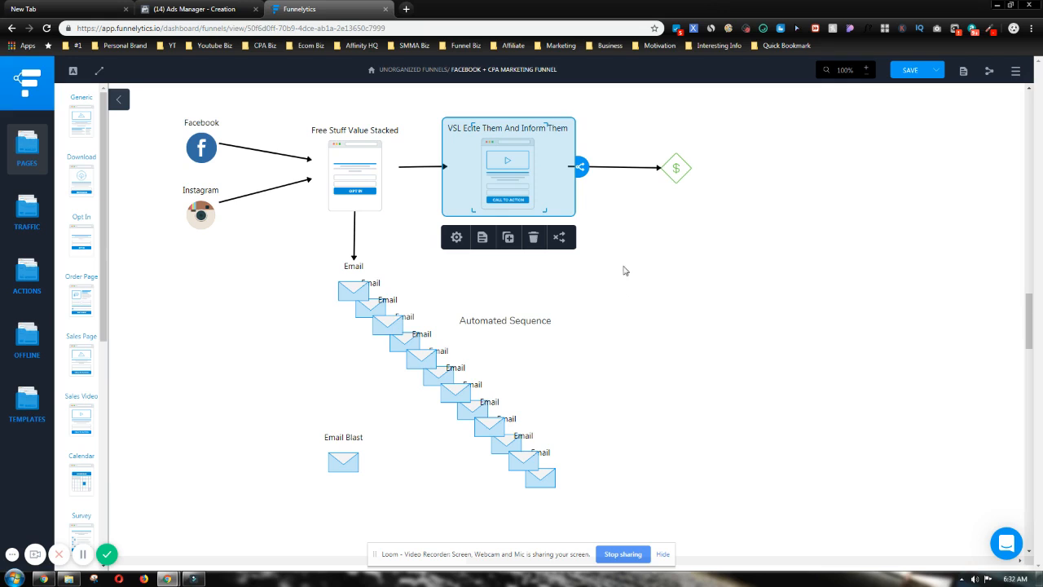
{"action": "left_click", "coordinate": [647, 245]}
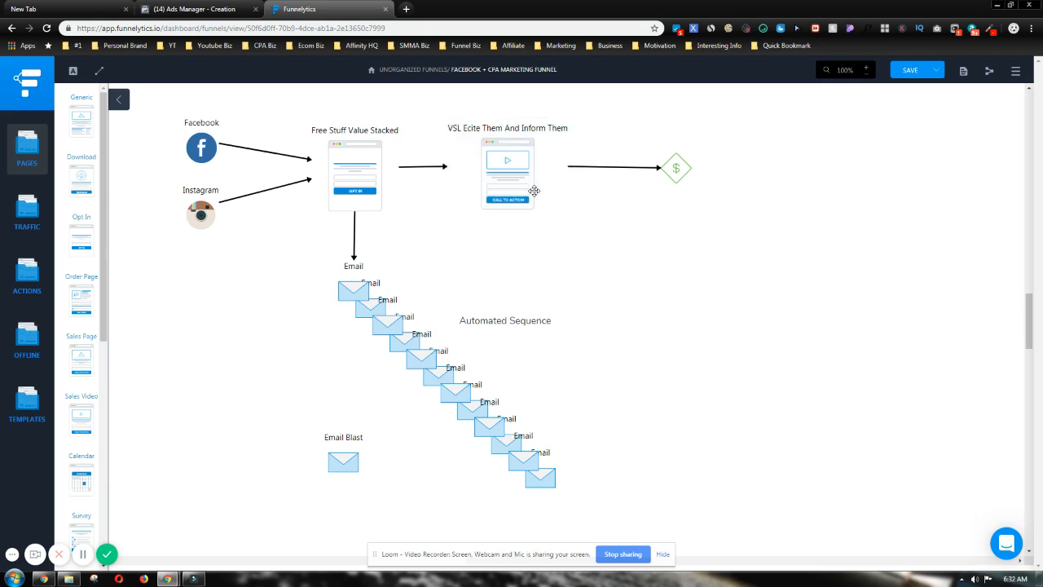
{"action": "left_click", "coordinate": [681, 169]}
{"action": "left_click", "coordinate": [582, 206]}
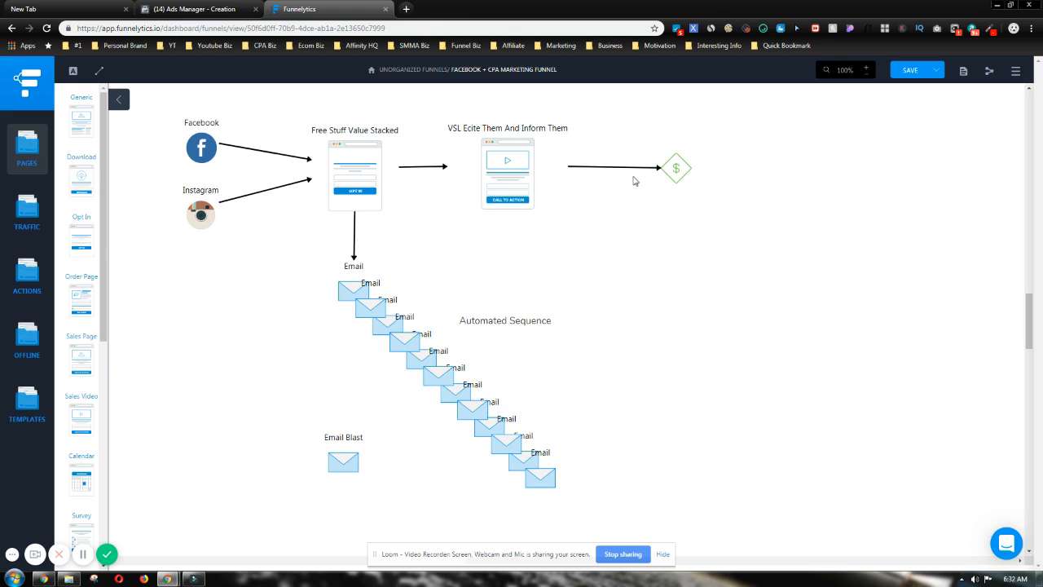
{"action": "left_click_drag", "start_coordinate": [678, 168], "coordinate": [684, 167]}
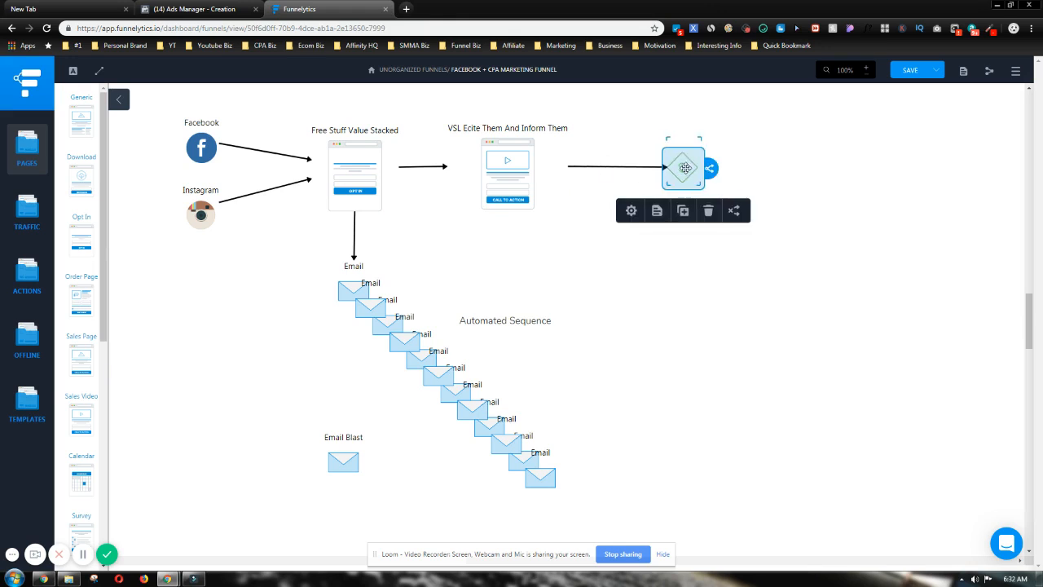
{"action": "left_click", "coordinate": [682, 301]}
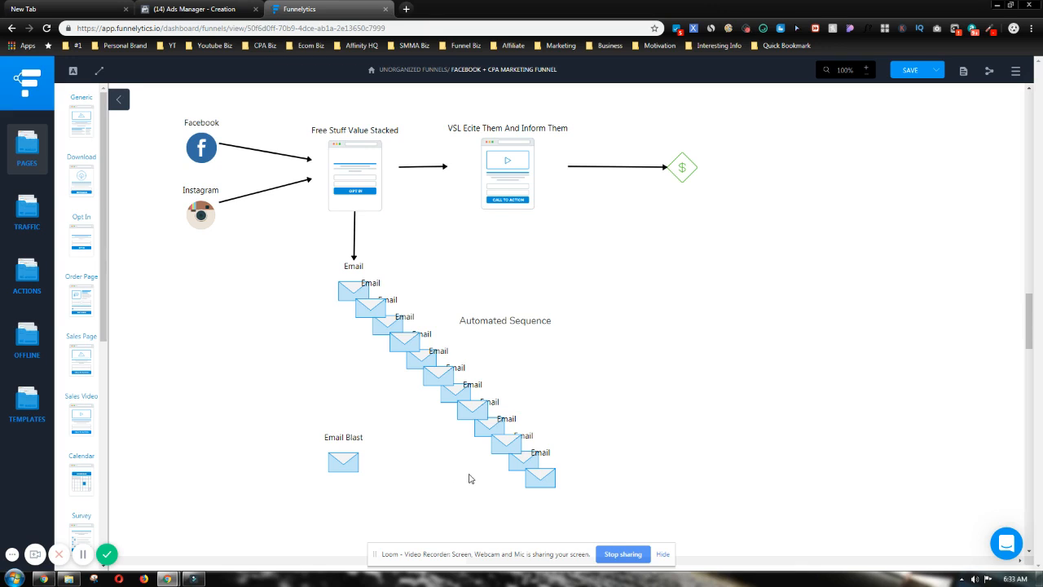
Step: Compare the Funnelytics funnel map with the ad set's Budget & Schedule settings in Ads Manager, ending in Ads Manager
{"action": "left_click", "coordinate": [197, 8]}
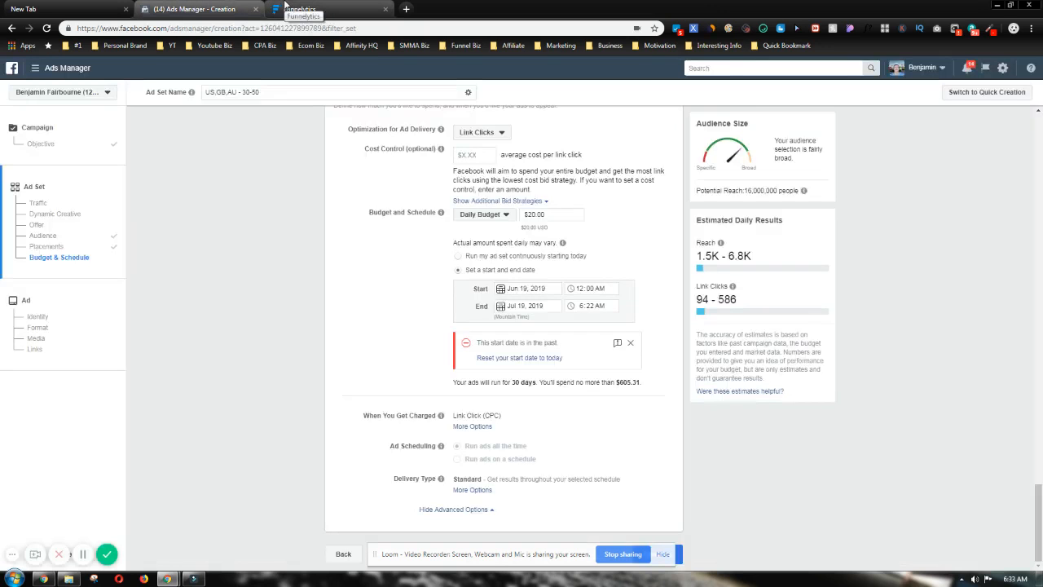
{"action": "left_click", "coordinate": [296, 5]}
{"action": "left_click", "coordinate": [245, 6]}
{"action": "left_click", "coordinate": [282, 6]}
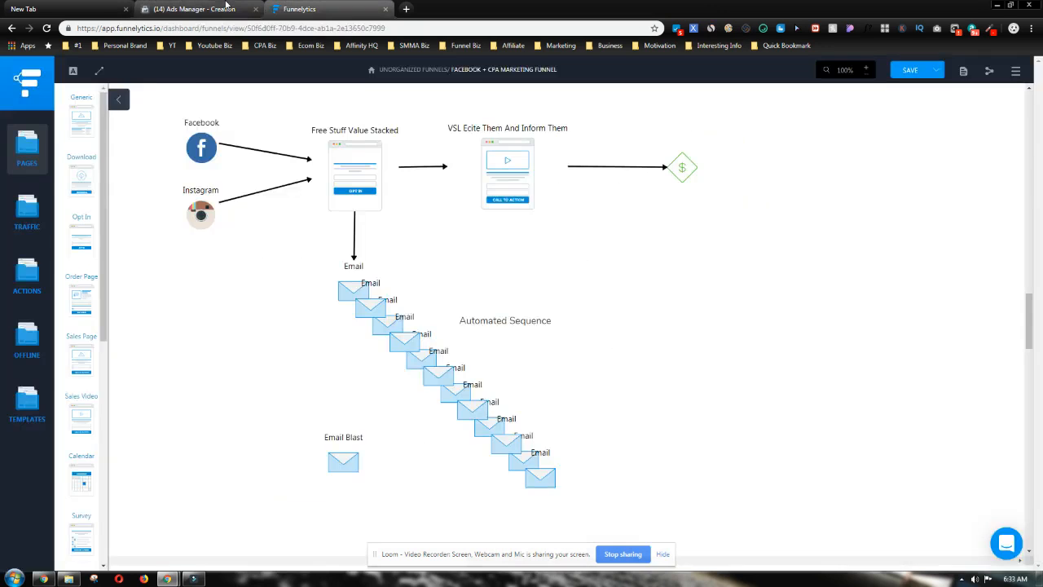
{"action": "left_click", "coordinate": [229, 6]}
{"action": "left_click", "coordinate": [278, 5]}
{"action": "left_click", "coordinate": [240, 7]}
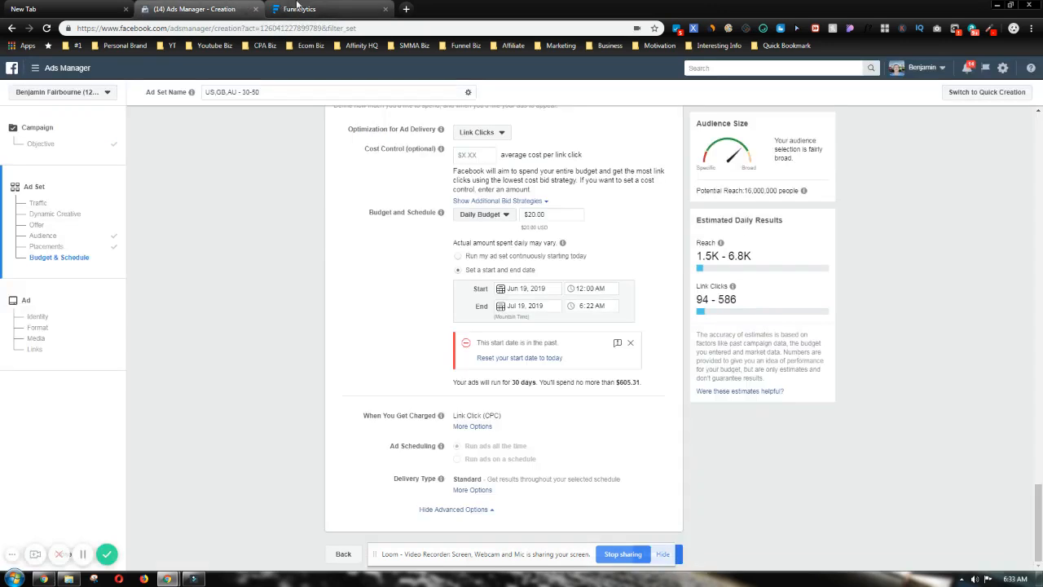